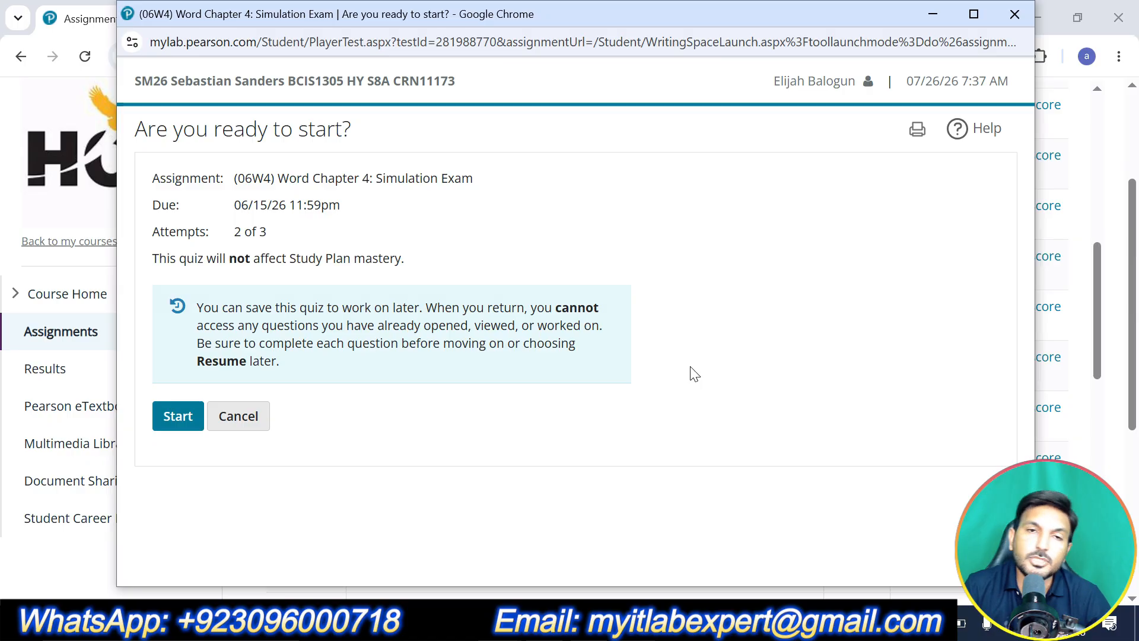
# Start the (06W4) Word Chapter 4: Simulation Exam and launch its simulation in a maximized window
pyautogui.click(972, 14)
pyautogui.click(45, 403)
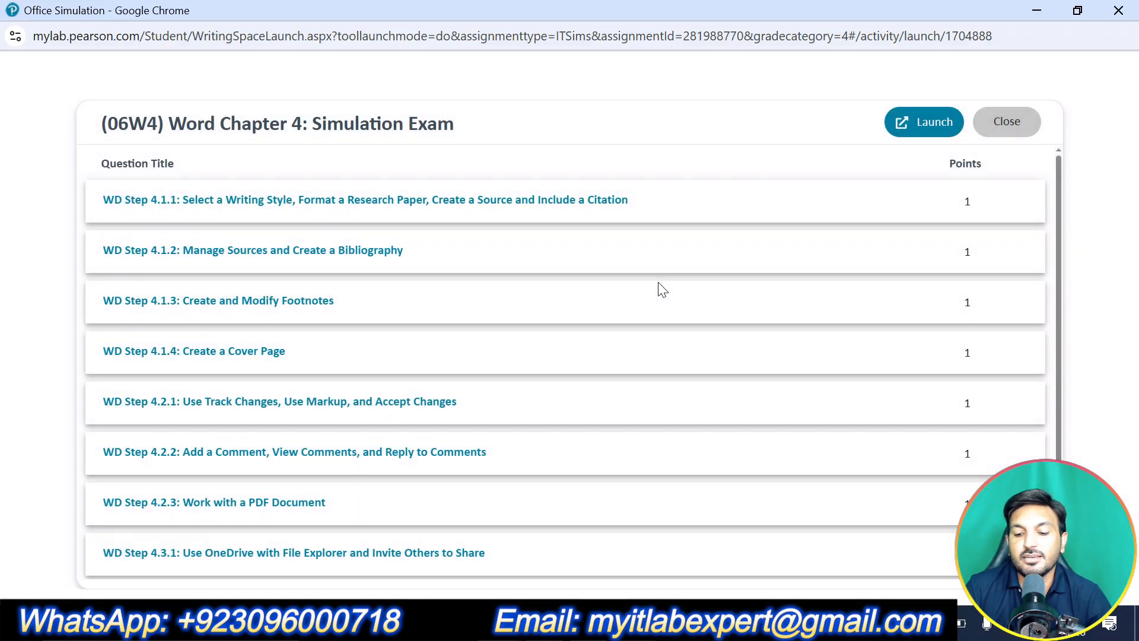
pyautogui.click(905, 131)
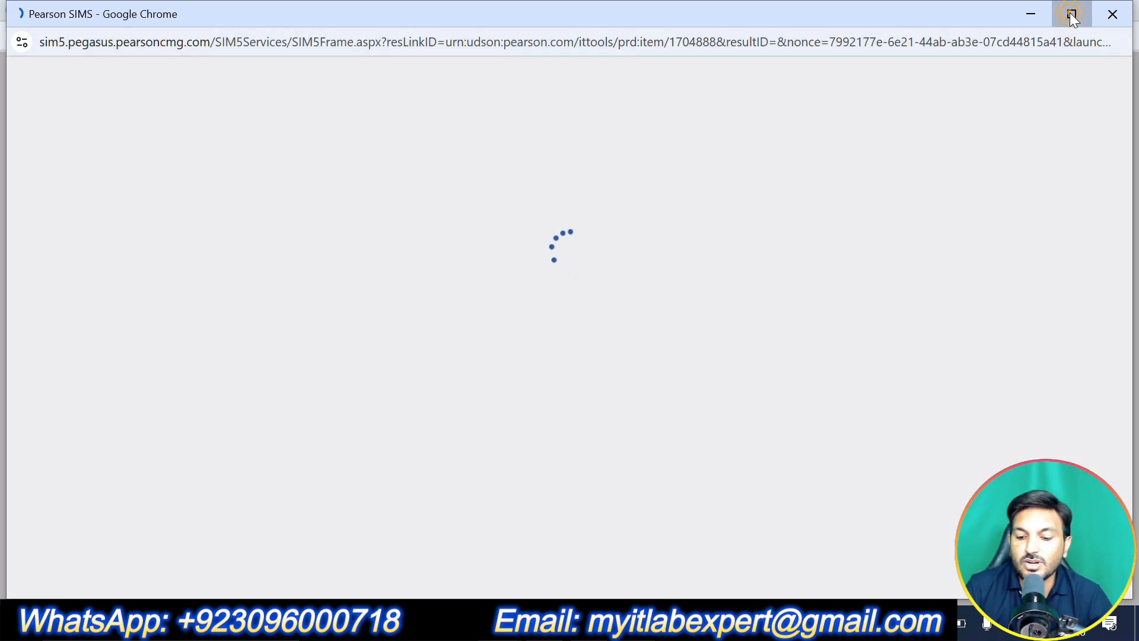
pyautogui.click(1072, 14)
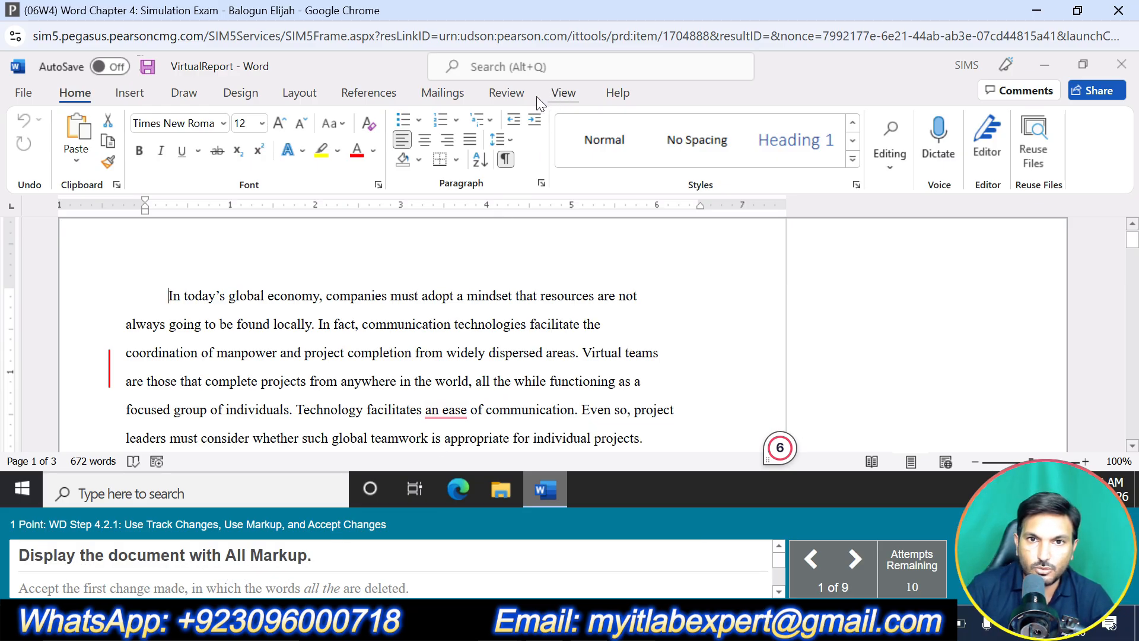
# Display the tracked changes in the VirtualReport document with All Markup
pyautogui.click(507, 94)
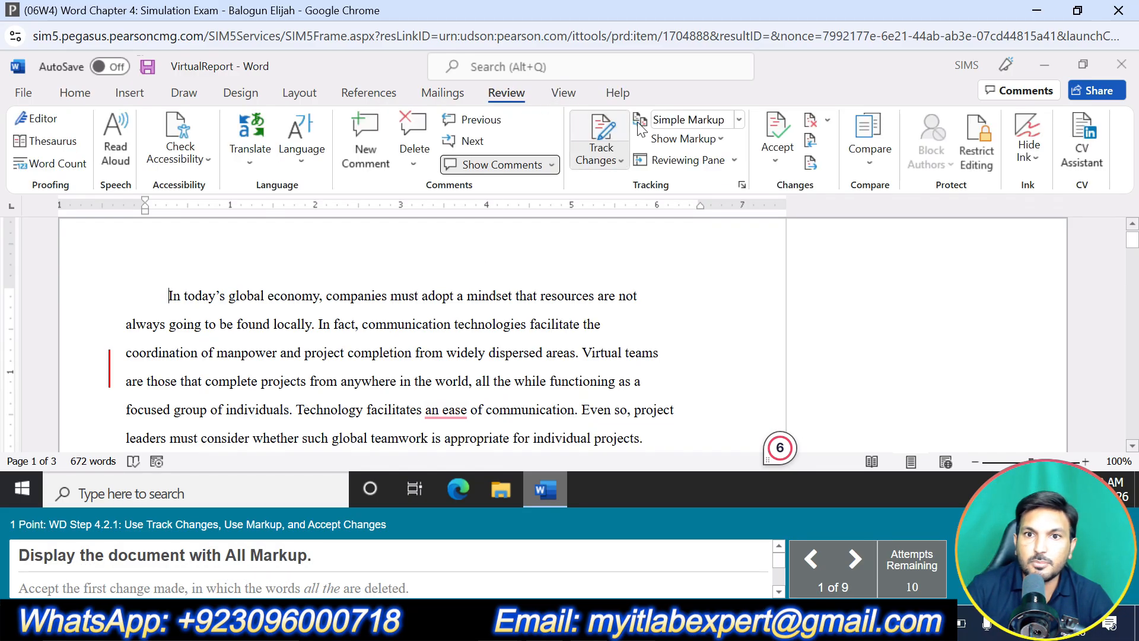
pyautogui.click(738, 120)
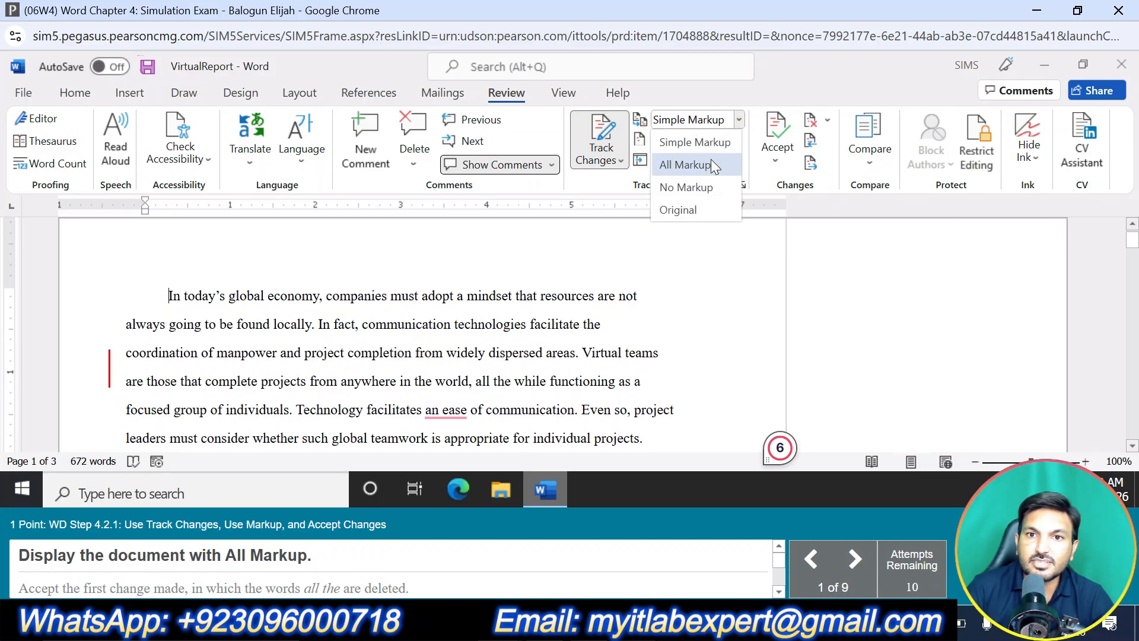
pyautogui.click(686, 164)
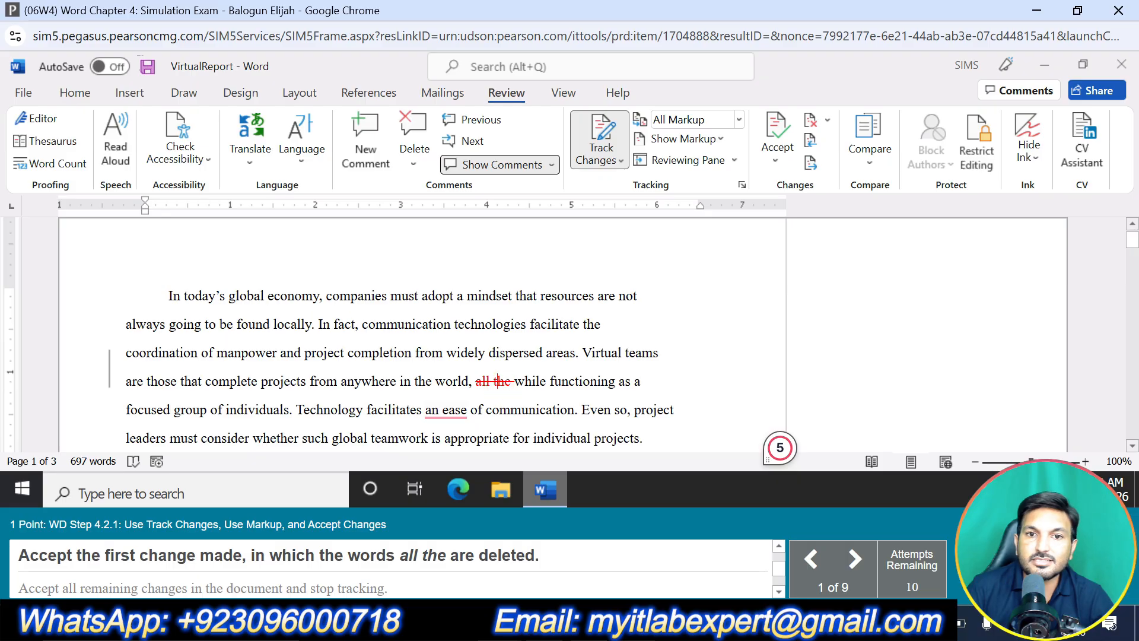
# Accept the first tracked change, the deletion of the words "all the" in the opening paragraph
pyautogui.click(777, 162)
pyautogui.click(831, 203)
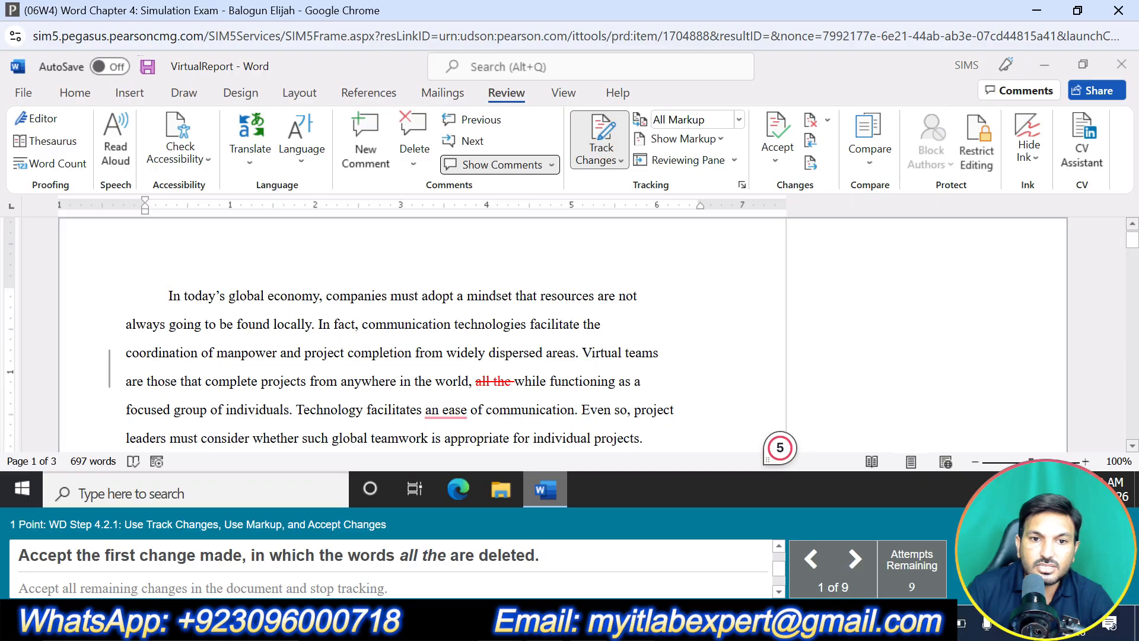
pyautogui.click(483, 380)
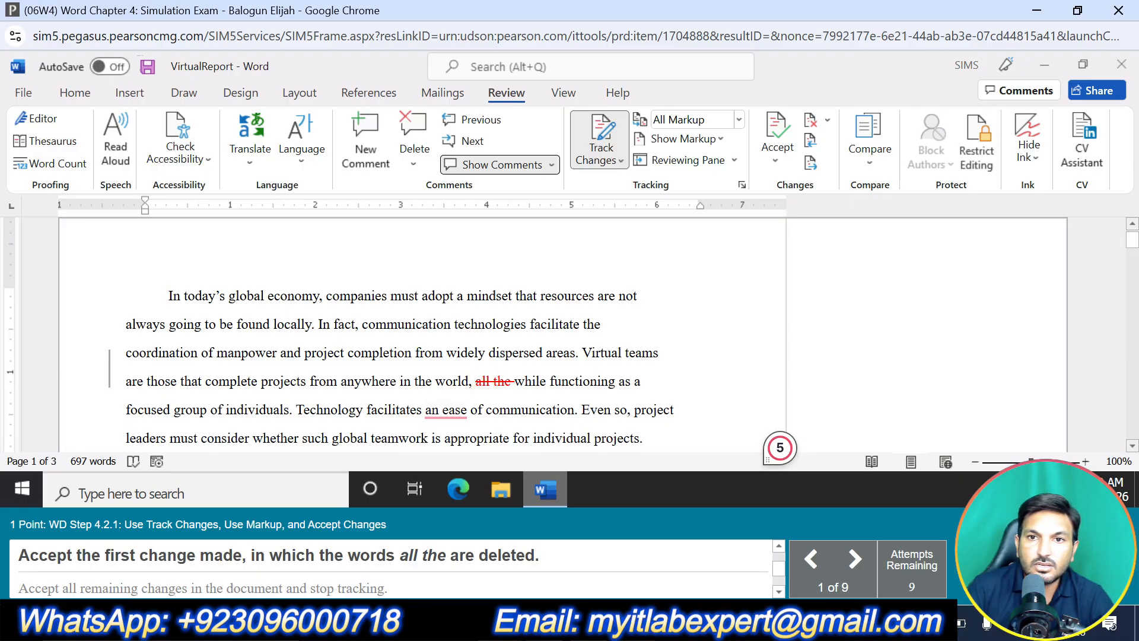
pyautogui.rightClick(496, 385)
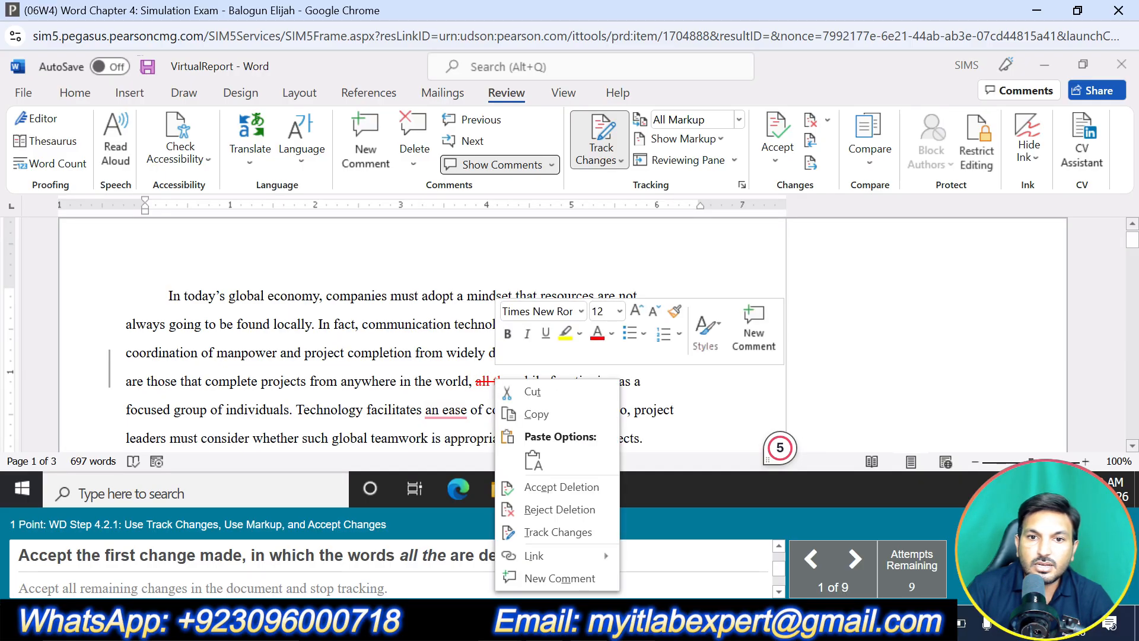
pyautogui.click(551, 489)
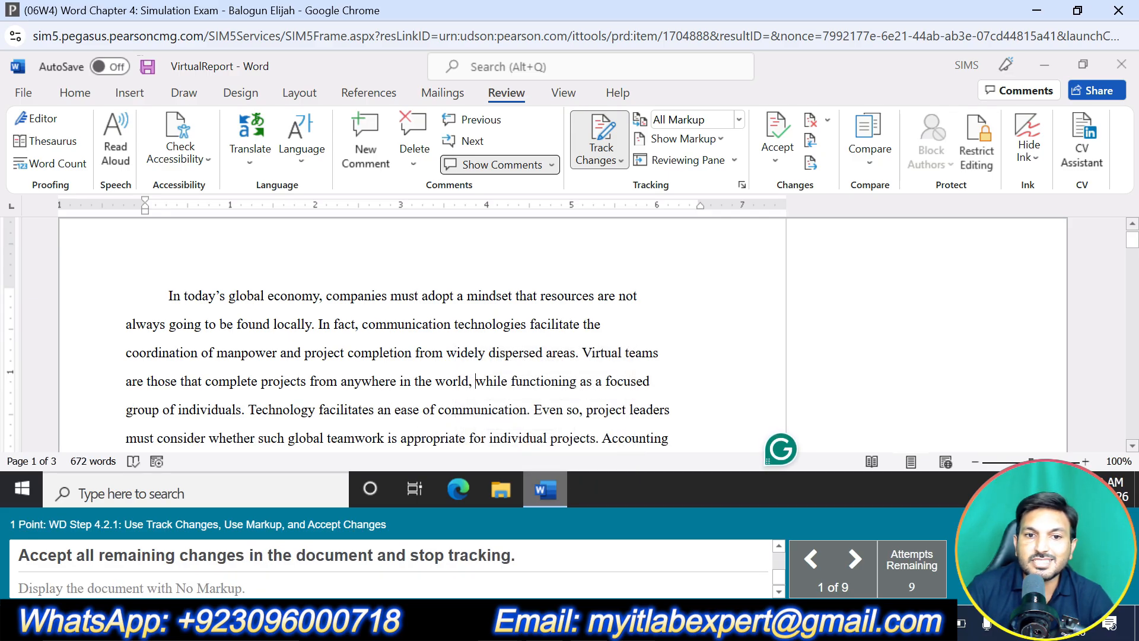
# Accept all remaining changes and stop tracking, and display the document with No Markup
pyautogui.click(777, 162)
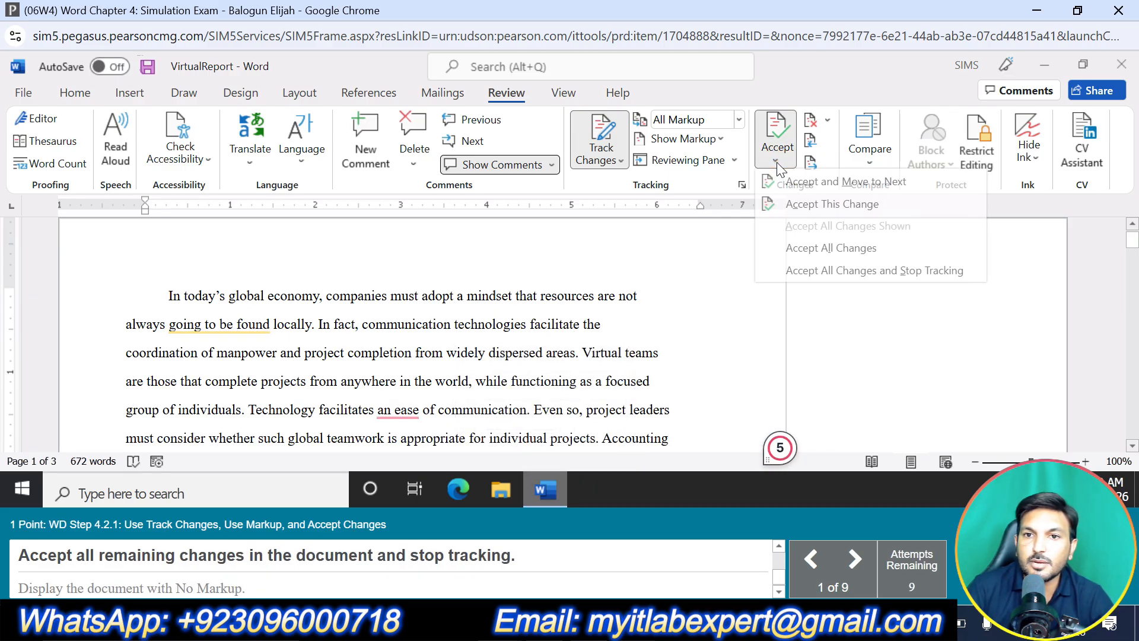
pyautogui.click(814, 271)
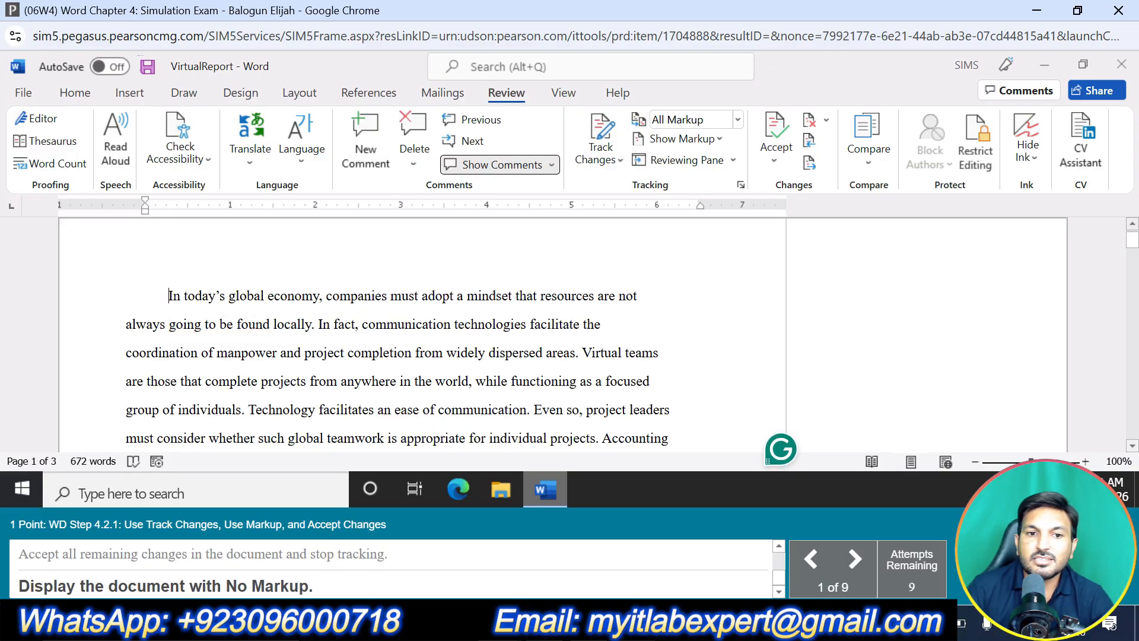
pyautogui.click(739, 119)
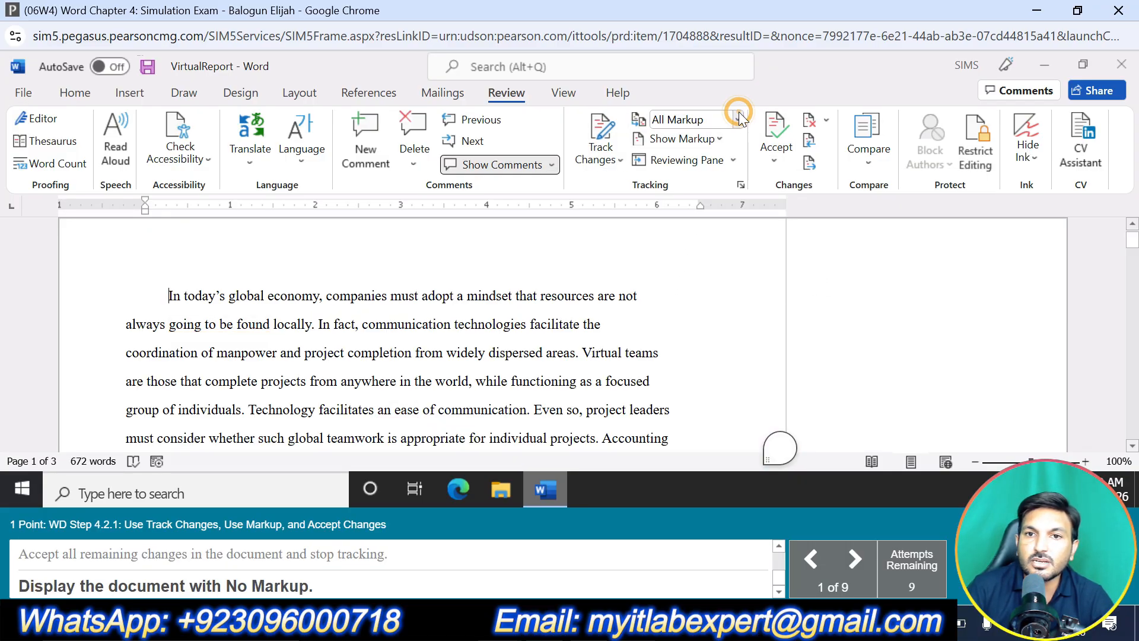
pyautogui.click(703, 182)
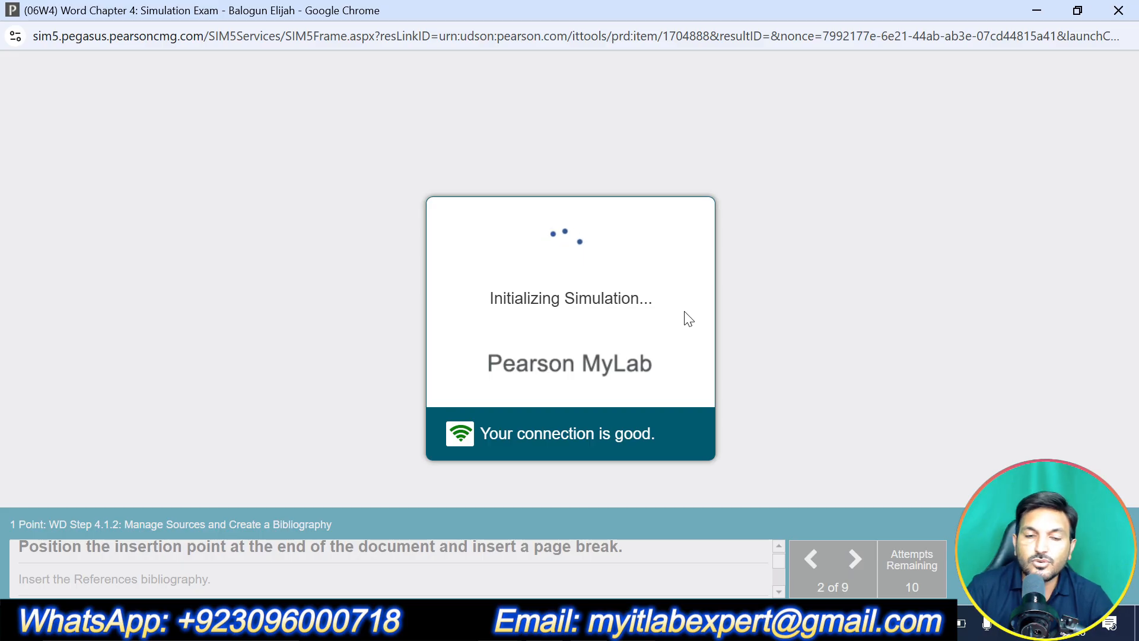
# Insert a page break at the end of the document, after the sentence ending "well informed decisions."
pyautogui.scroll(-10, 563, 334)
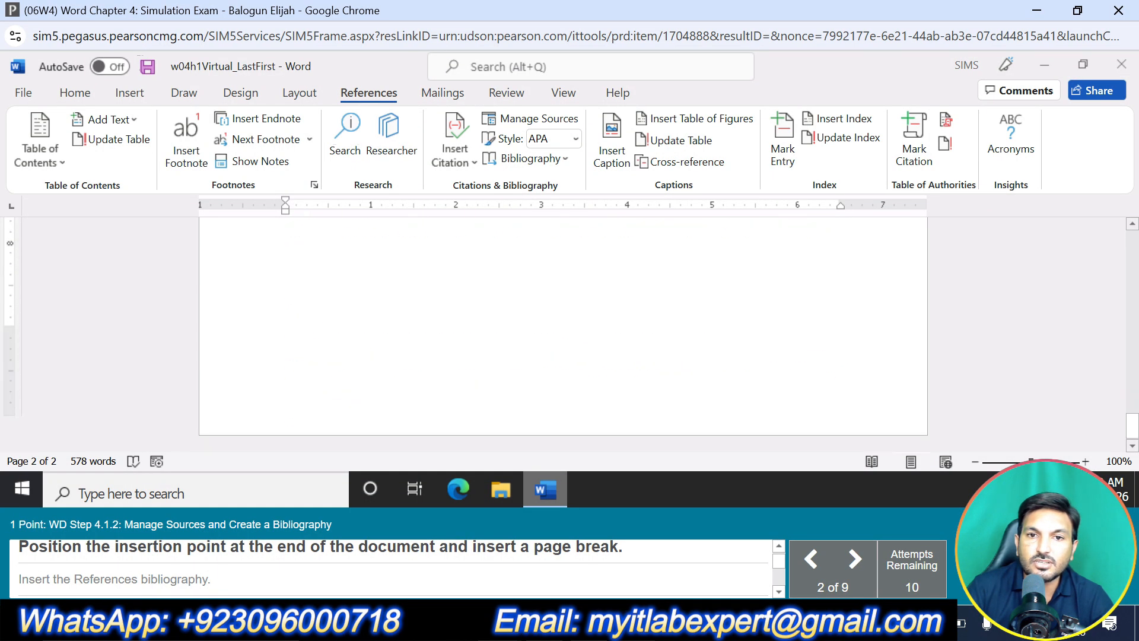
pyautogui.scroll(8, 563, 334)
pyautogui.scroll(-8, 563, 334)
pyautogui.scroll(2, 563, 334)
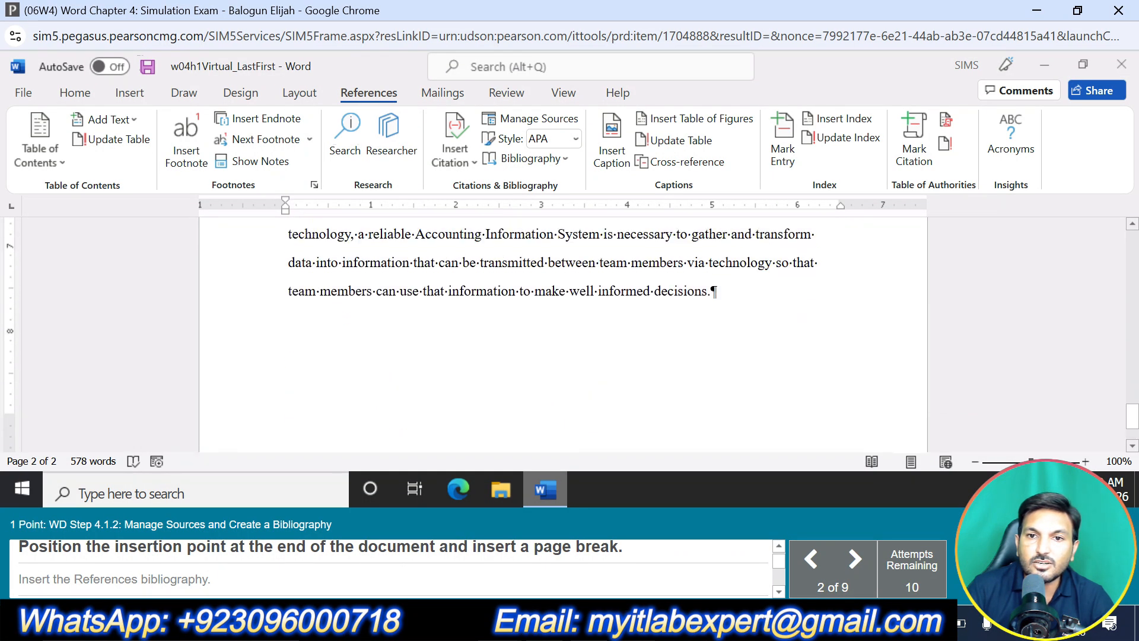
pyautogui.click(725, 290)
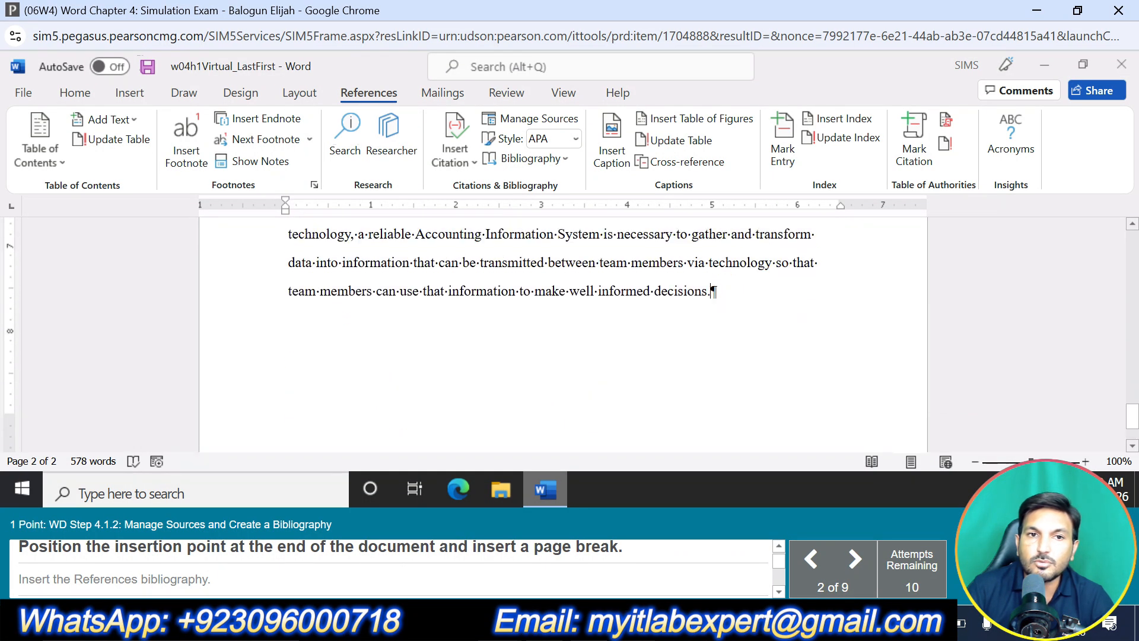
pyautogui.click(129, 92)
pyautogui.click(55, 161)
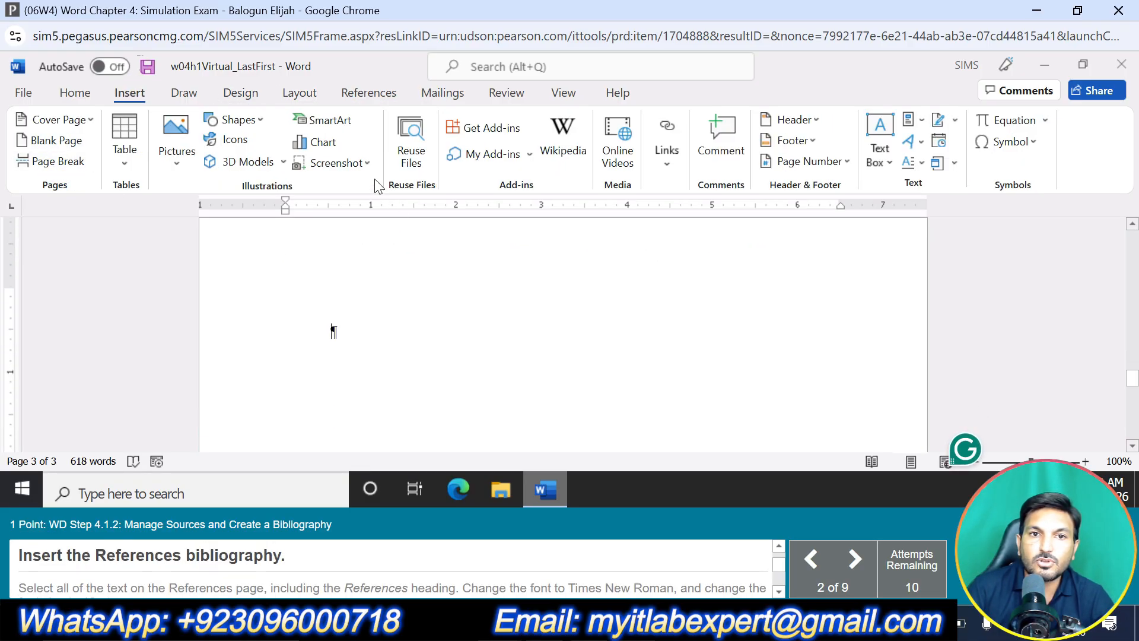
# Insert the built-in References bibliography on the new blank page
pyautogui.click(369, 93)
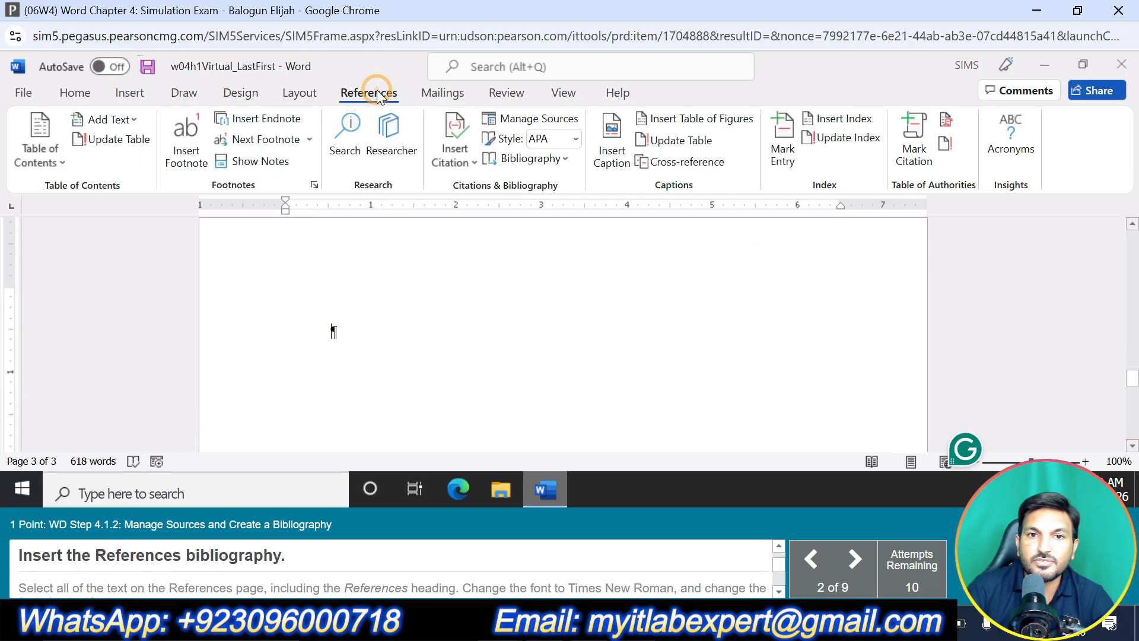
pyautogui.click(567, 165)
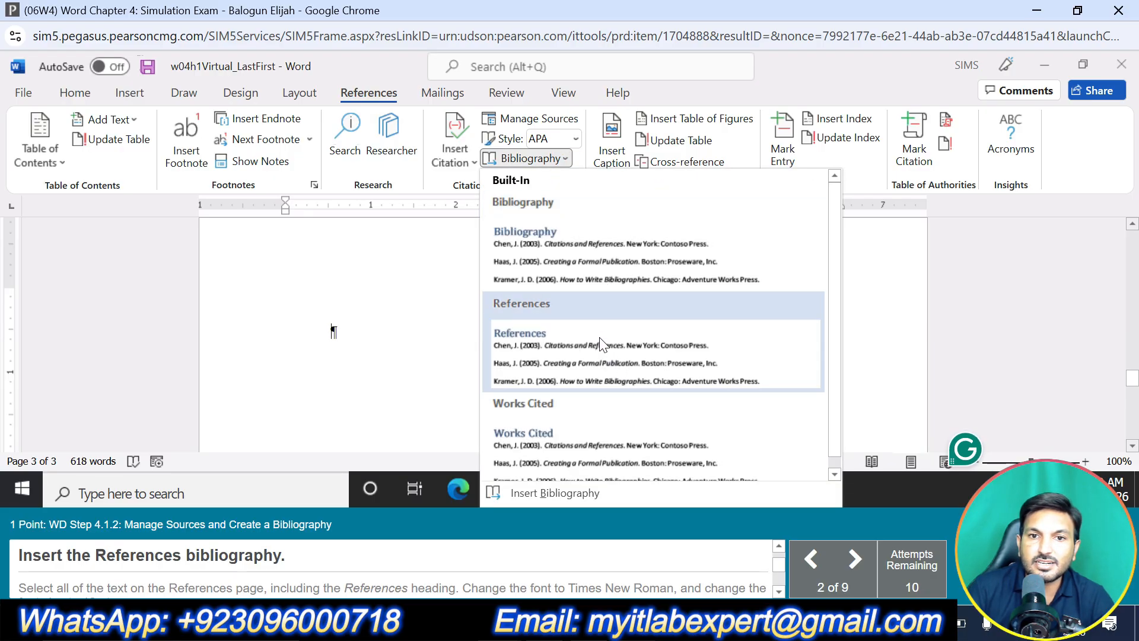
pyautogui.click(600, 343)
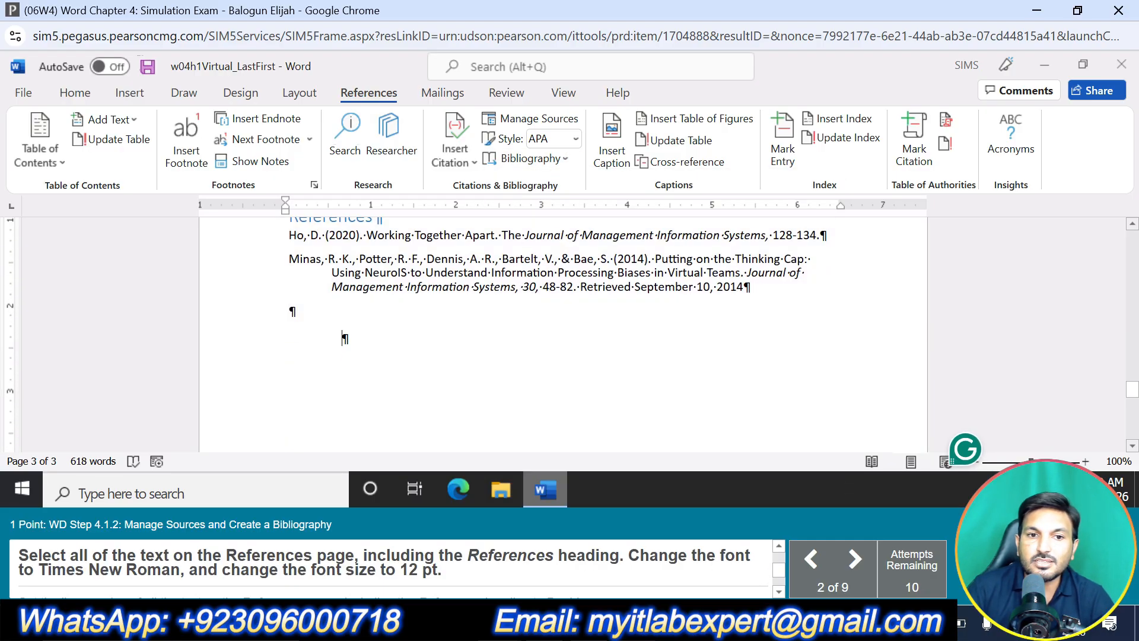
# Select all the text on the References page, including the heading, and set its font to Times New Roman
pyautogui.scroll(3, 564, 332)
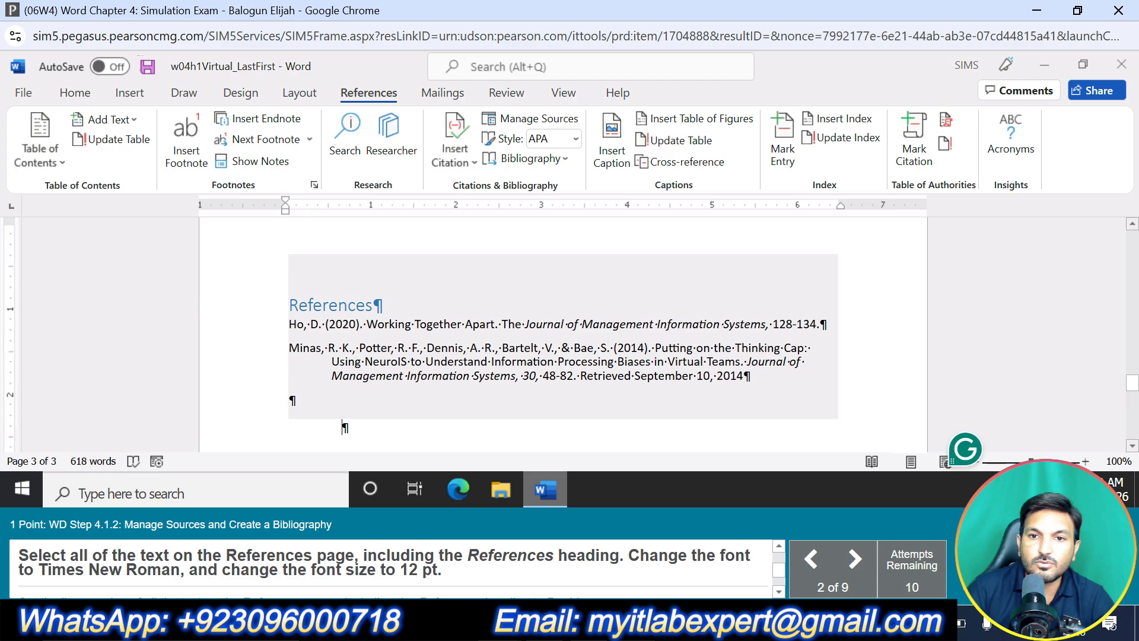
pyautogui.hotkey('ctrl', 'a')
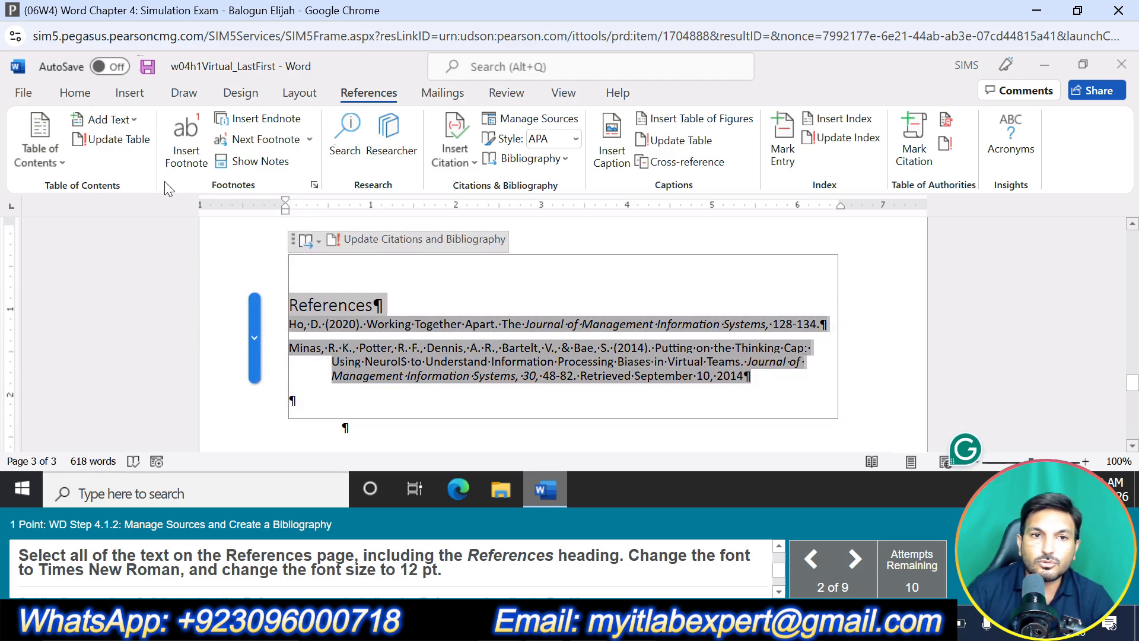
pyautogui.click(89, 88)
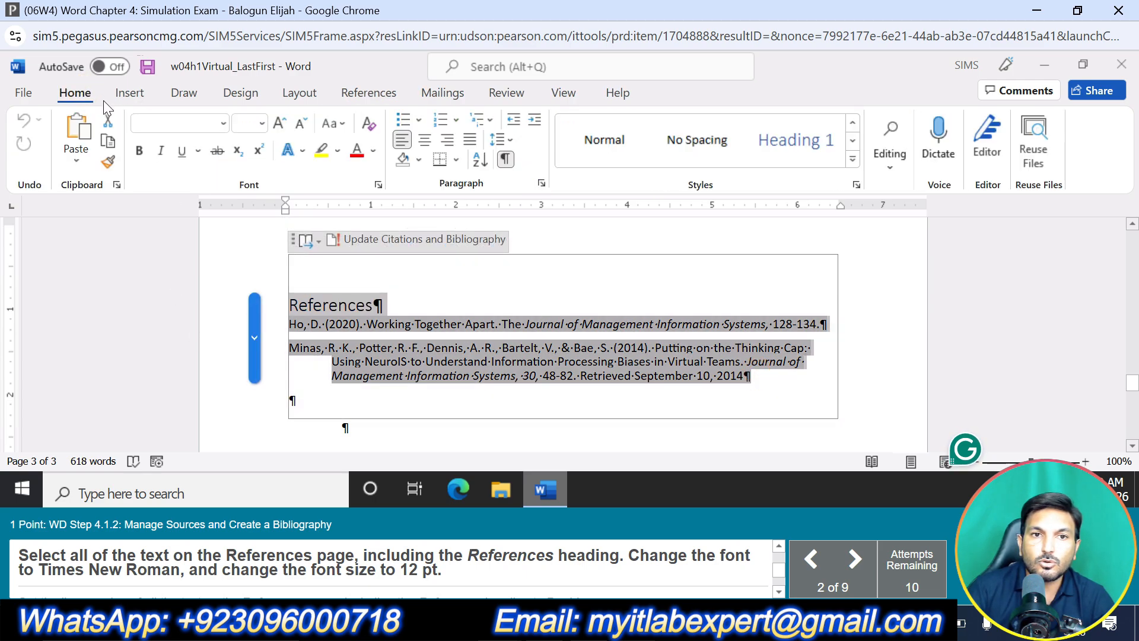
pyautogui.click(224, 123)
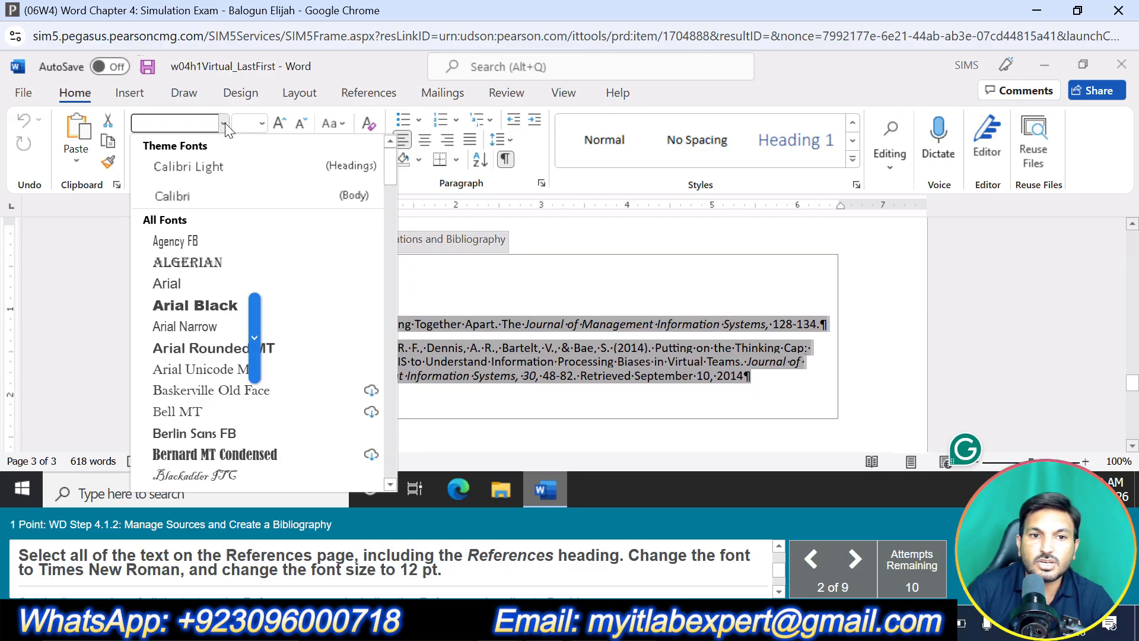
pyautogui.click(189, 123)
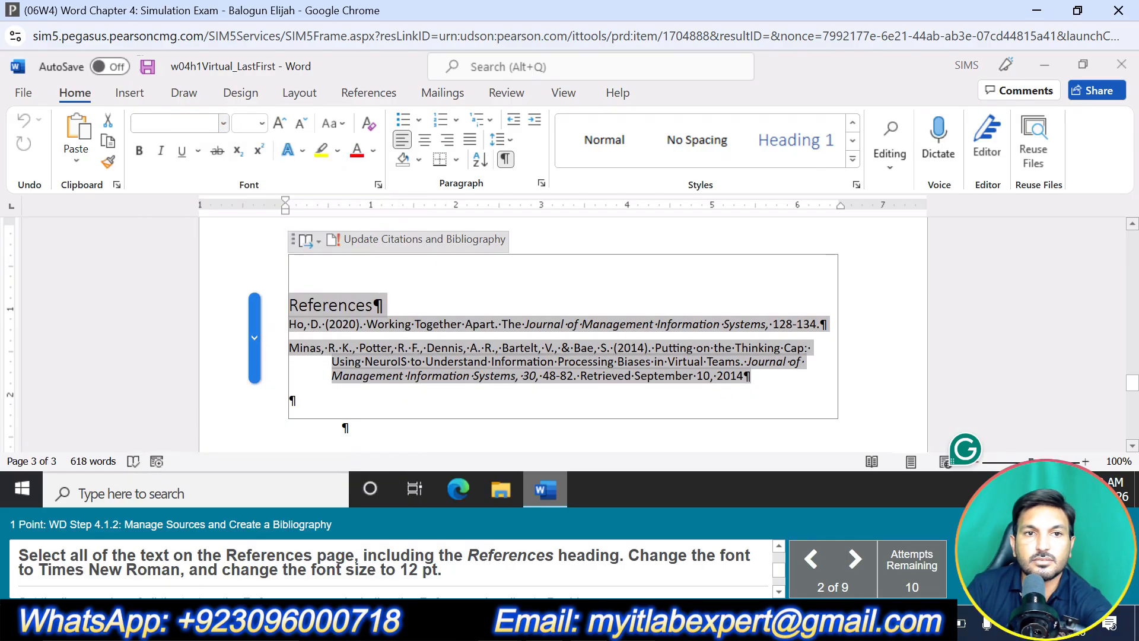
pyautogui.write('times New Roma')
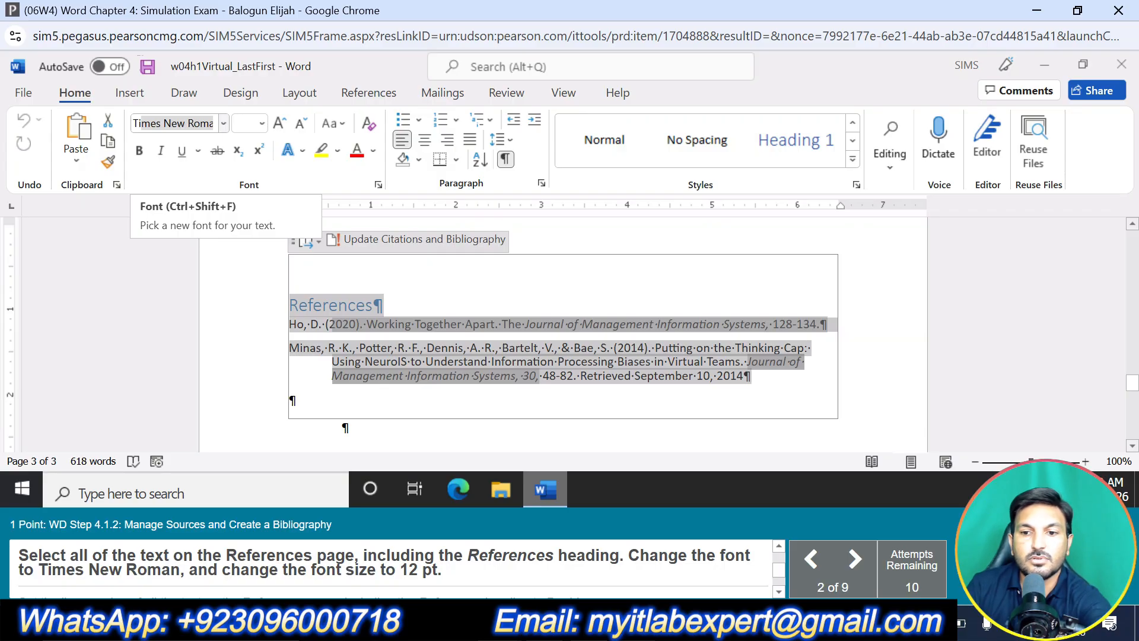
pyautogui.press('Return')
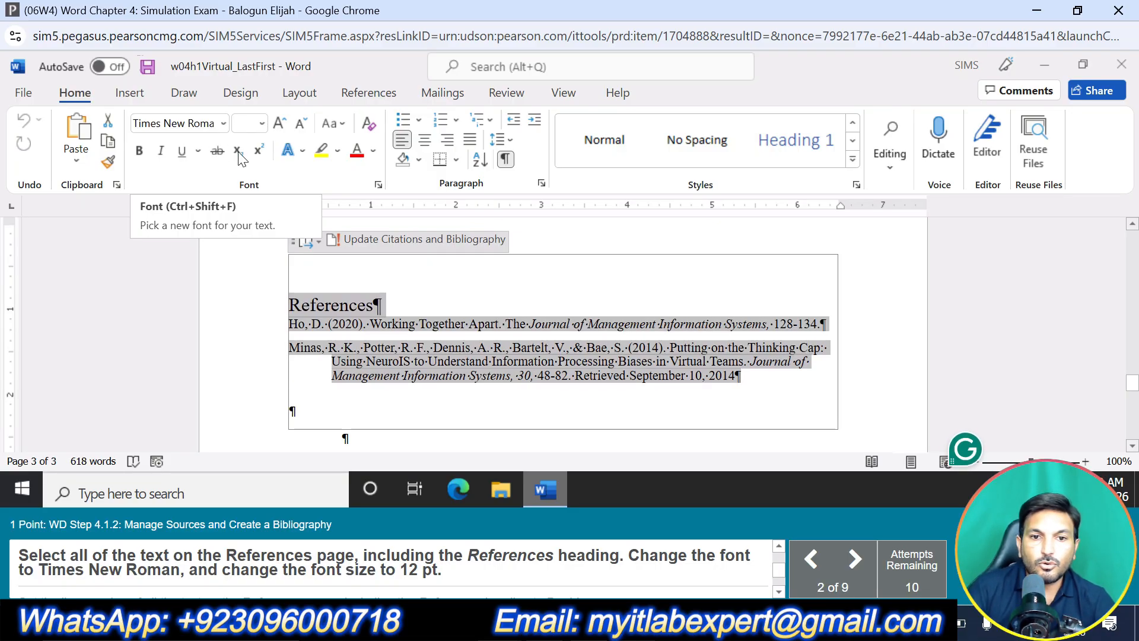
# Set all the selected References page text to 12 pt with 2.0 line spacing
pyautogui.click(262, 122)
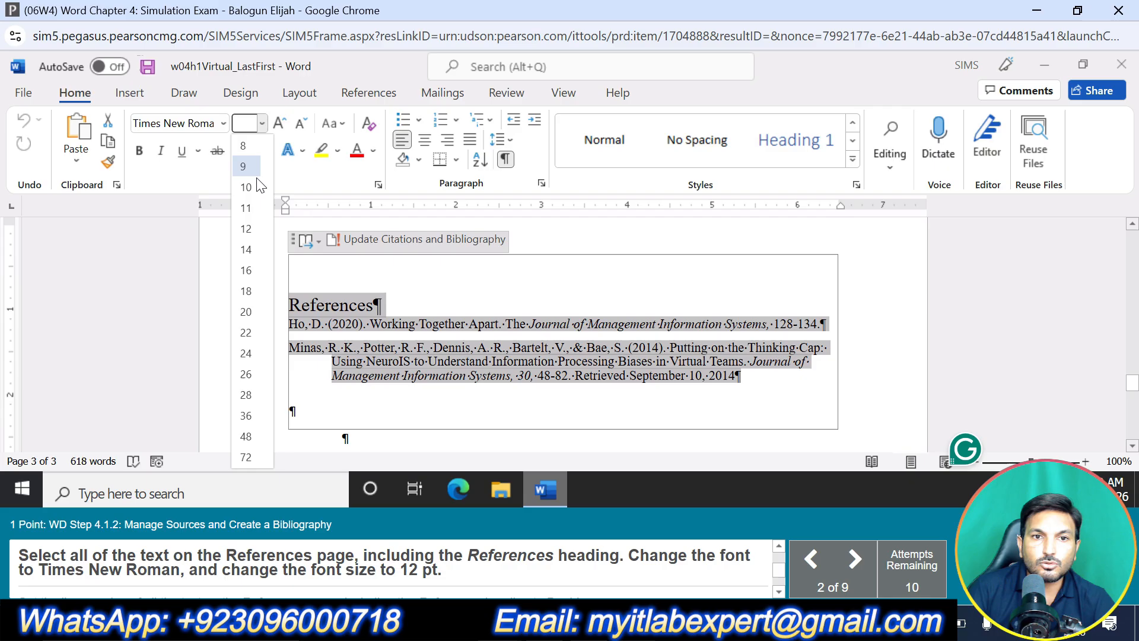
pyautogui.click(246, 228)
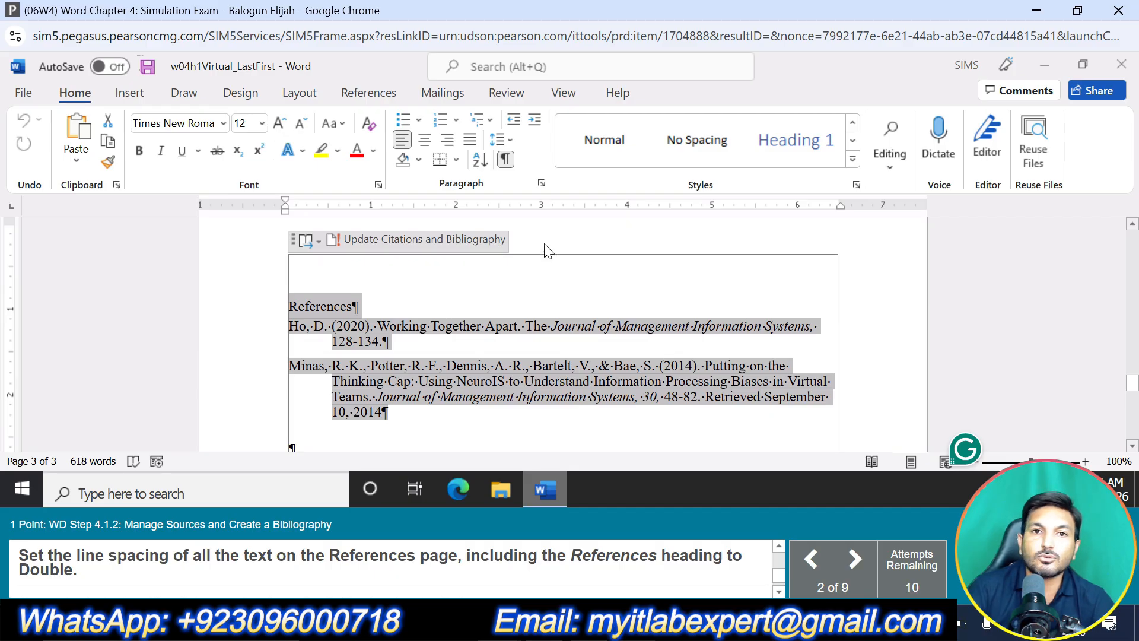
pyautogui.click(514, 140)
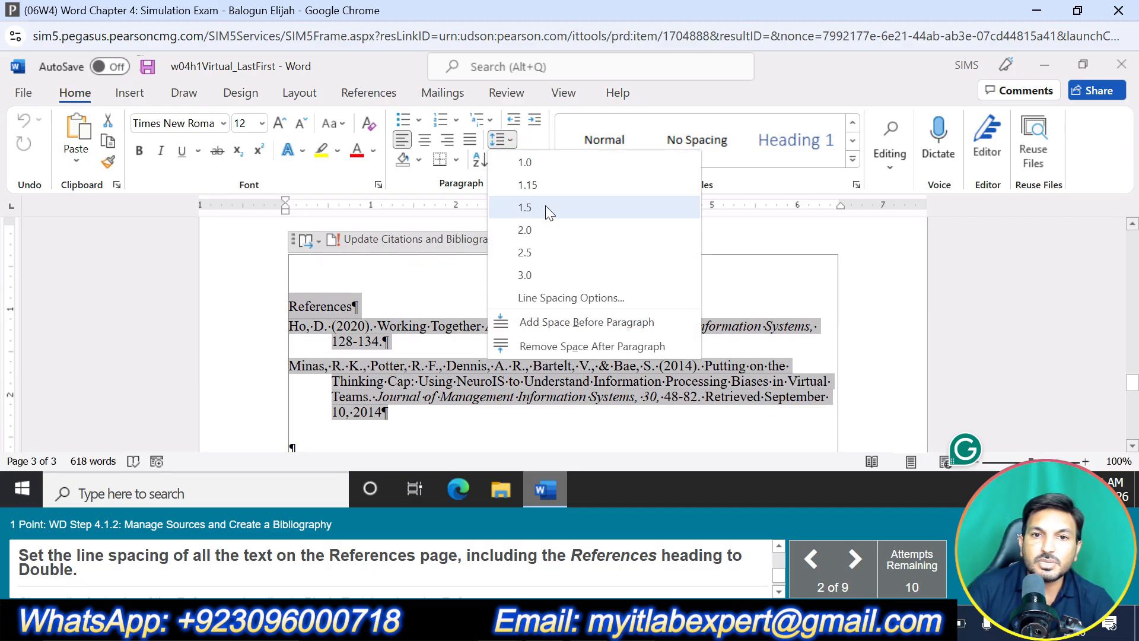
pyautogui.click(540, 229)
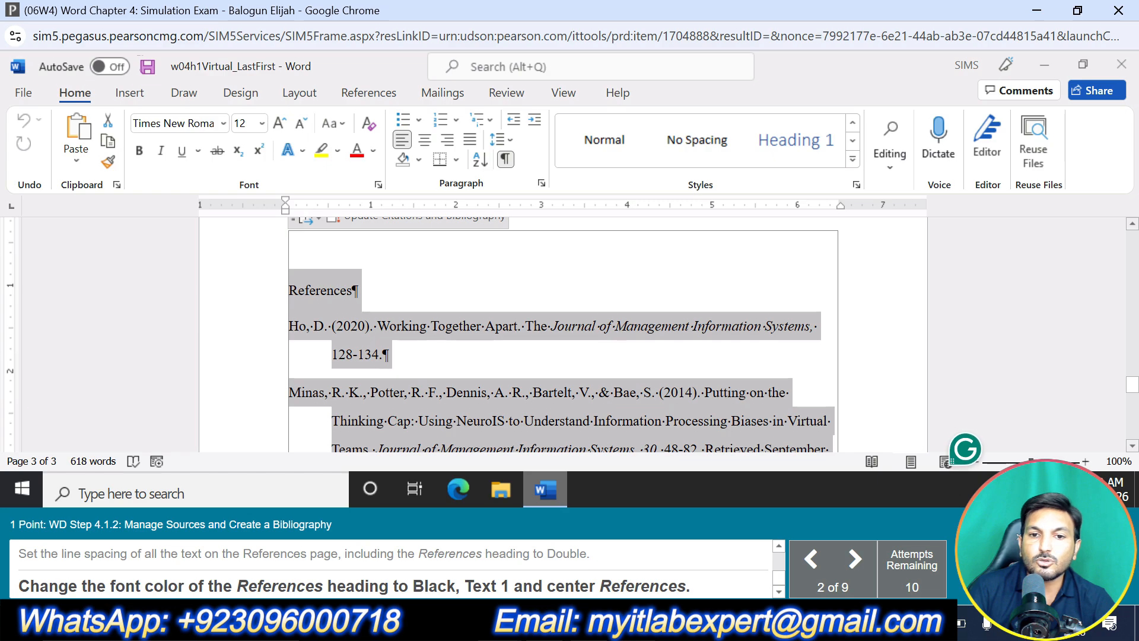
# Change the font color of the References heading to Black, Text 1
pyautogui.tripleClick(356, 290)
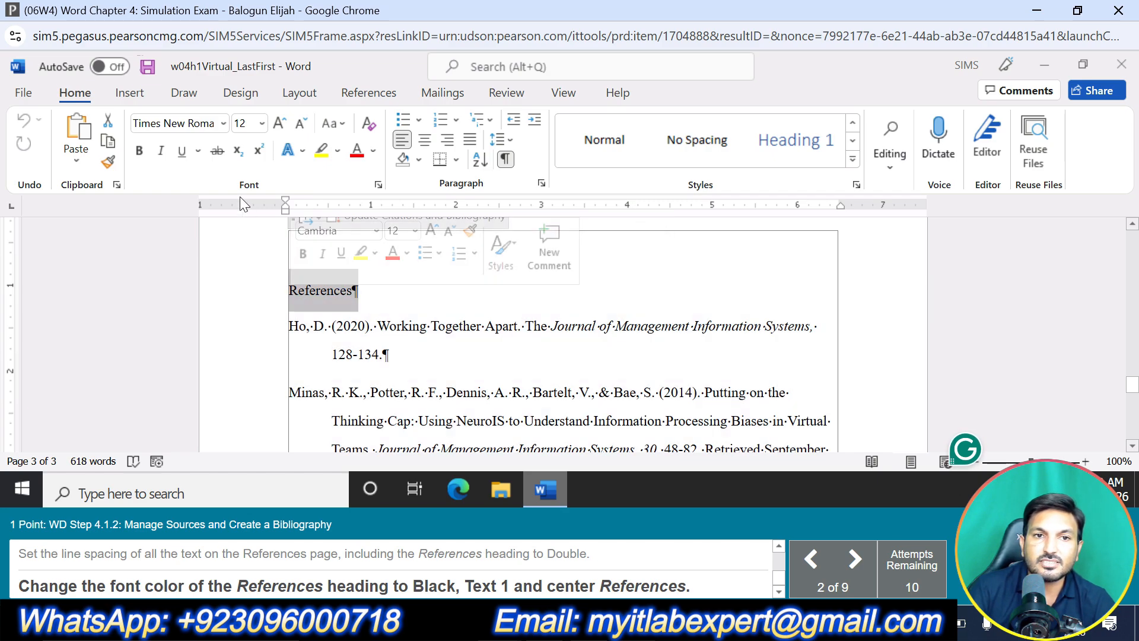
pyautogui.click(375, 152)
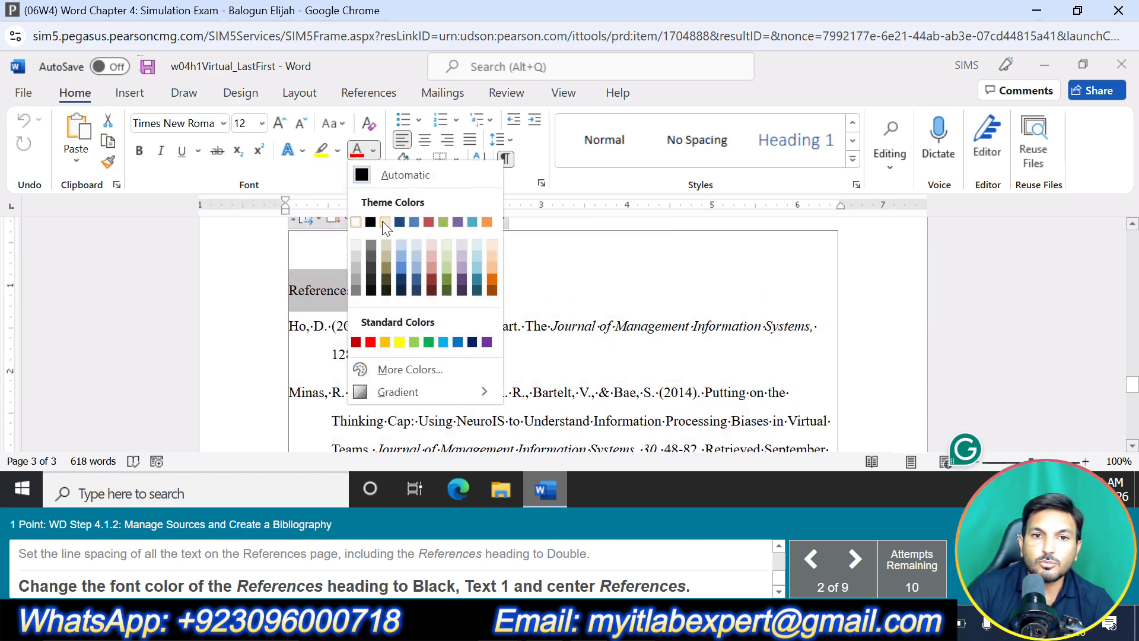
pyautogui.click(382, 221)
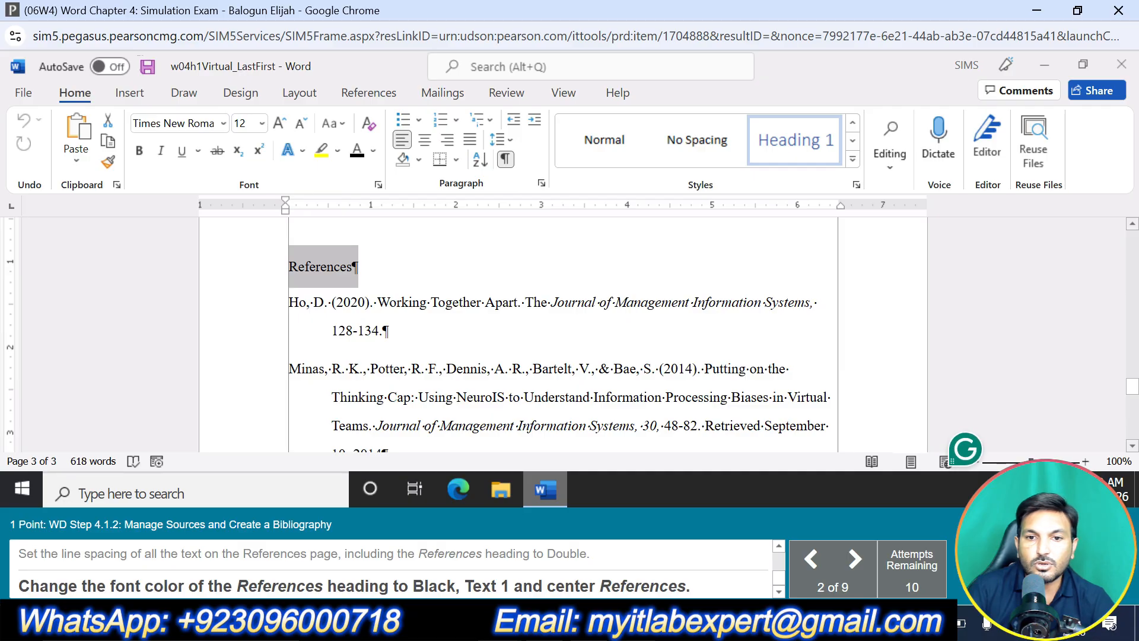
# Select only the References heading paragraph and center it
pyautogui.click(488, 318)
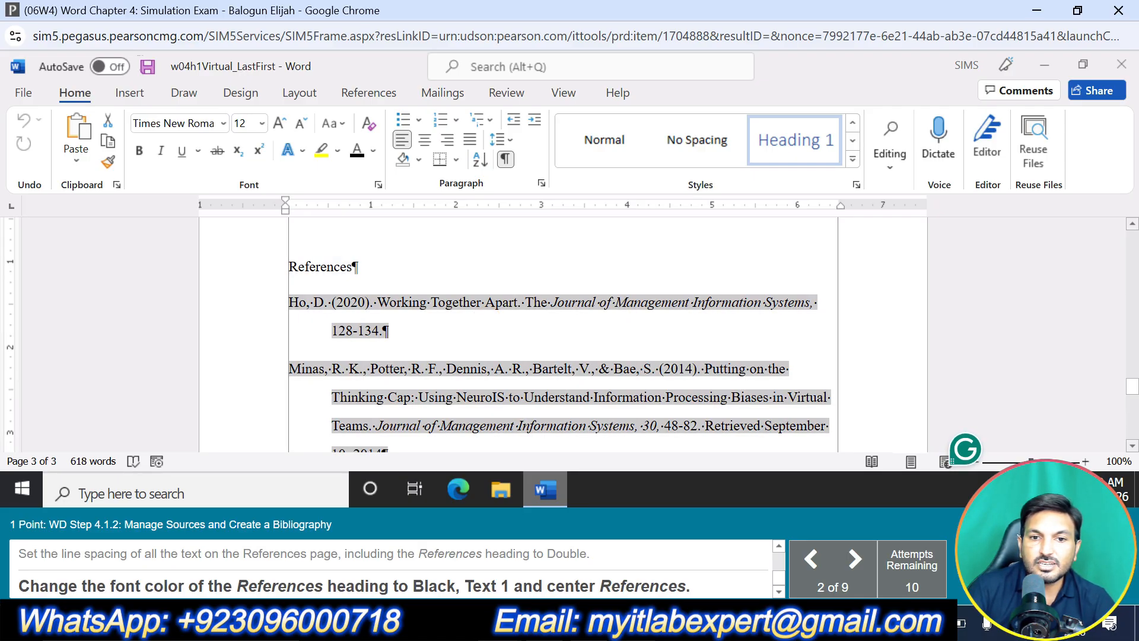
pyautogui.moveTo(369, 267); pyautogui.dragTo(289, 267)
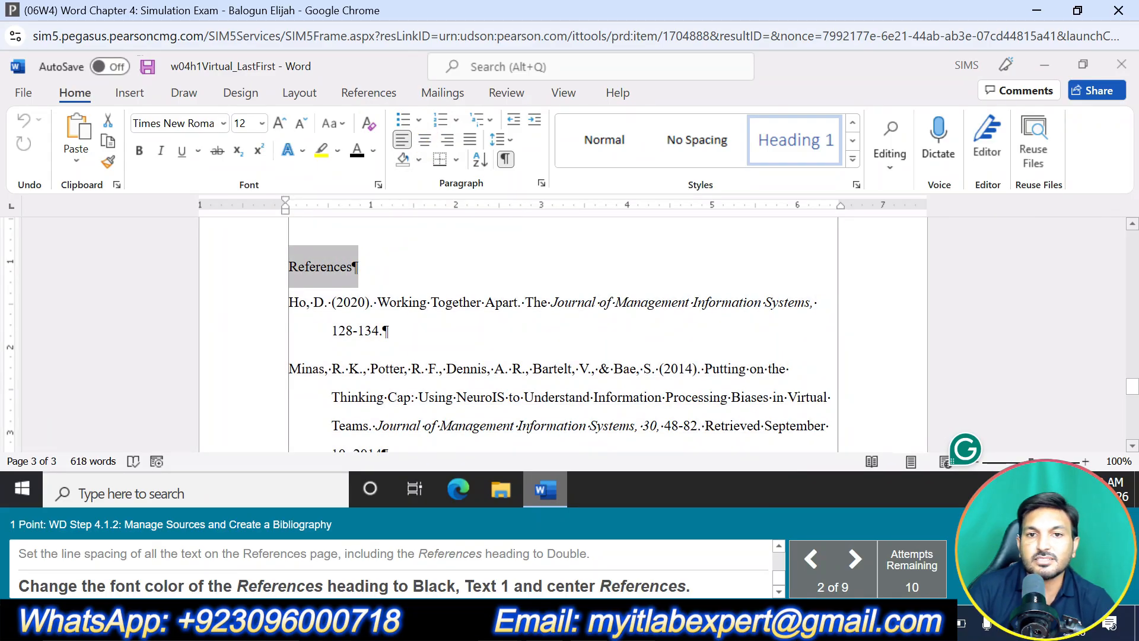
pyautogui.click(424, 141)
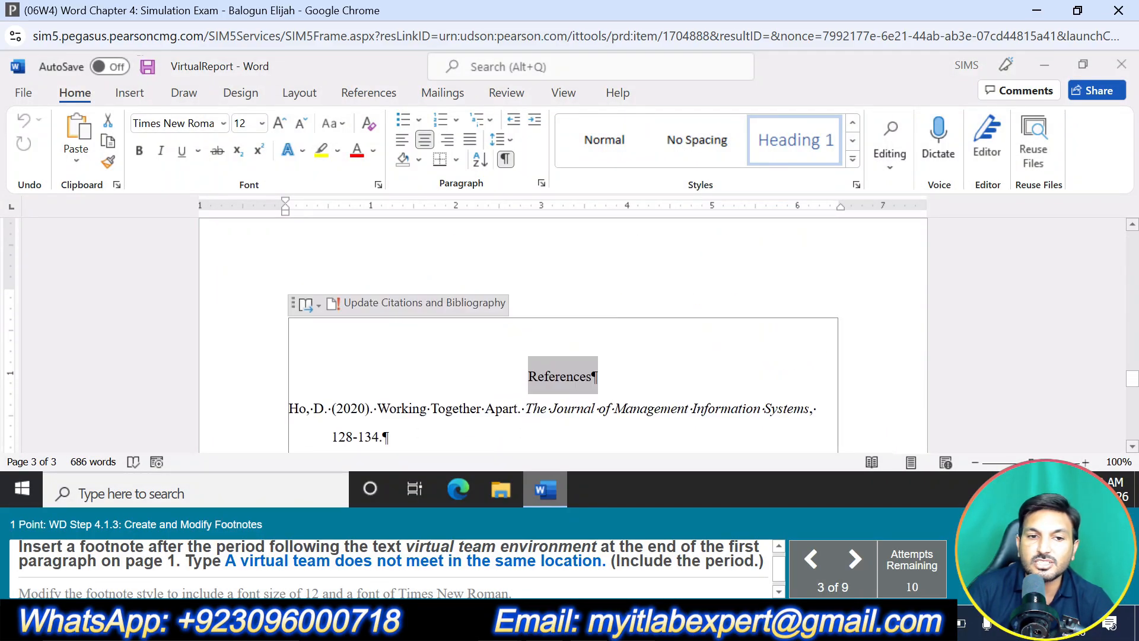
# Insert a footnote after the period following "virtual team environment" at the end of the first paragraph on page 1
pyautogui.scroll(20, 669, 353)
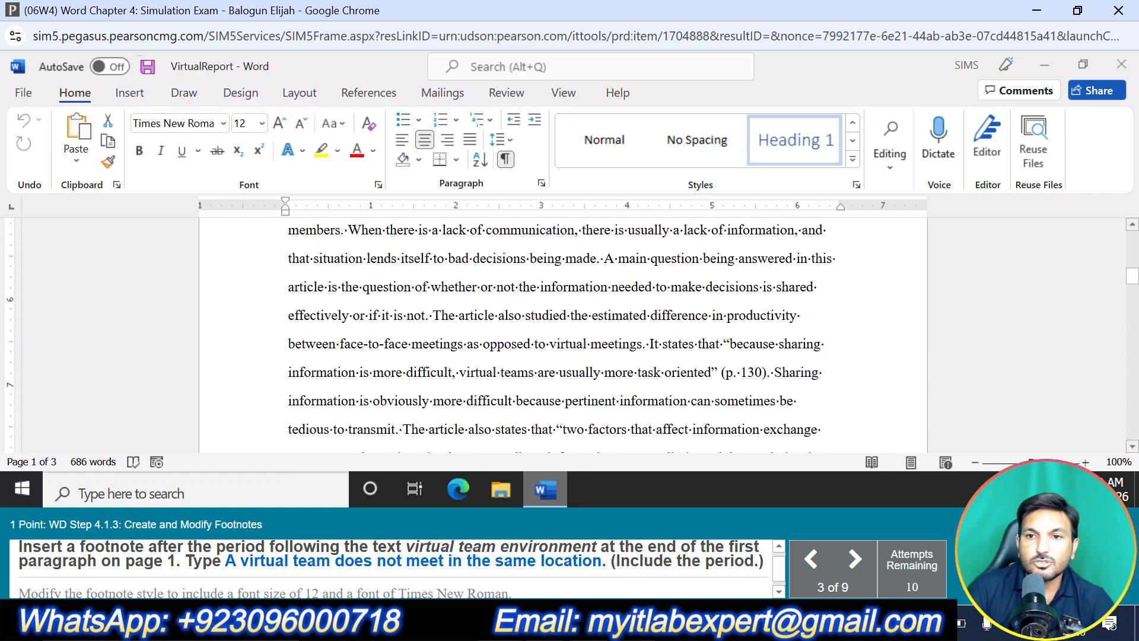
pyautogui.scroll(-5, 563, 335)
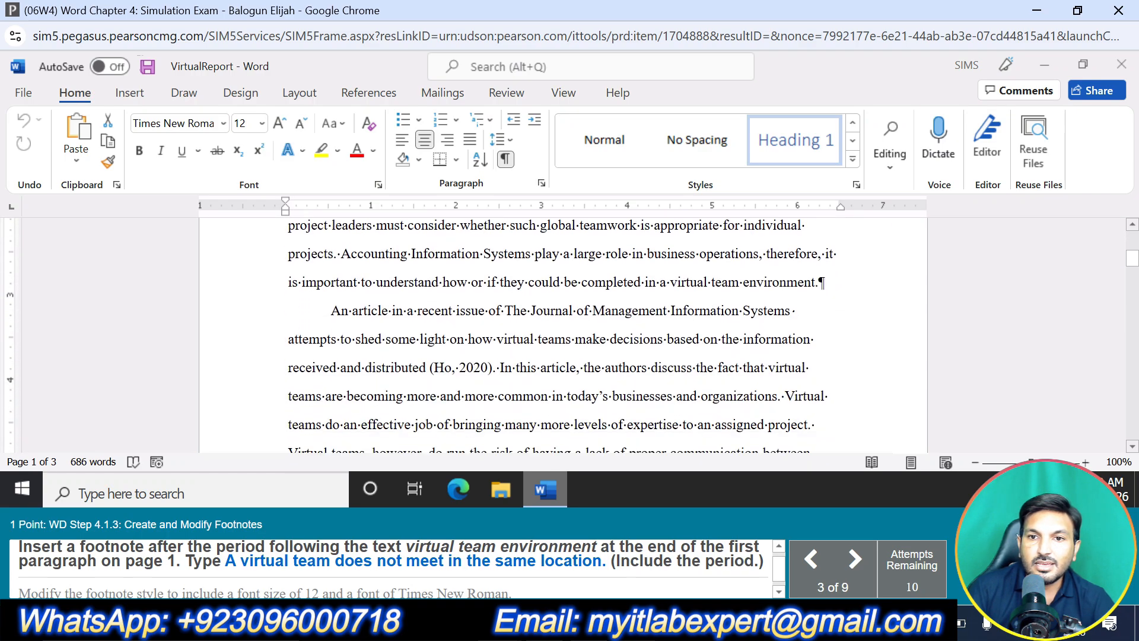
pyautogui.click(819, 282)
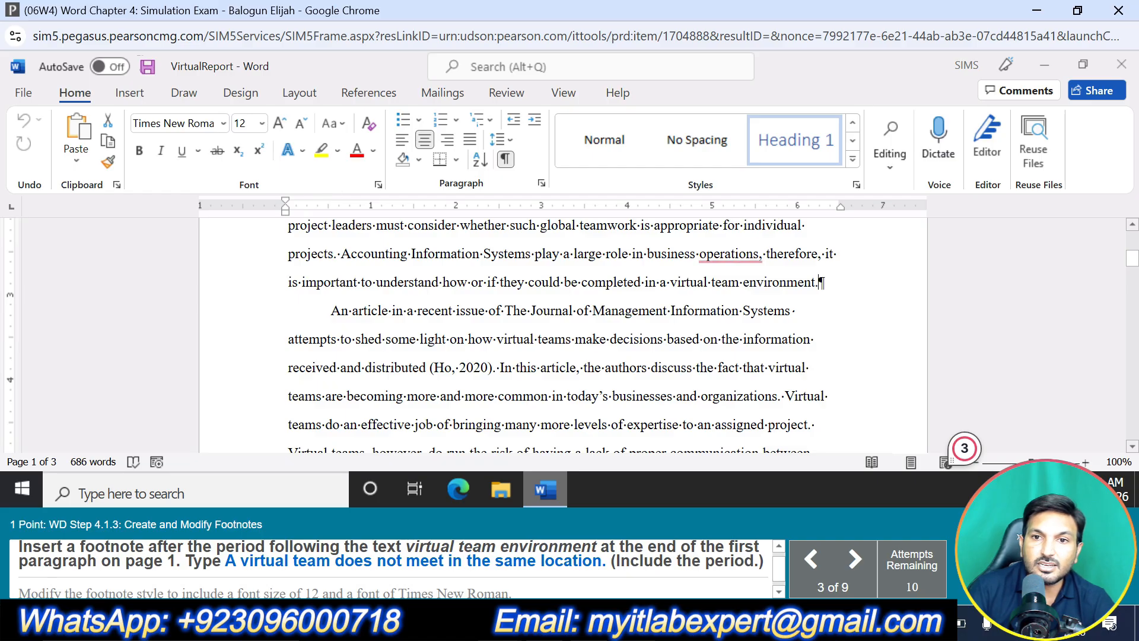
pyautogui.click(370, 93)
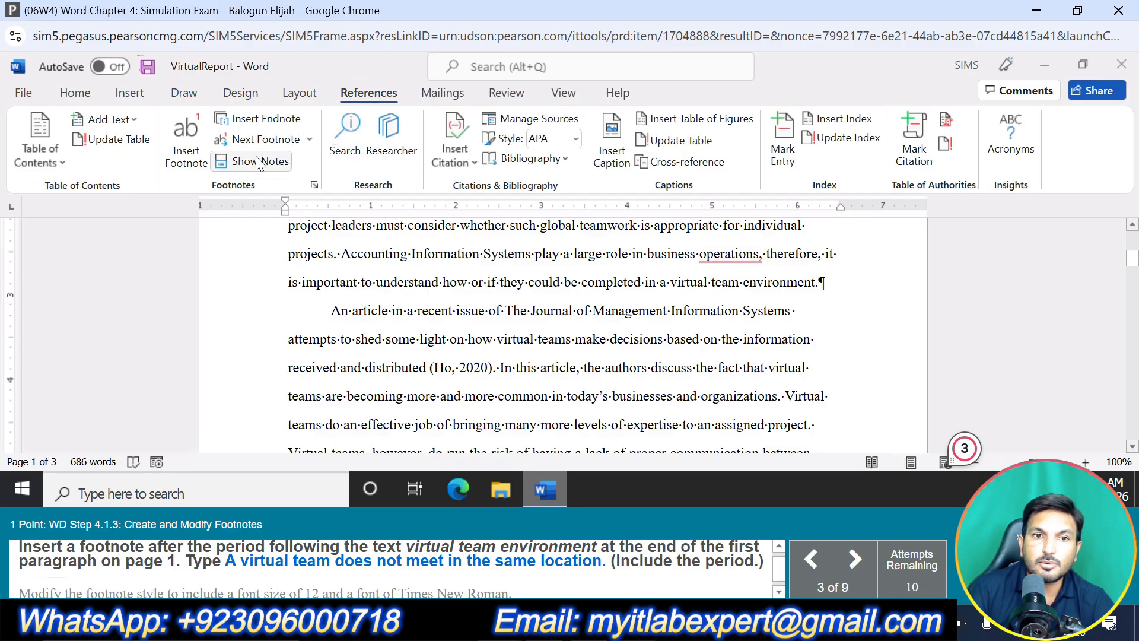
pyautogui.click(200, 159)
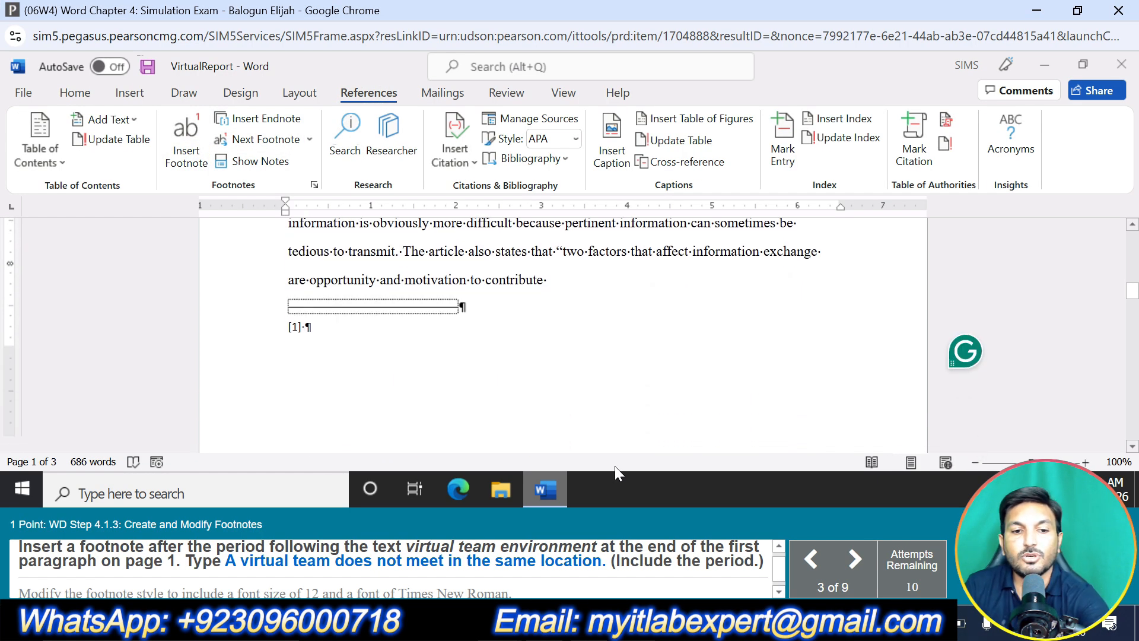
# Enter the footnote text "A virtual team does not meet in the same location."
pyautogui.write('A virtual')
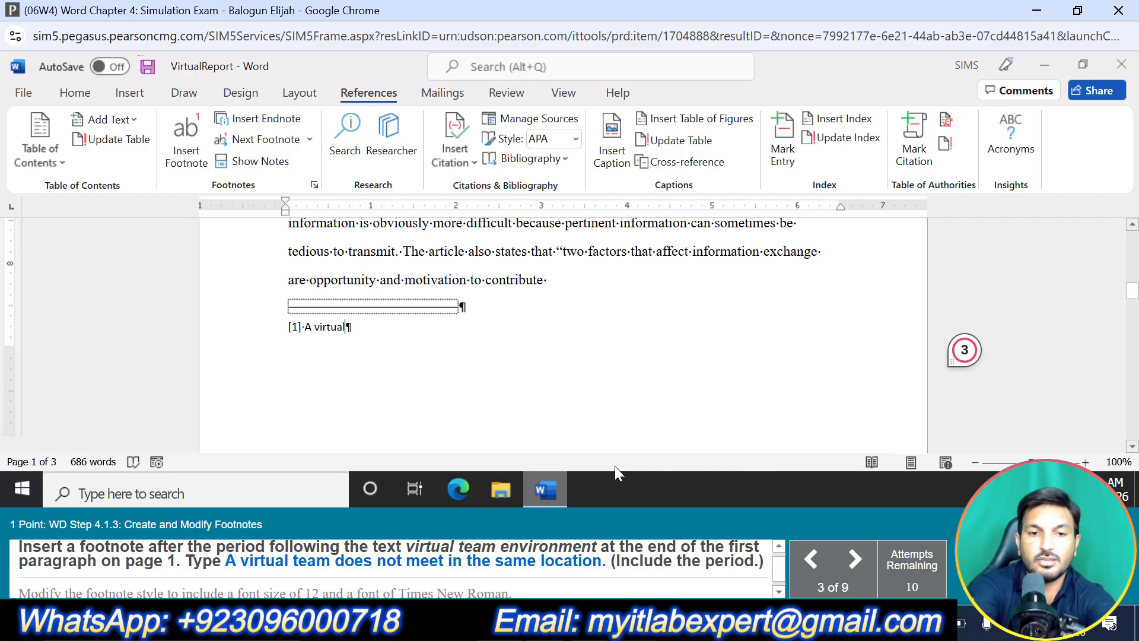
pyautogui.write(' team do')
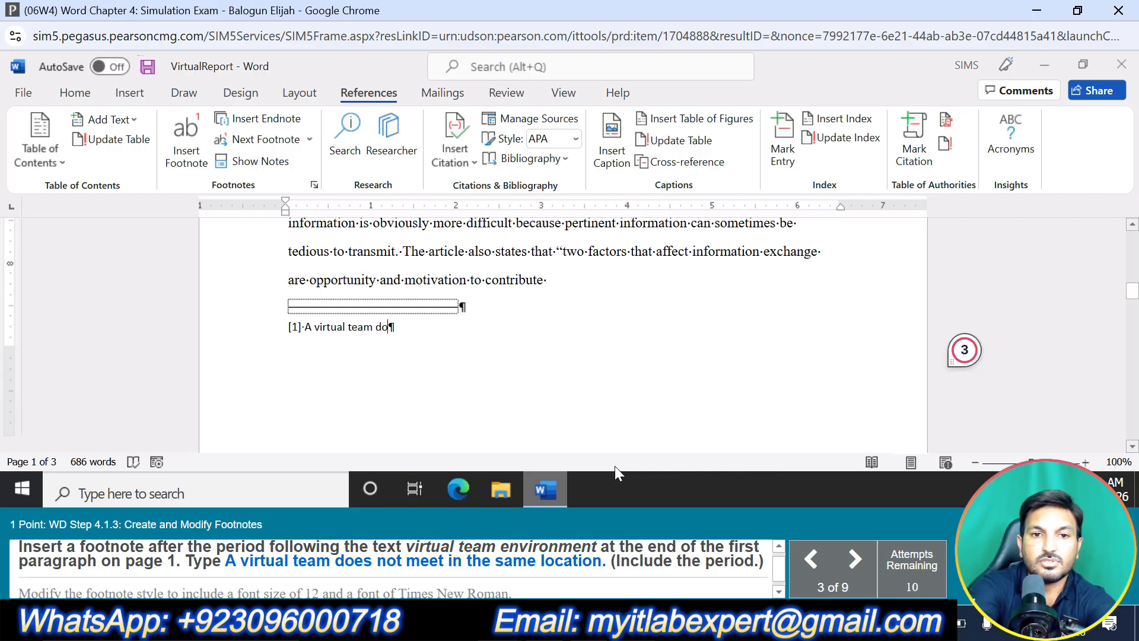
pyautogui.write('es nm')
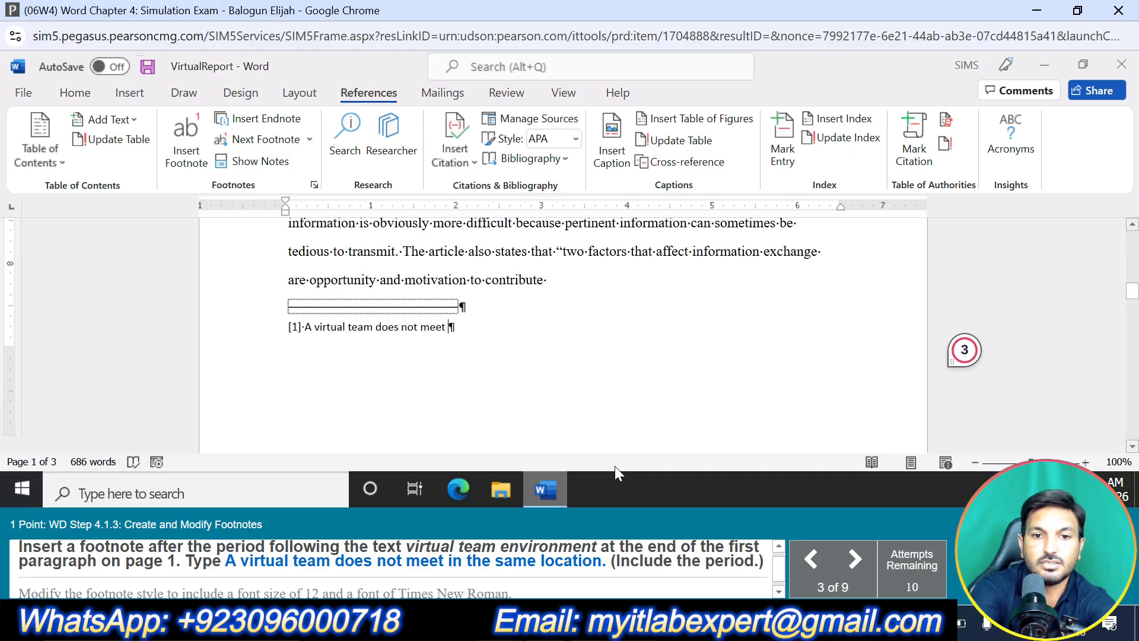
pyautogui.write('e same ')
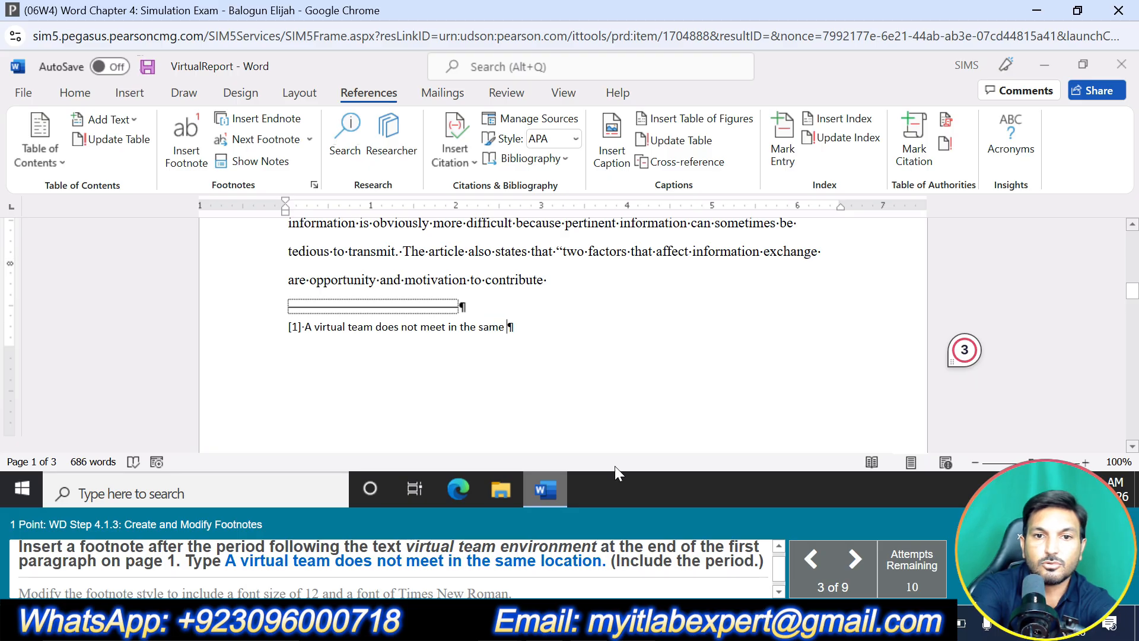
pyautogui.write('location')
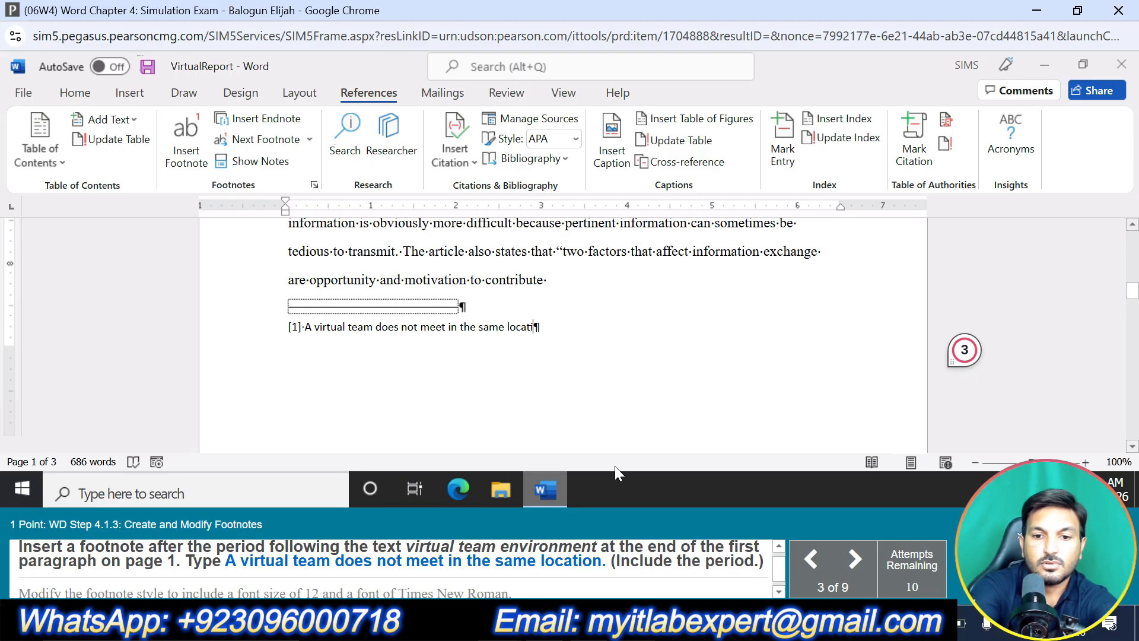
pyautogui.write('.')
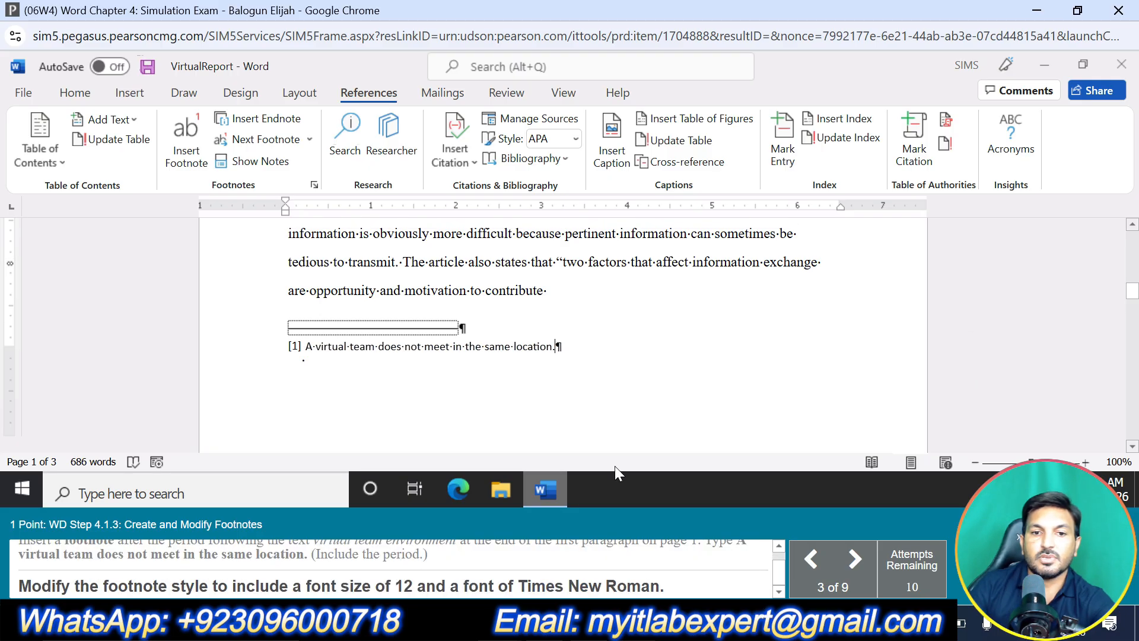
# Open the Footnote Text style for modification and set its font size to 12
pyautogui.rightClick(464, 346)
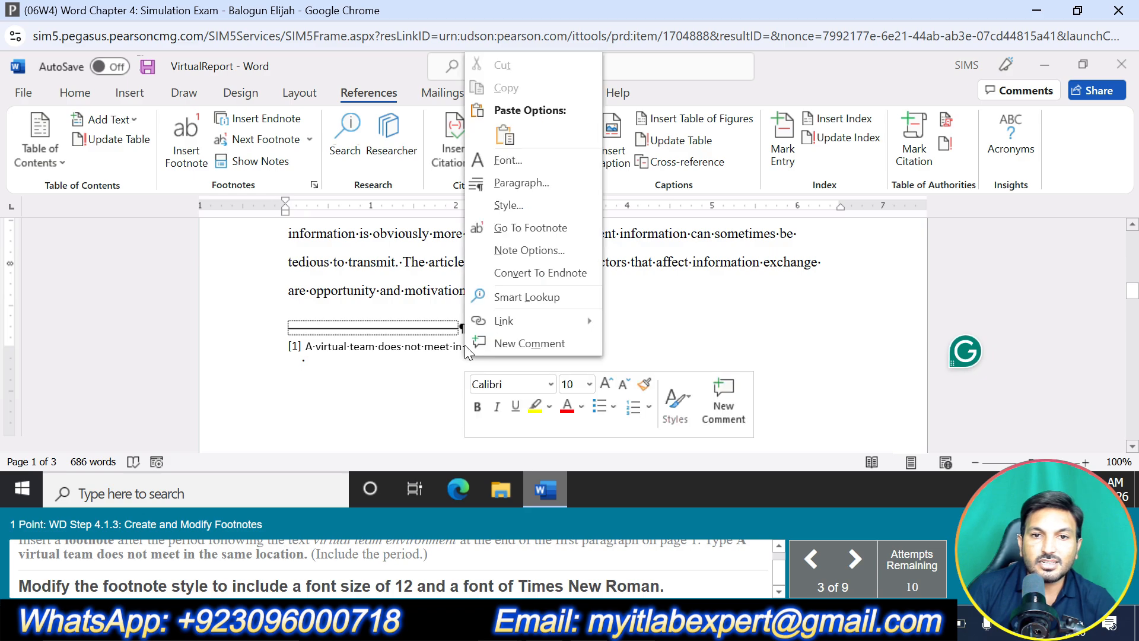
pyautogui.click(528, 199)
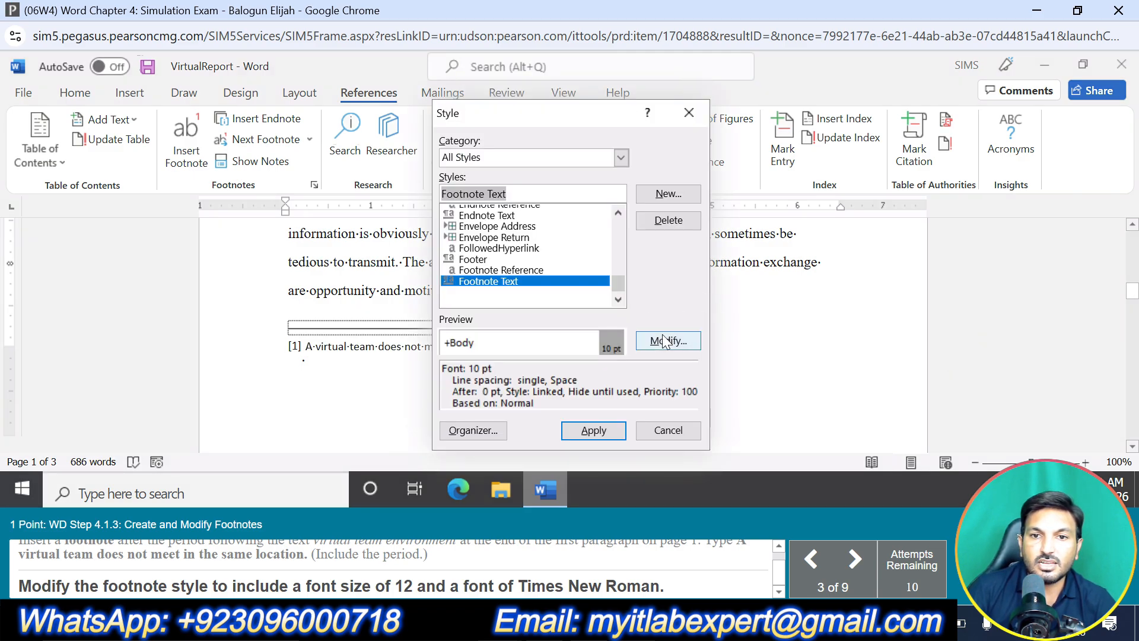
pyautogui.click(666, 341)
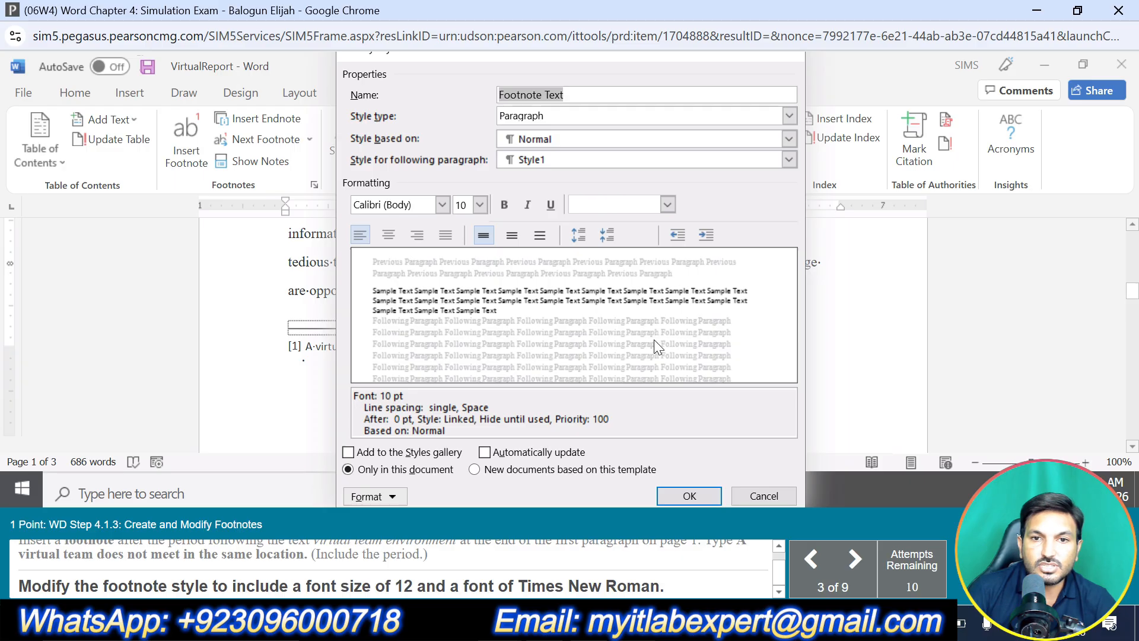
pyautogui.click(479, 205)
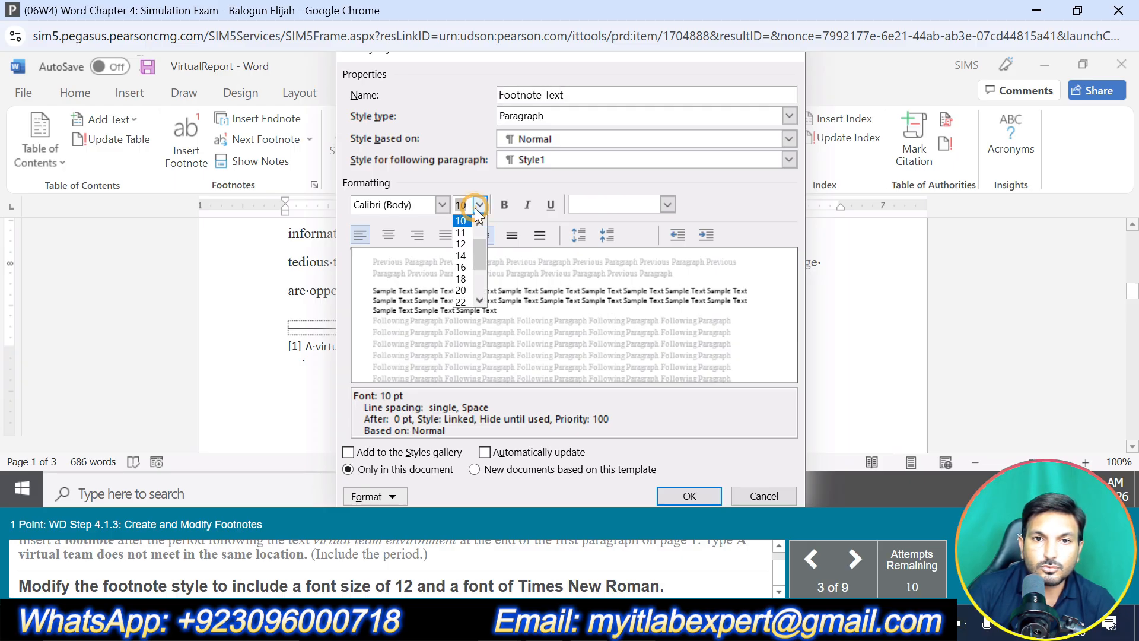
pyautogui.click(461, 244)
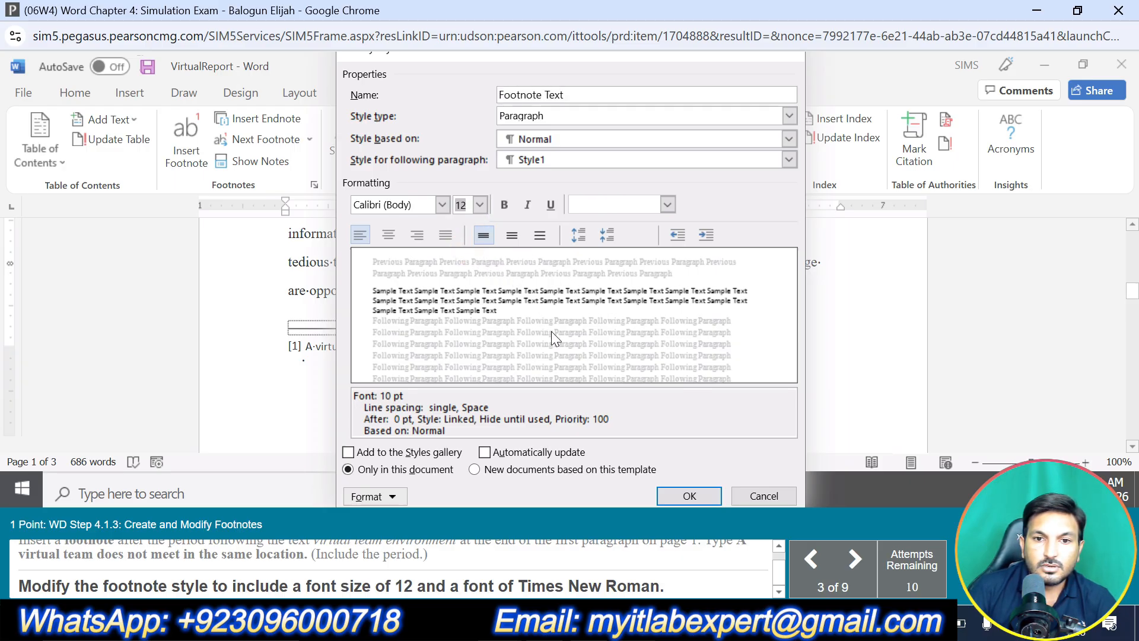
# Set the Footnote Text style's font to Times New Roman and apply the modified style to the footnote
pyautogui.click(442, 205)
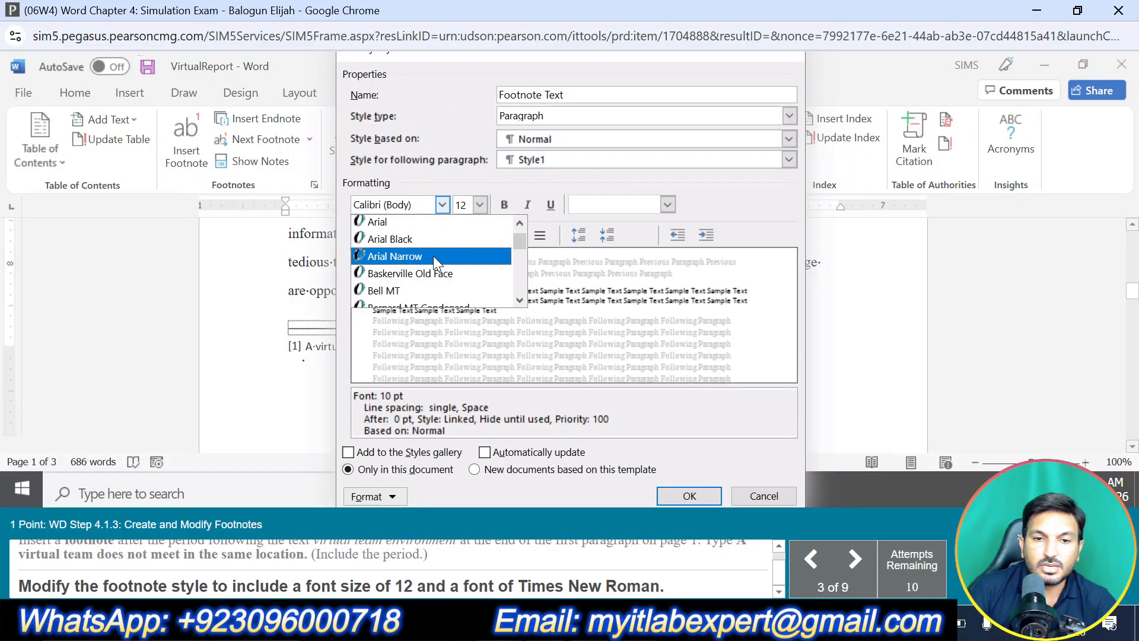
pyautogui.scroll(-15, 421, 249)
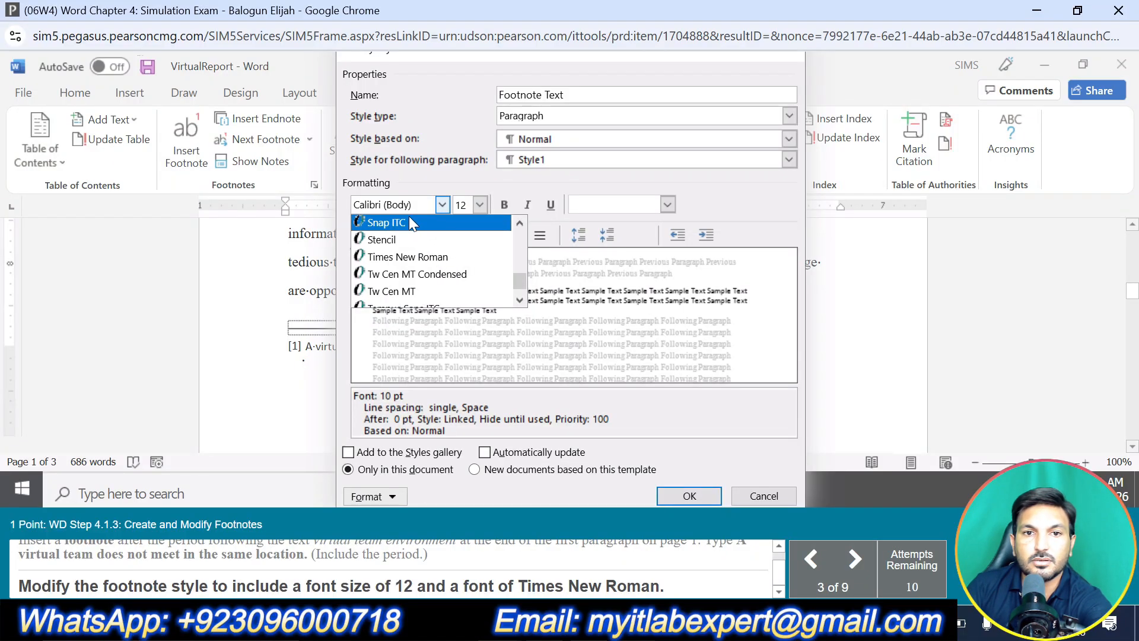
pyautogui.click(399, 205)
pyautogui.write('T')
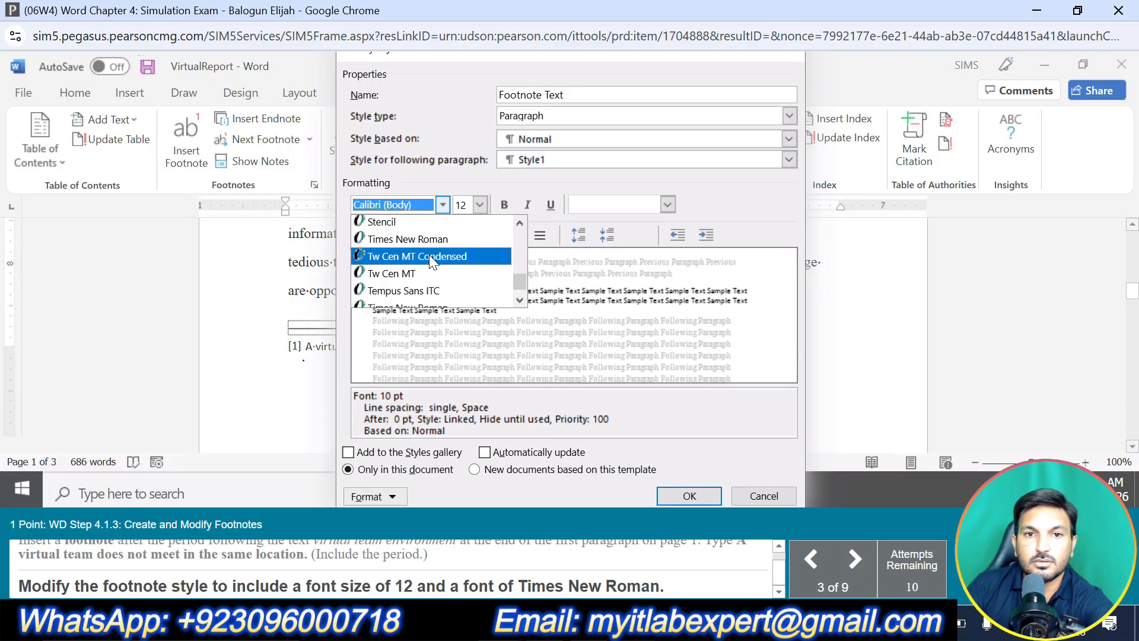
pyautogui.click(407, 208)
pyautogui.write('T')
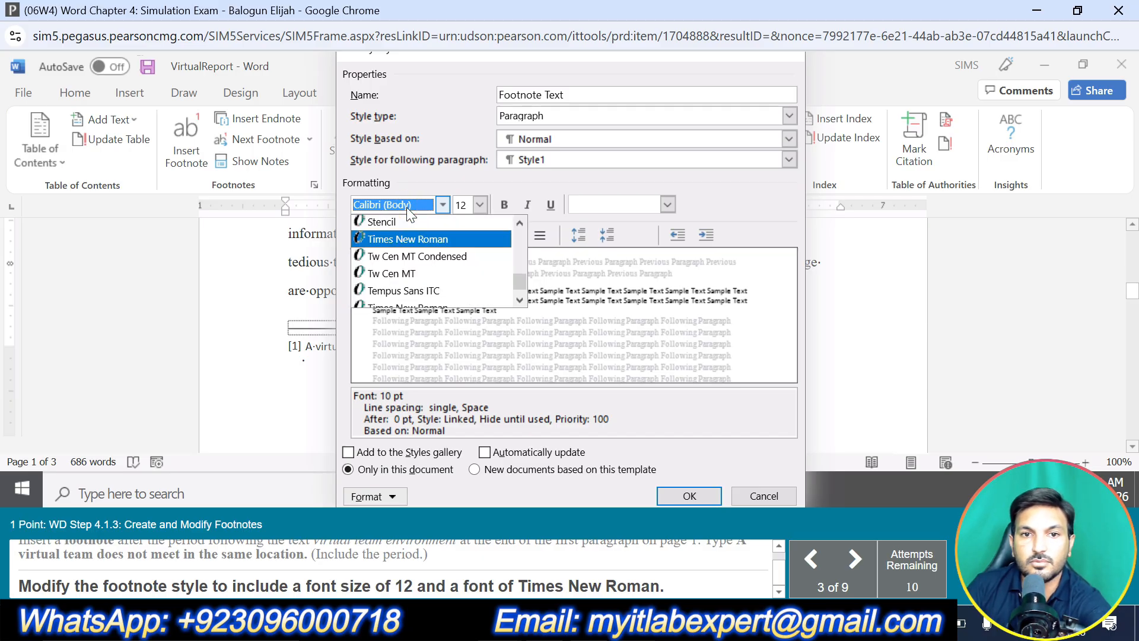
pyautogui.scroll(-1, 429, 272)
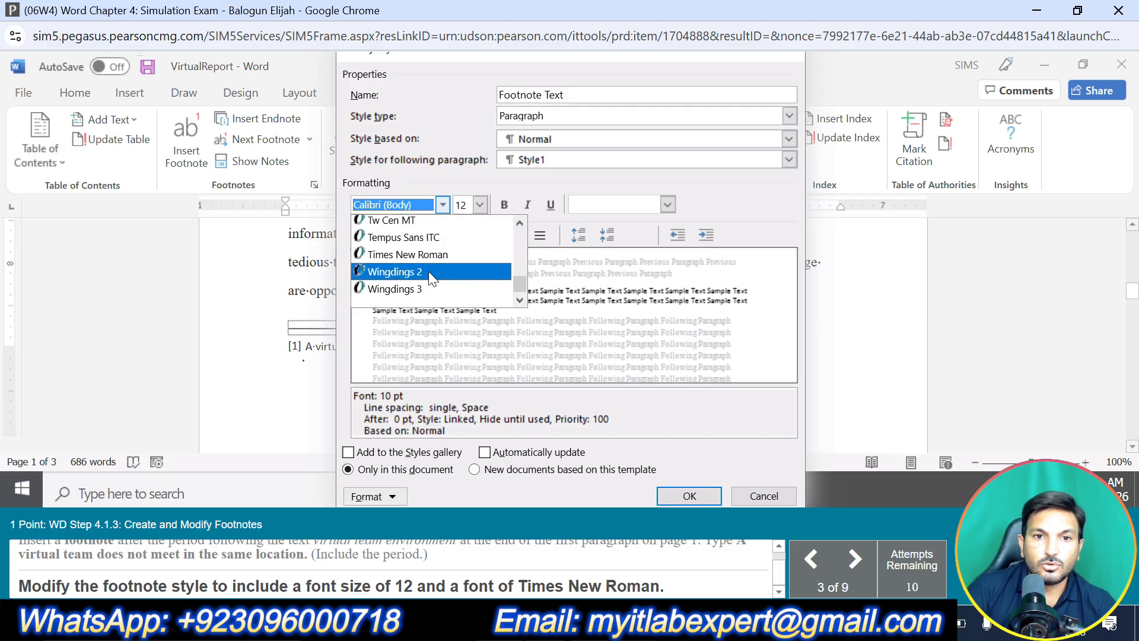
pyautogui.click(432, 254)
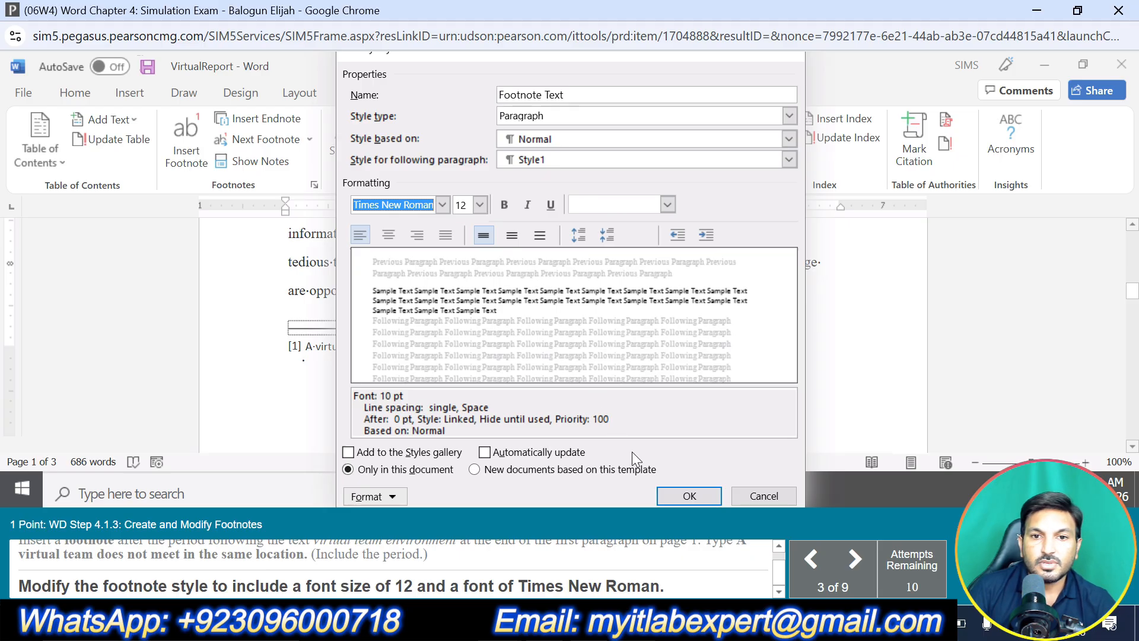
pyautogui.click(682, 497)
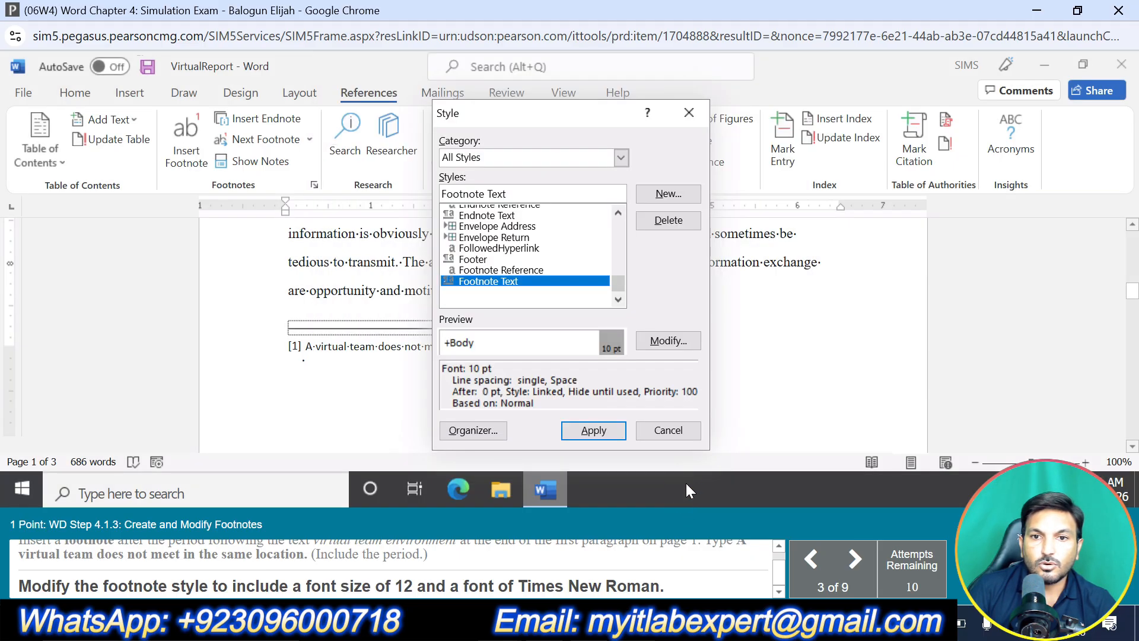
pyautogui.click(594, 430)
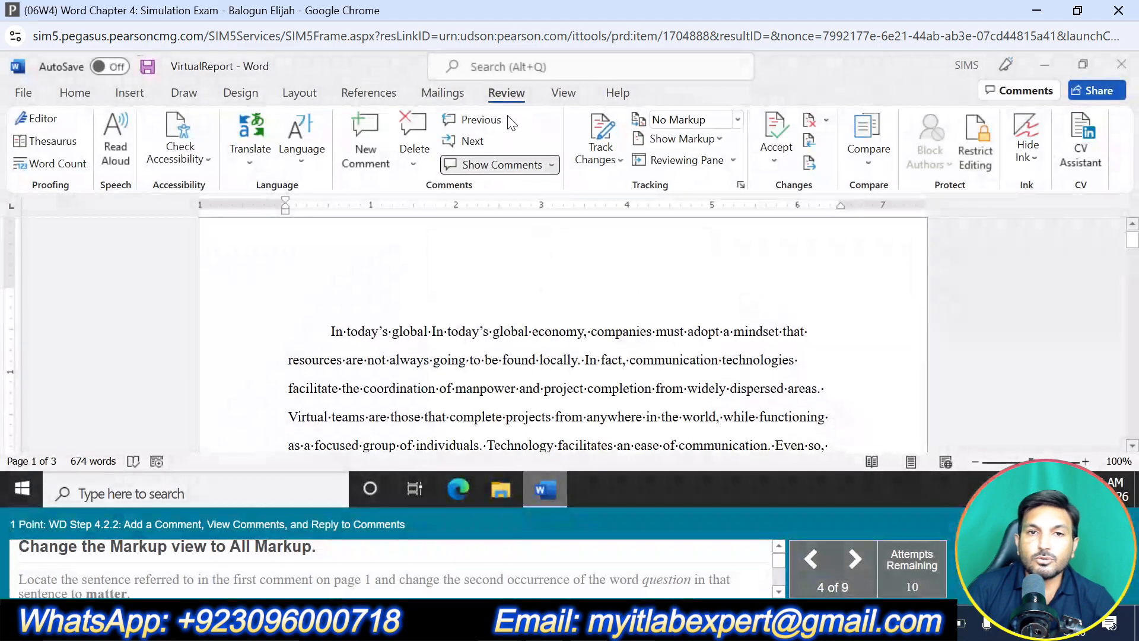
# Change the document's markup view to All Markup
pyautogui.click(738, 119)
pyautogui.click(731, 164)
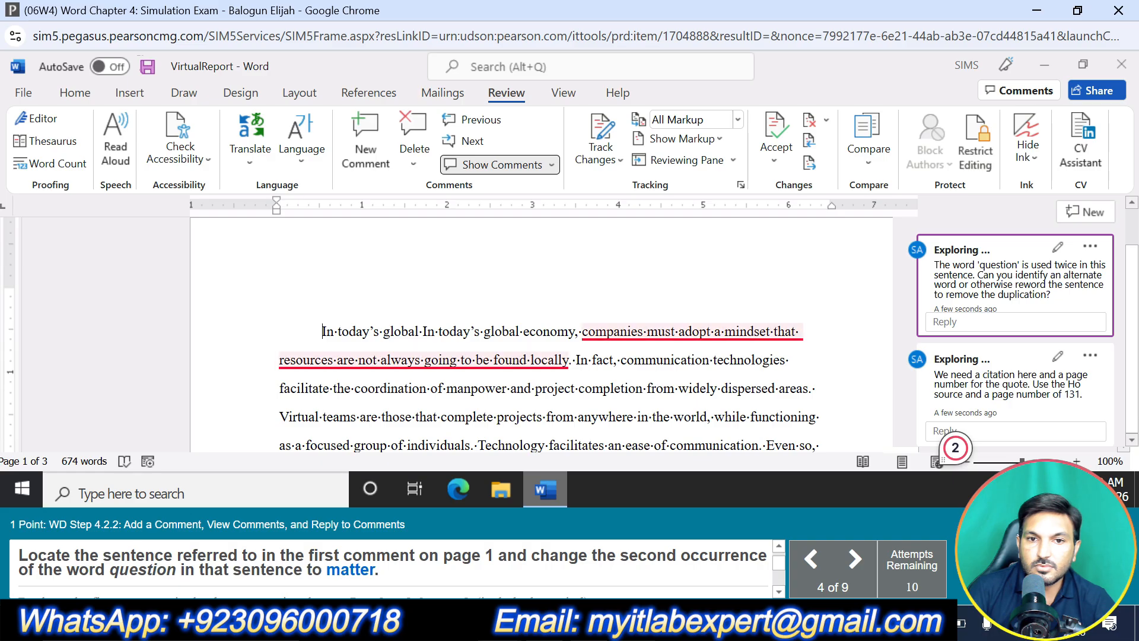
# Replace the second occurrence of "question" with "matter" in the page 1 sentence beginning "A primary question being answered"
pyautogui.moveTo(752, 332)
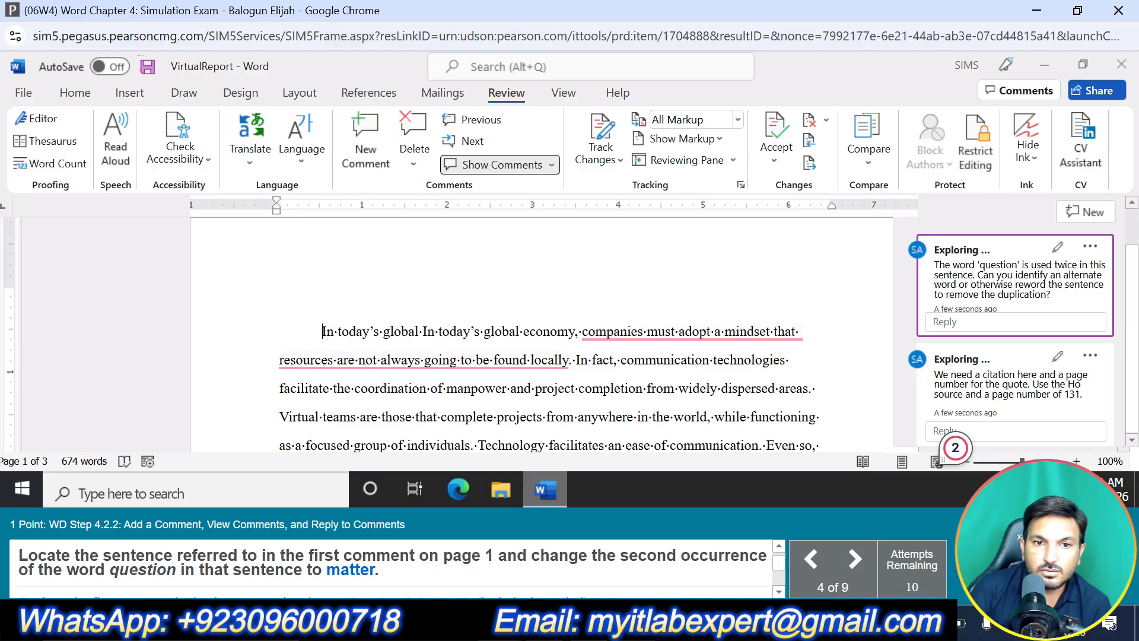
pyautogui.scroll(-3, 552, 332)
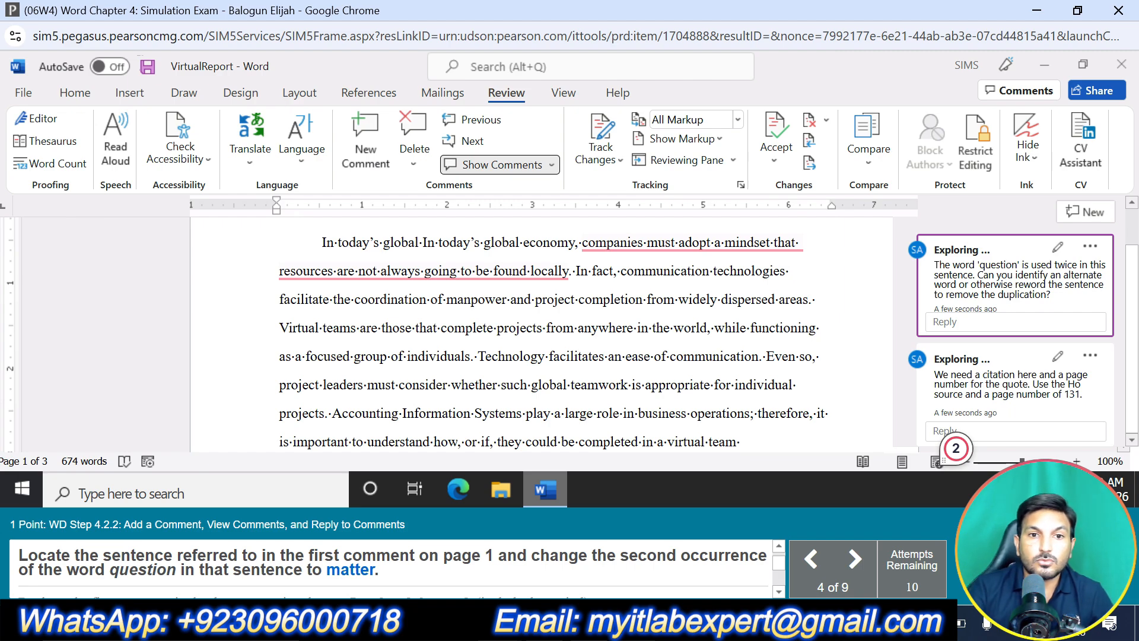
pyautogui.scroll(-3, 552, 332)
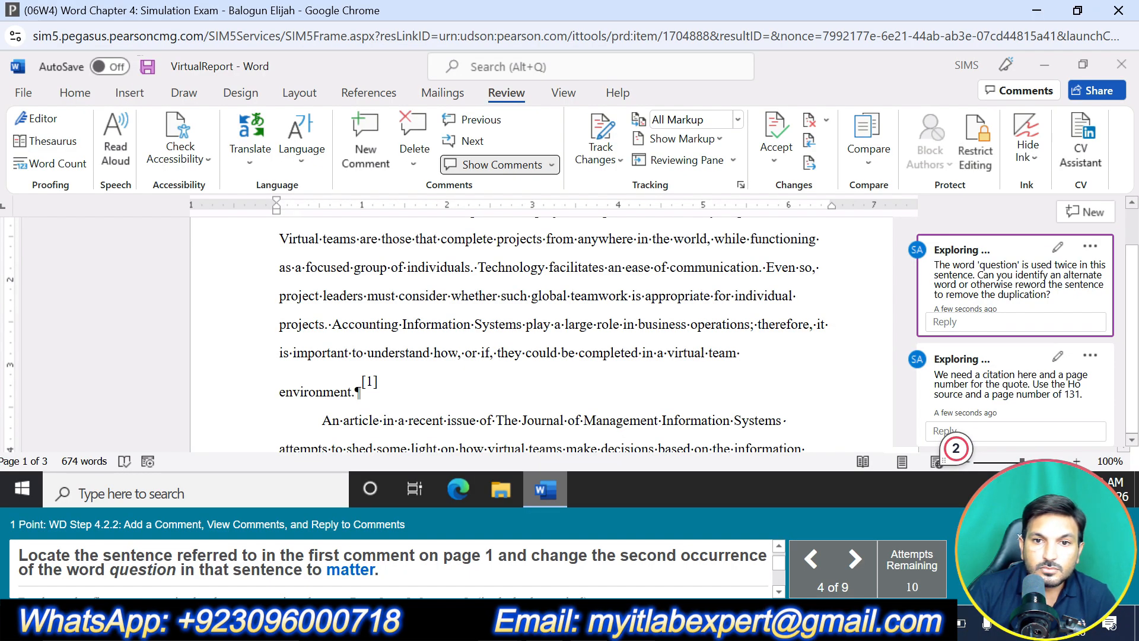
pyautogui.moveTo(568, 354); pyautogui.dragTo(522, 353)
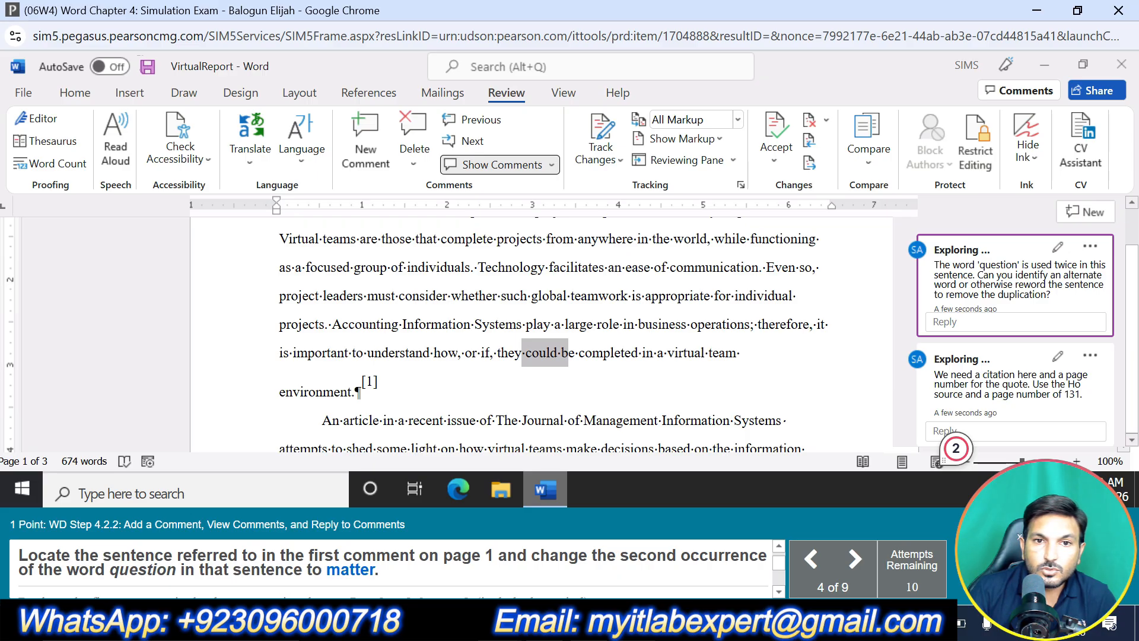
pyautogui.scroll(1, 534, 332)
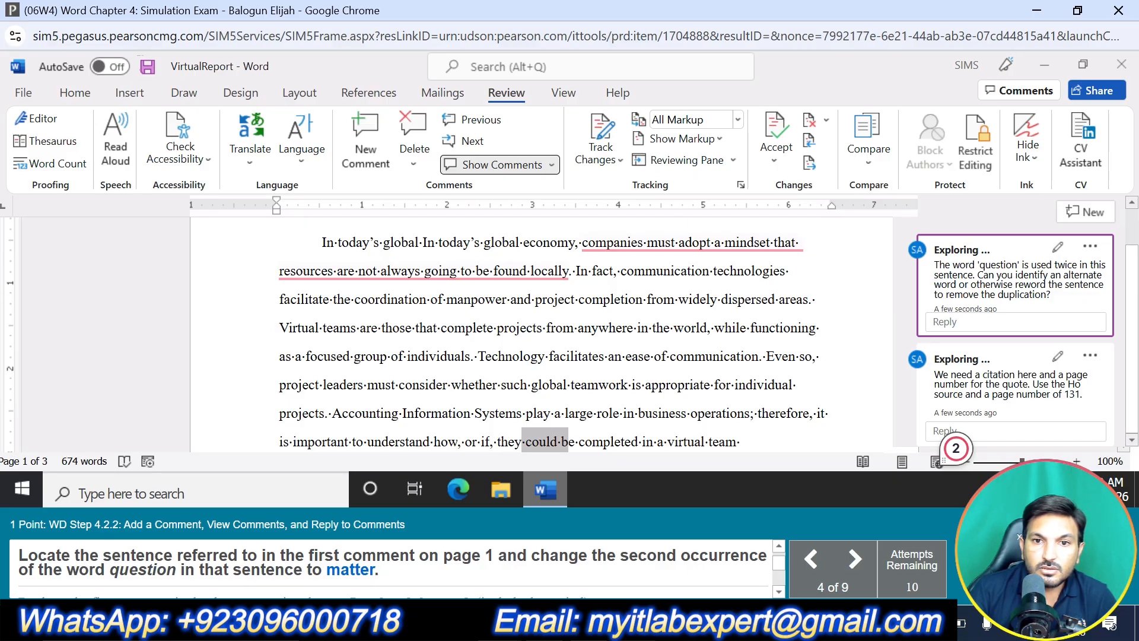
pyautogui.scroll(-3, 534, 332)
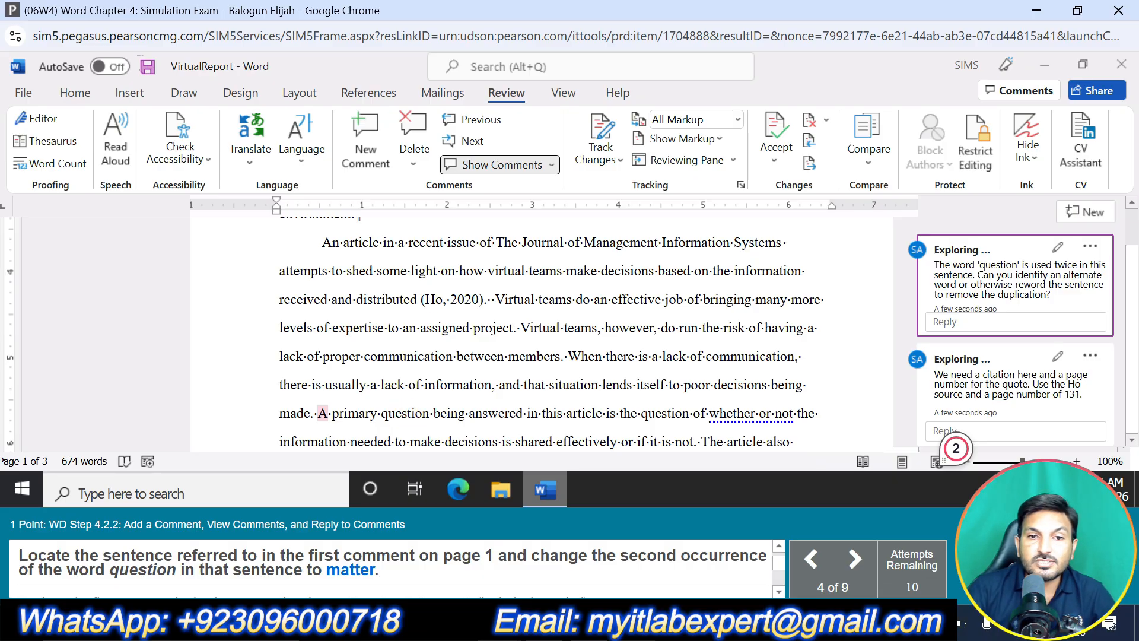
pyautogui.moveTo(381, 413); pyautogui.dragTo(429, 413)
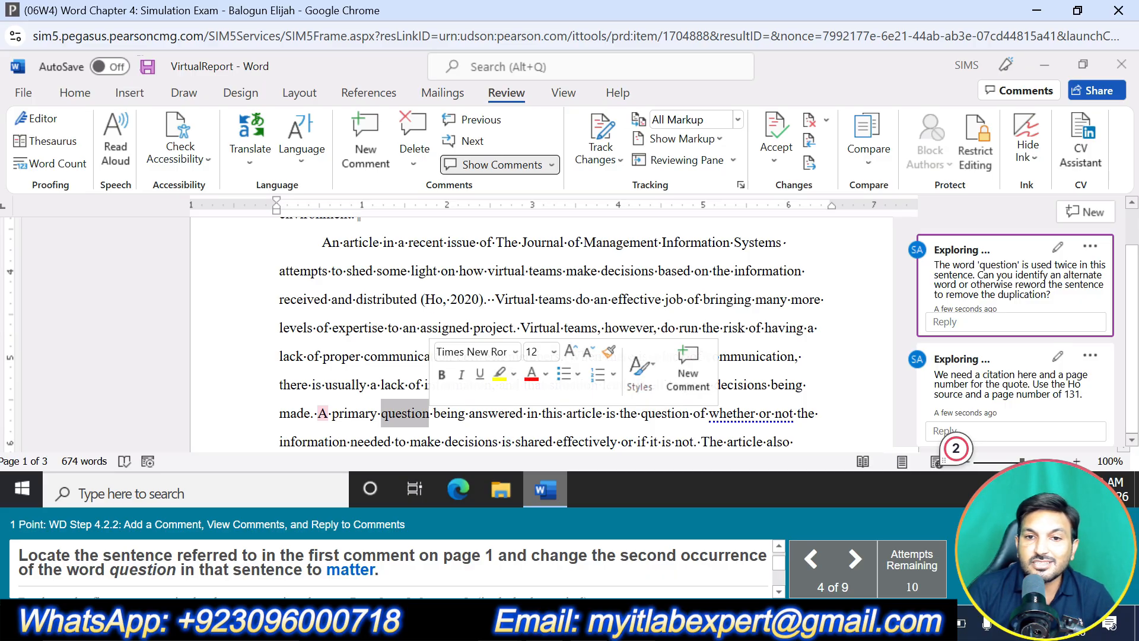
pyautogui.click(640, 413)
pyautogui.moveTo(641, 413); pyautogui.dragTo(690, 414)
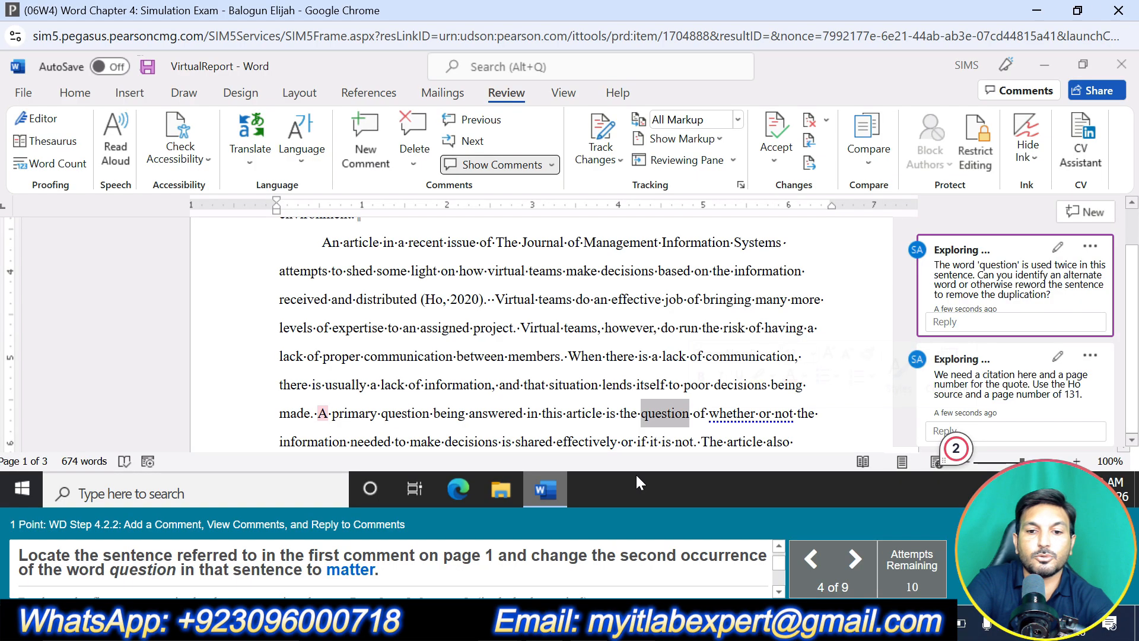
pyautogui.write('matte')
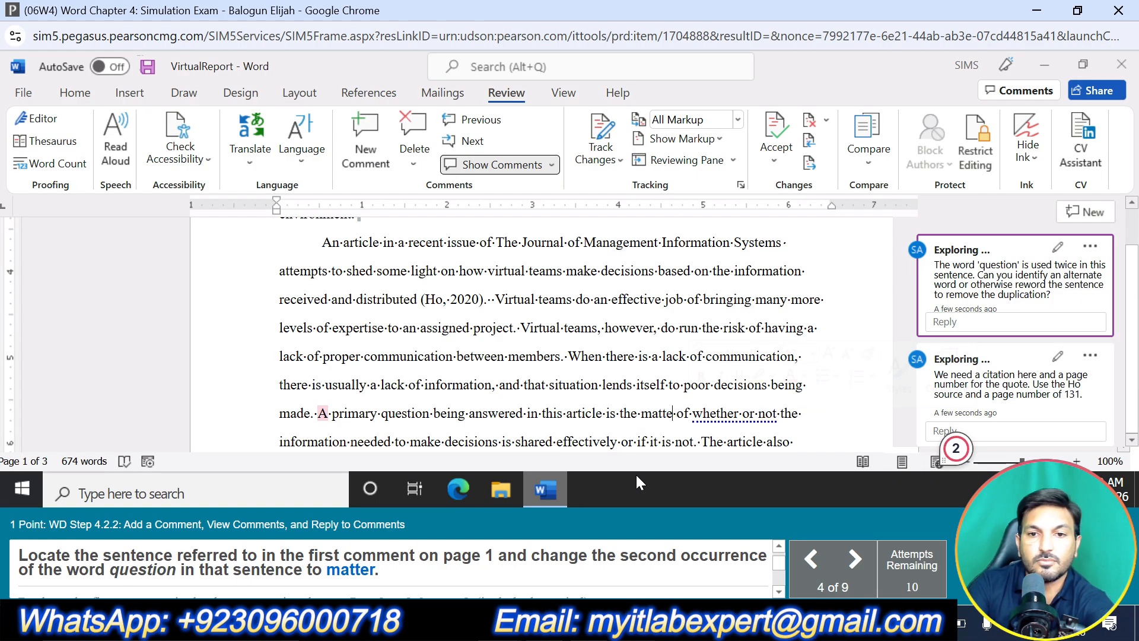
pyautogui.write('r')
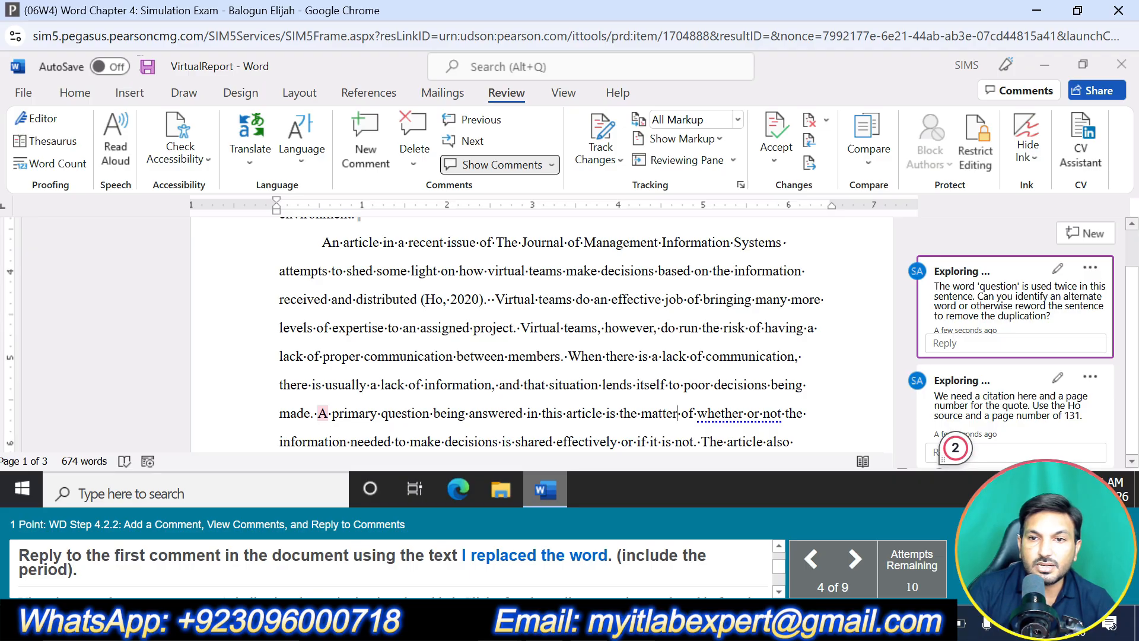
# Post the reply "I replaced the word." to the first comment in the document
pyautogui.click(970, 341)
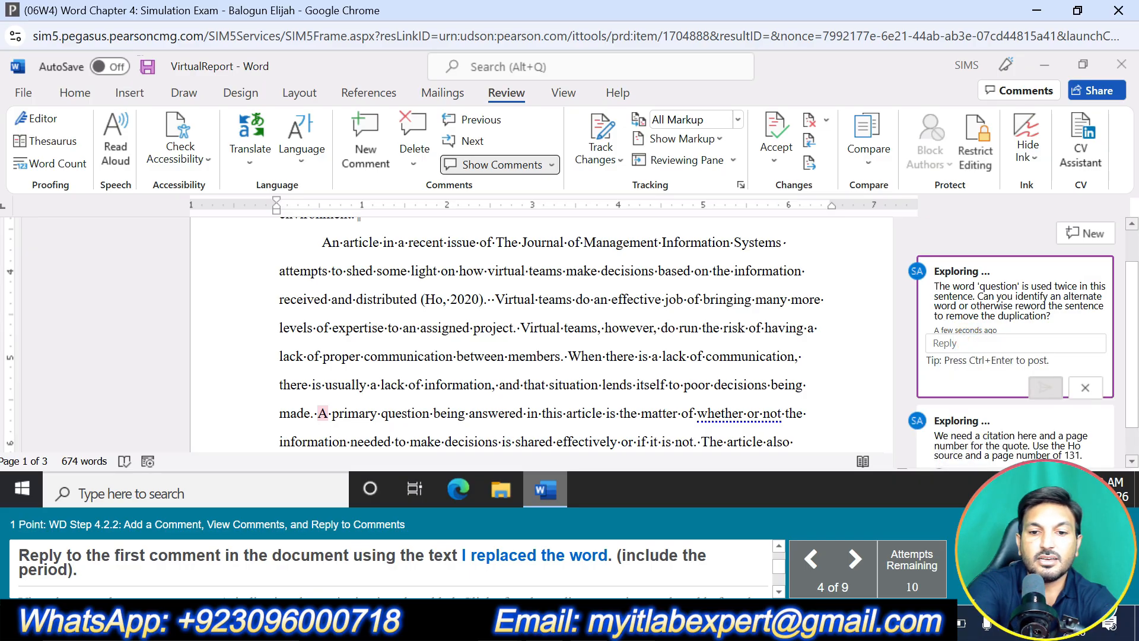
pyautogui.write('I repla')
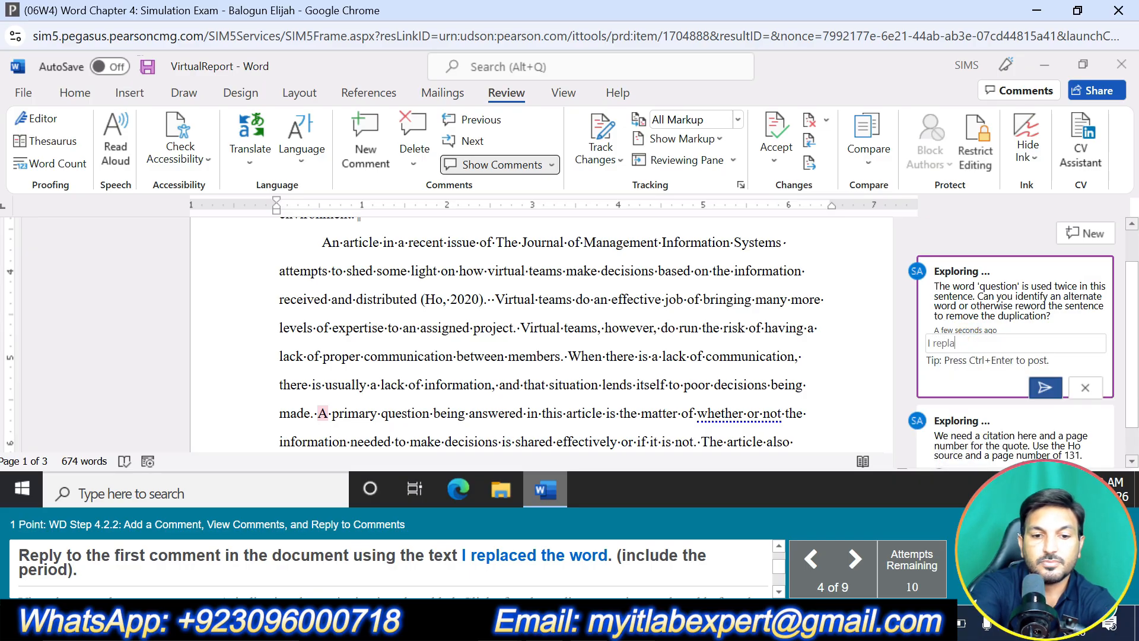
pyautogui.write('ced the wo')
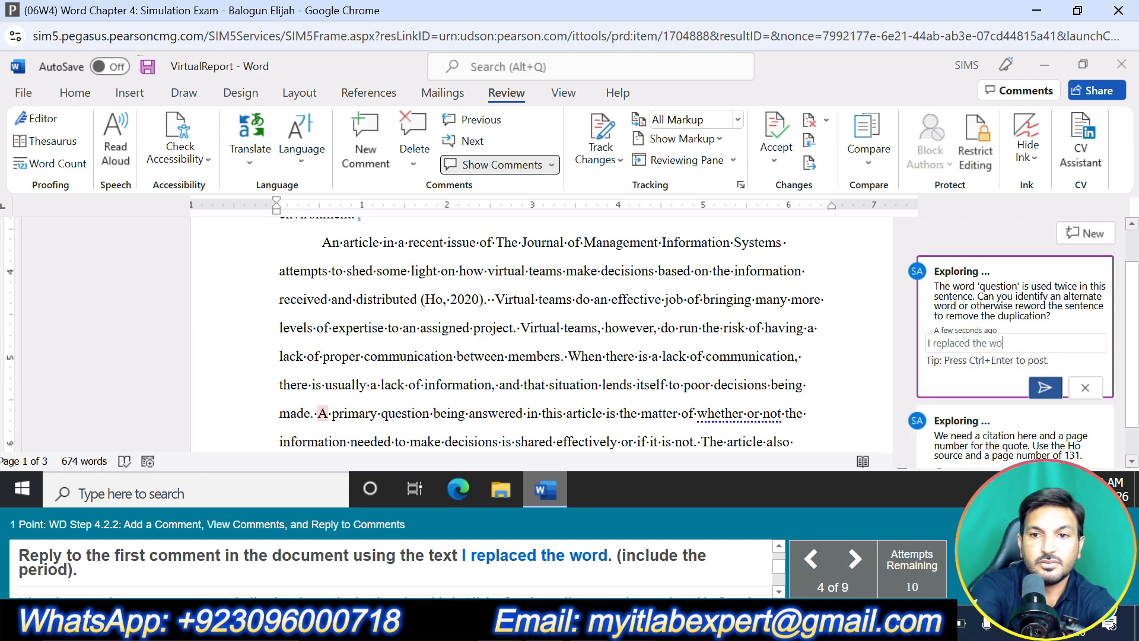
pyautogui.write('rd.')
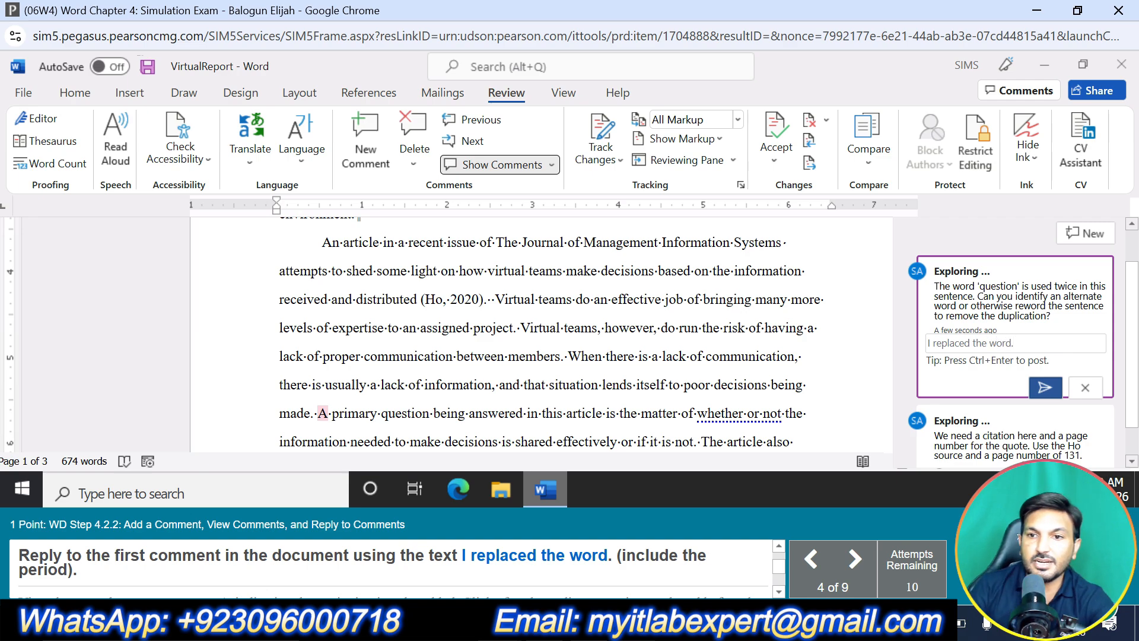
pyautogui.click(1047, 389)
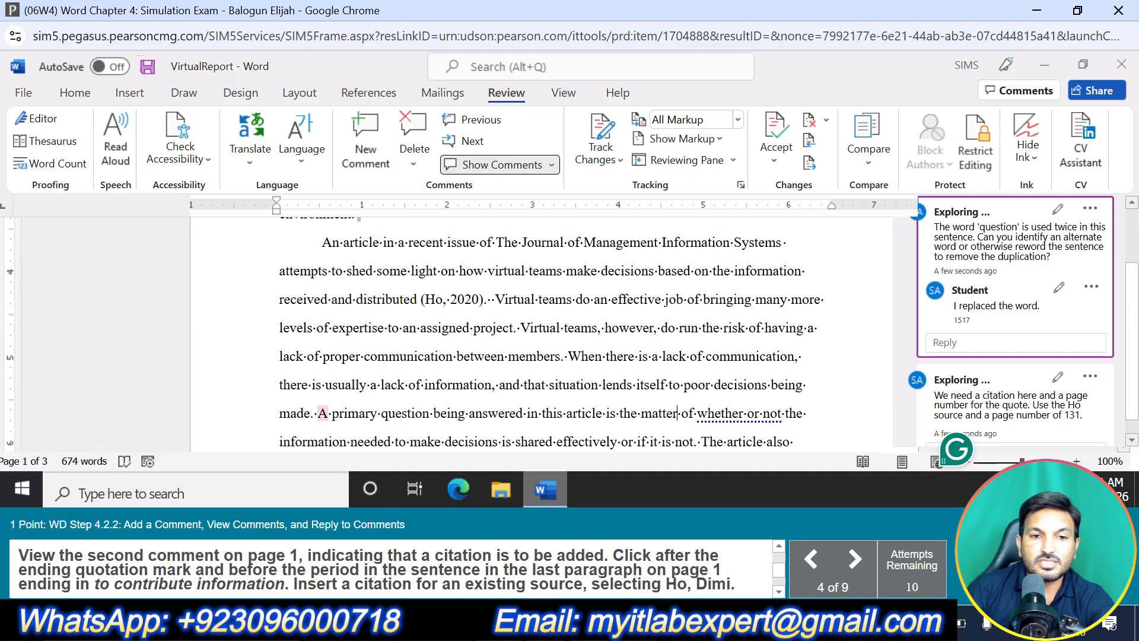
# Insert a citation for the existing source Working Together Apart (2020) between the closing quotation mark and the period after "motivation to contribute information"
pyautogui.scroll(-1, 1020, 392)
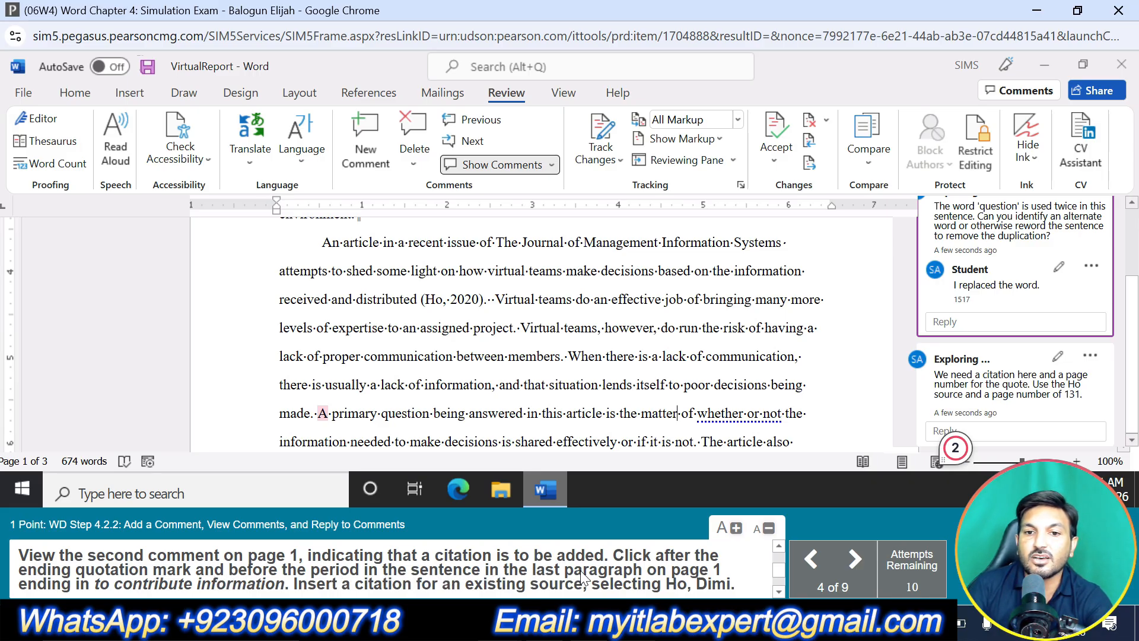
pyautogui.scroll(-5, 541, 332)
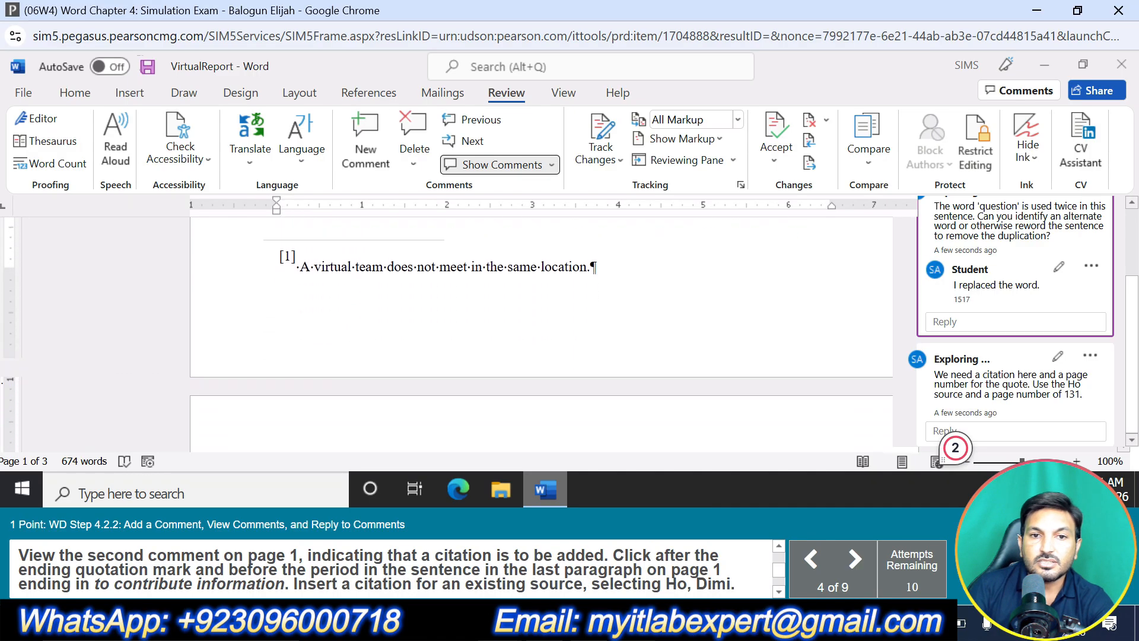
pyautogui.scroll(5, 541, 332)
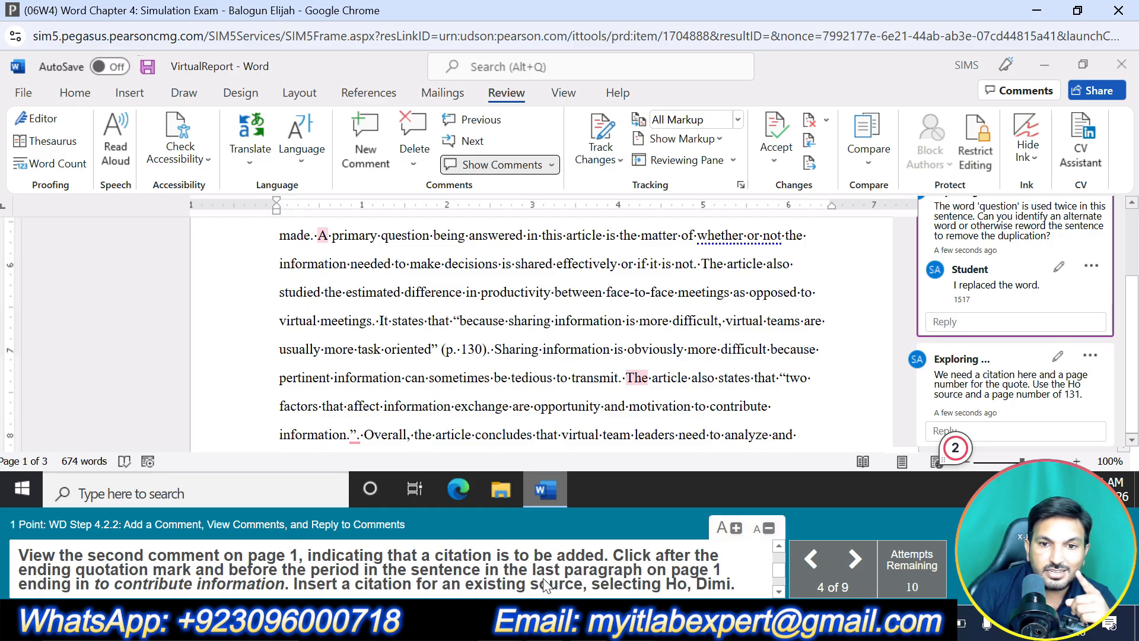
pyautogui.scroll(1, 652, 416)
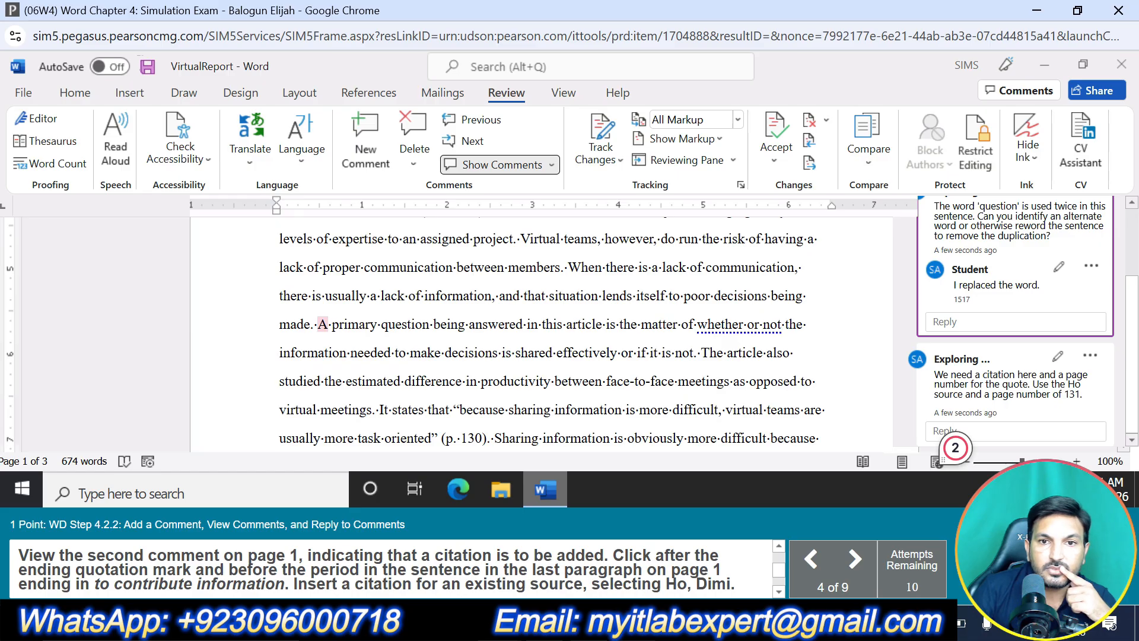
pyautogui.scroll(2, 541, 332)
pyautogui.scroll(-6, 541, 332)
pyautogui.scroll(3, 541, 332)
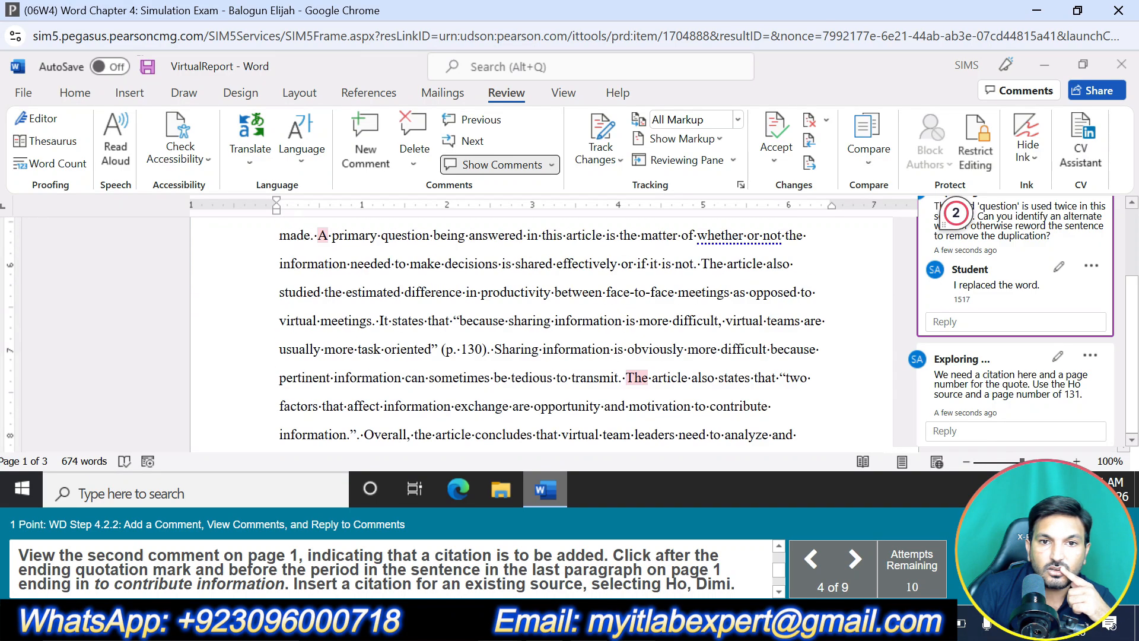
pyautogui.scroll(2, 955, 447)
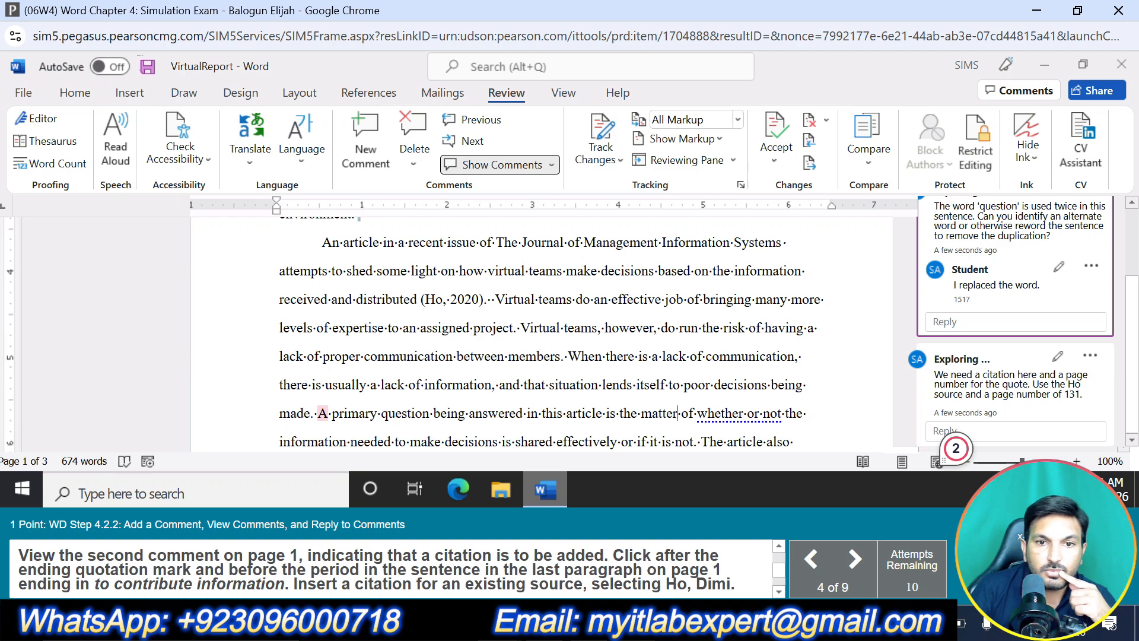
pyautogui.scroll(-2, 955, 448)
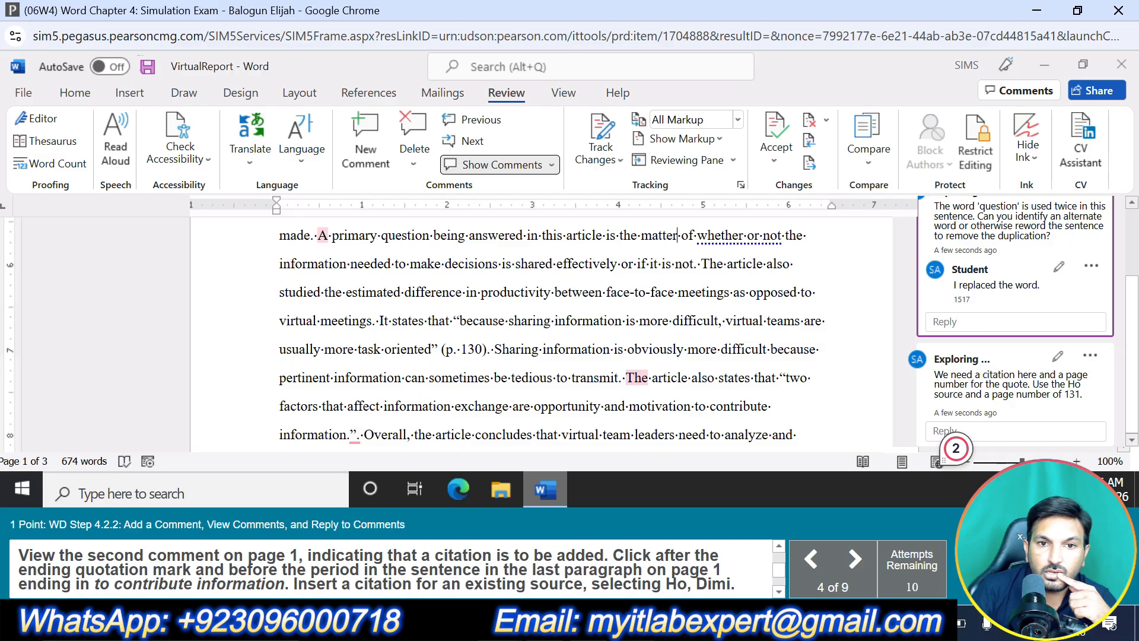
pyautogui.scroll(-1, 956, 448)
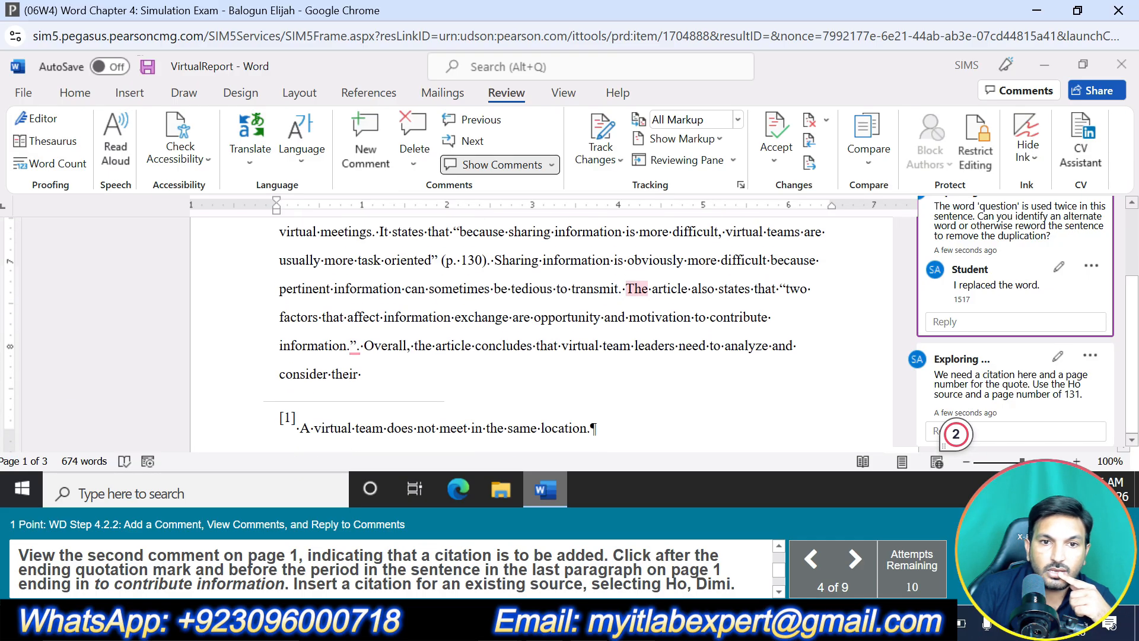
pyautogui.click(354, 346)
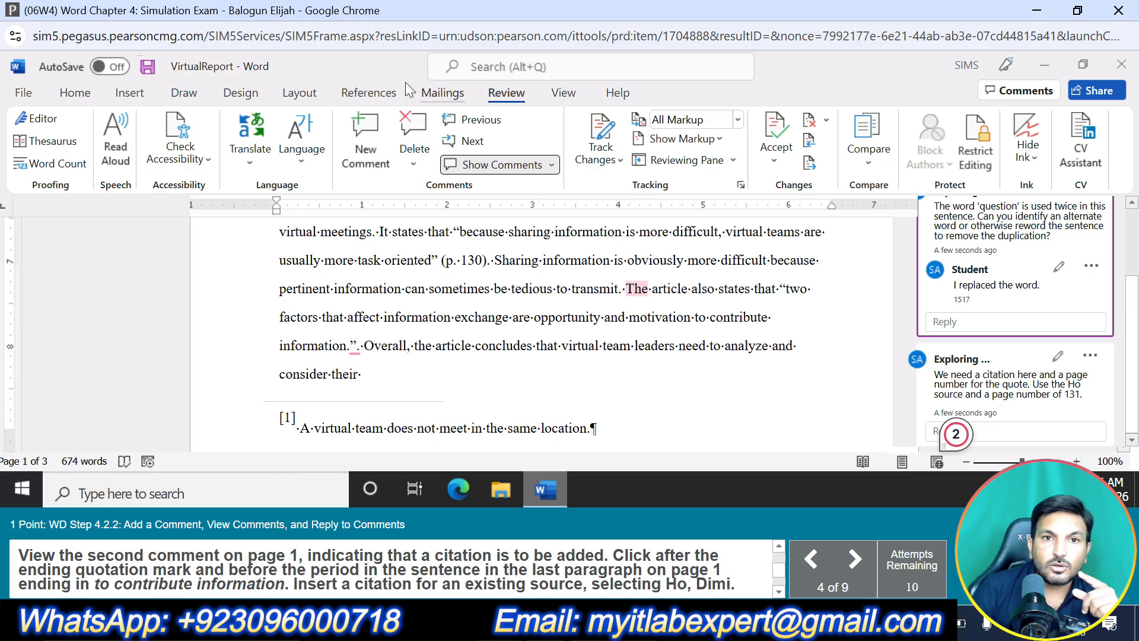
pyautogui.click(373, 93)
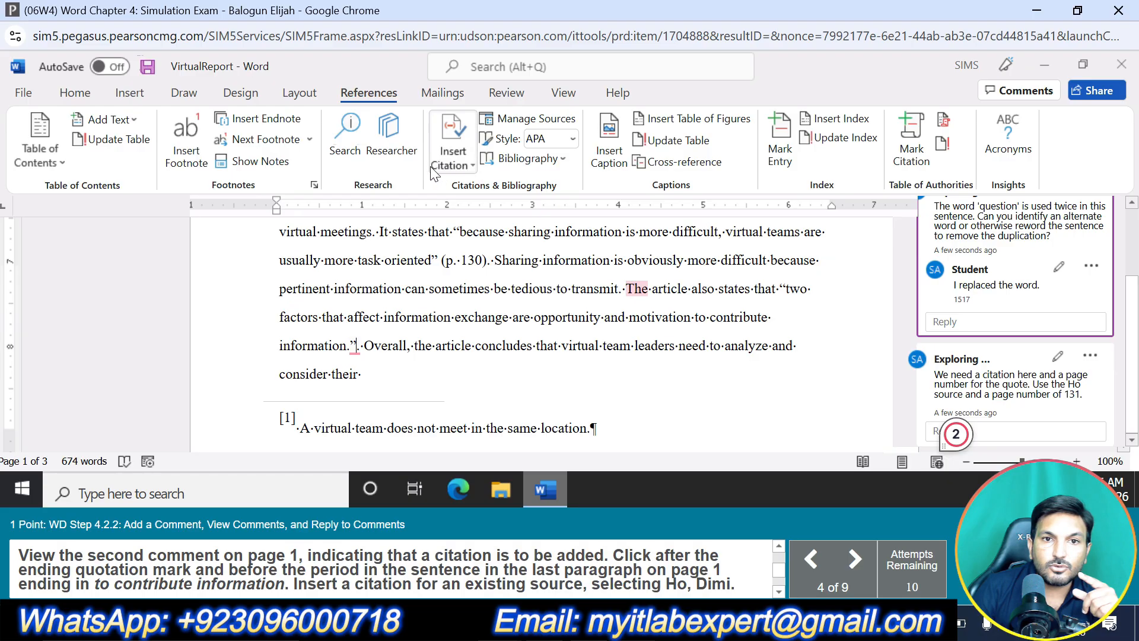
pyautogui.click(454, 156)
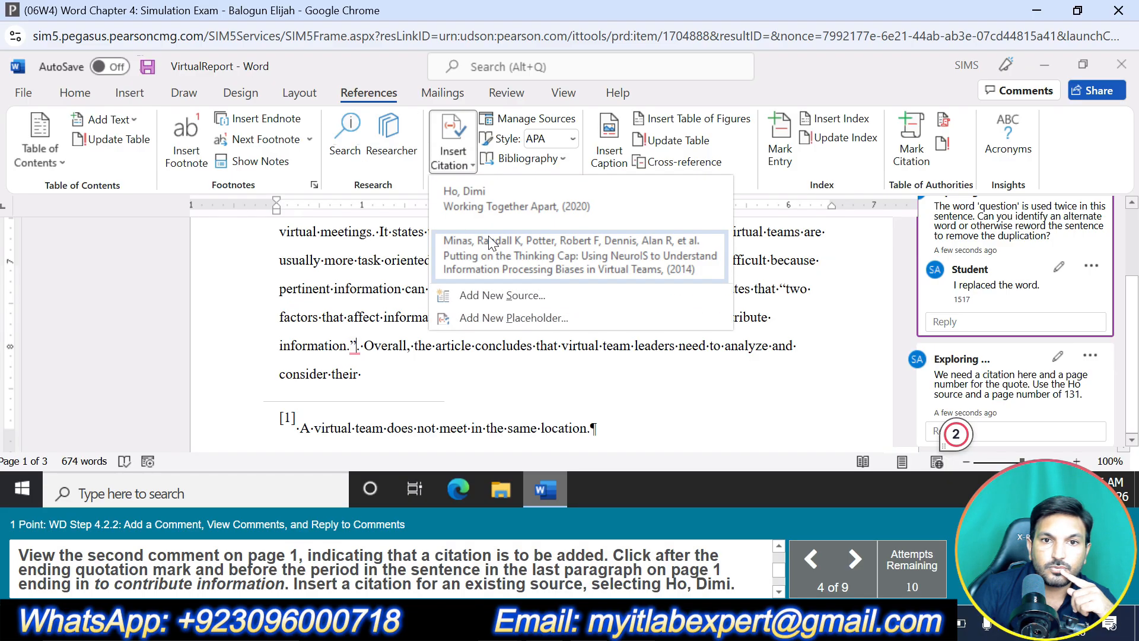
pyautogui.click(490, 206)
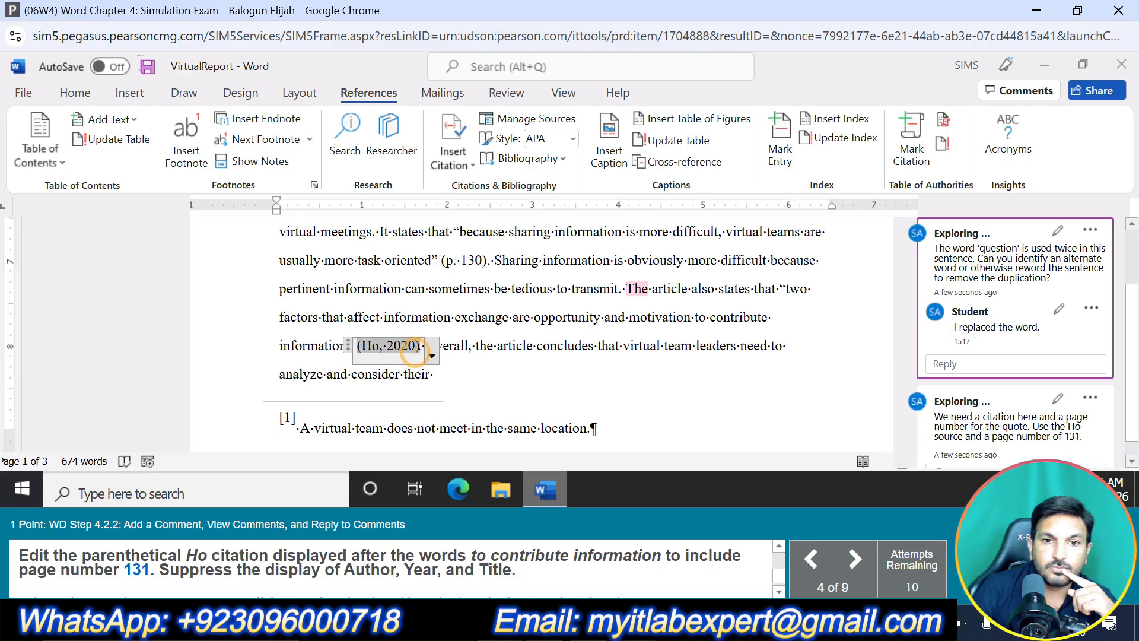
# Edit the citation after "to contribute information" to add page 131 and suppress Author, Year and Title
pyautogui.click(432, 356)
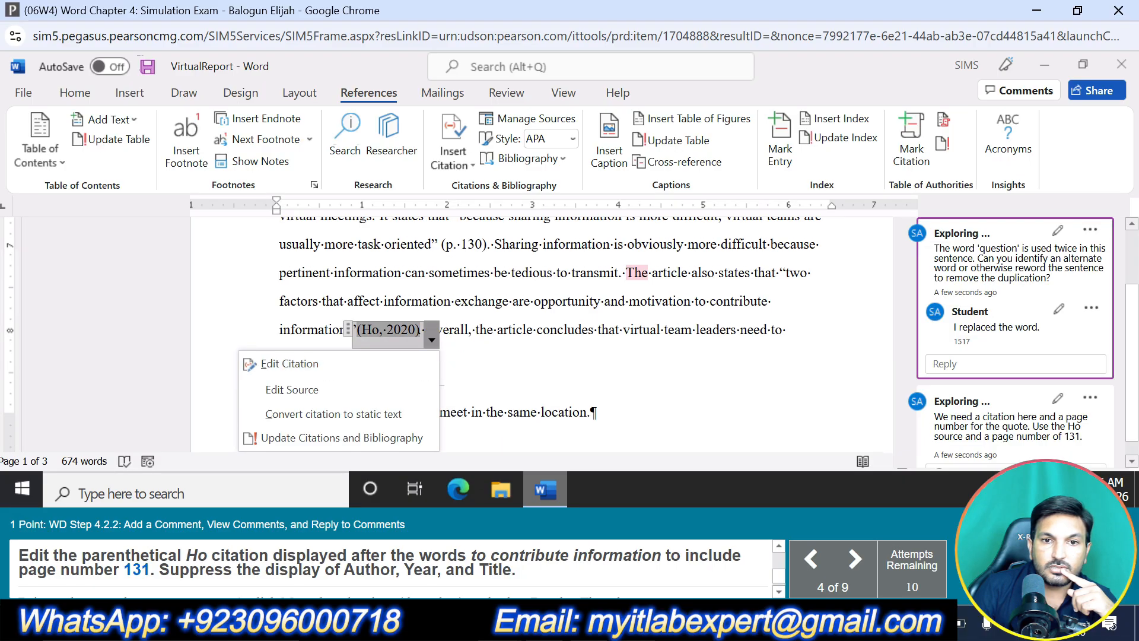
pyautogui.click(402, 366)
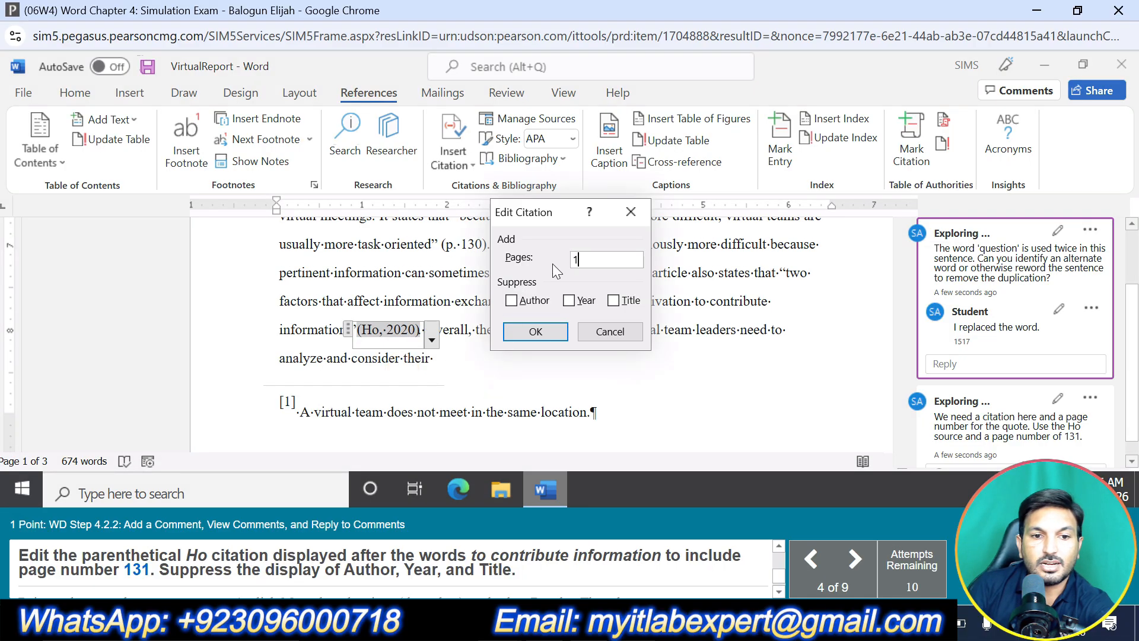
pyautogui.write('131')
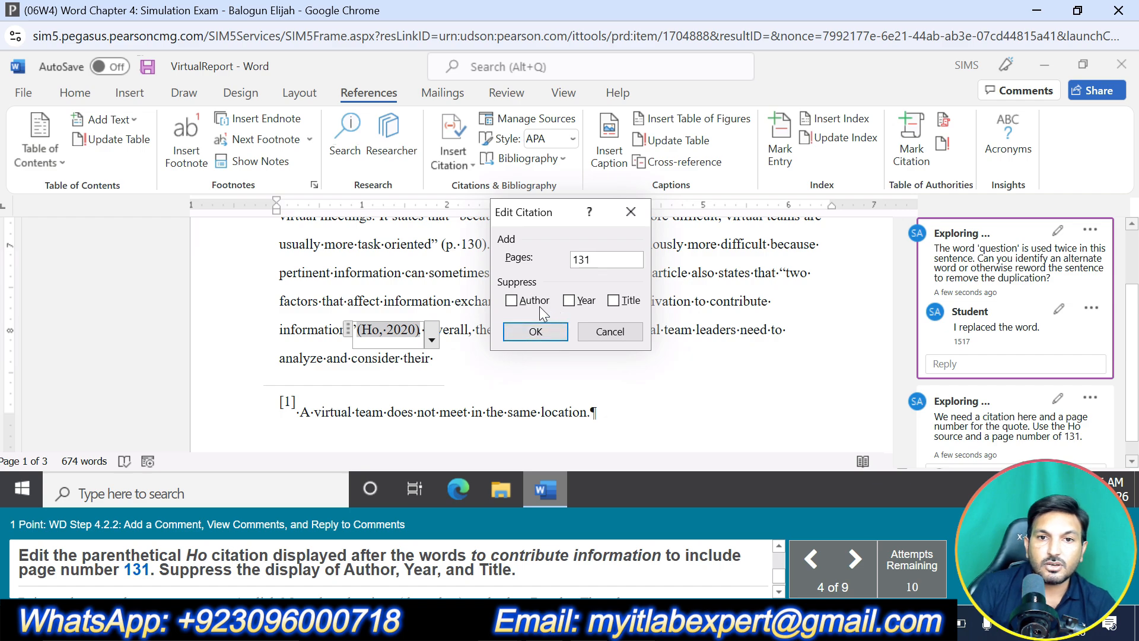
pyautogui.click(511, 300)
pyautogui.click(568, 300)
pyautogui.click(613, 300)
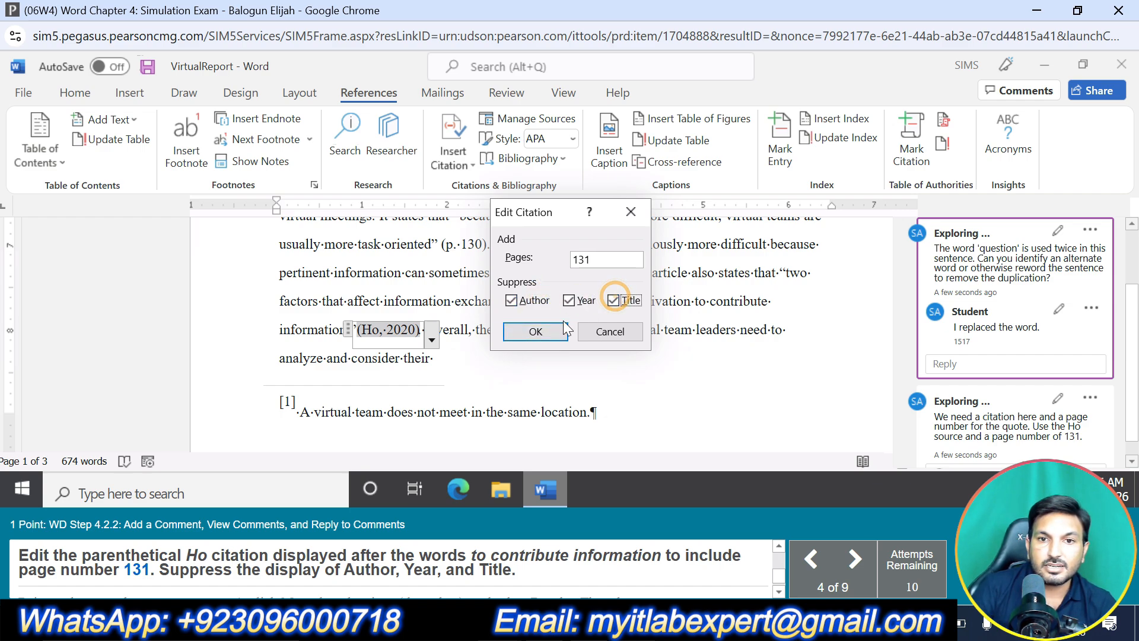
pyautogui.click(535, 331)
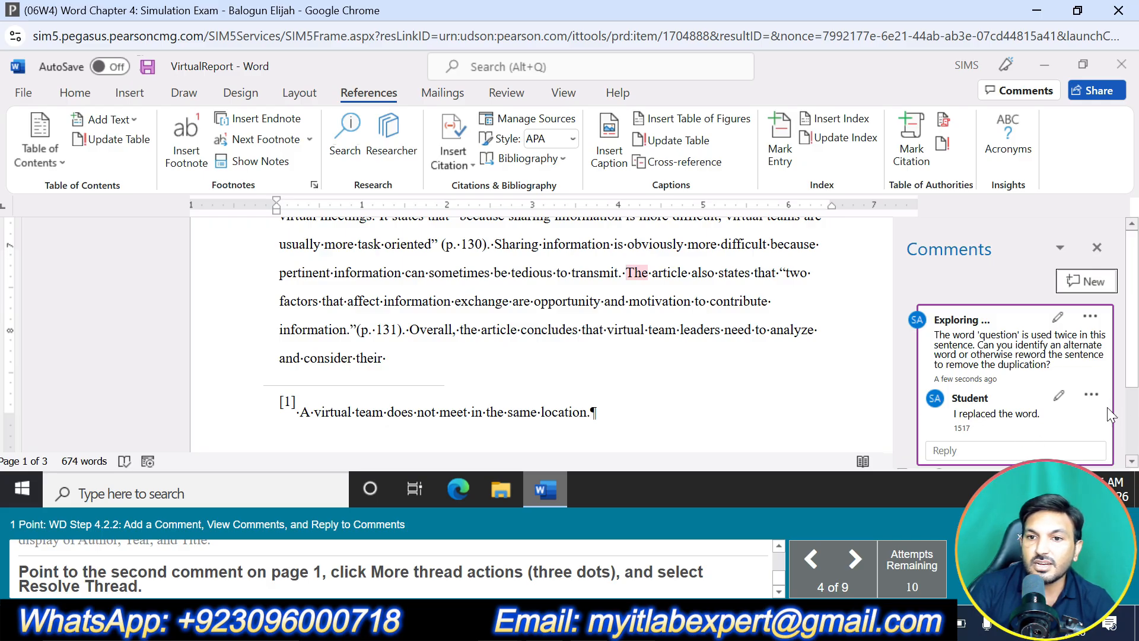
# Resolve the thread of the second comment on page 1, which requests a citation and page number
pyautogui.scroll(-2, 1107, 407)
pyautogui.click(1090, 377)
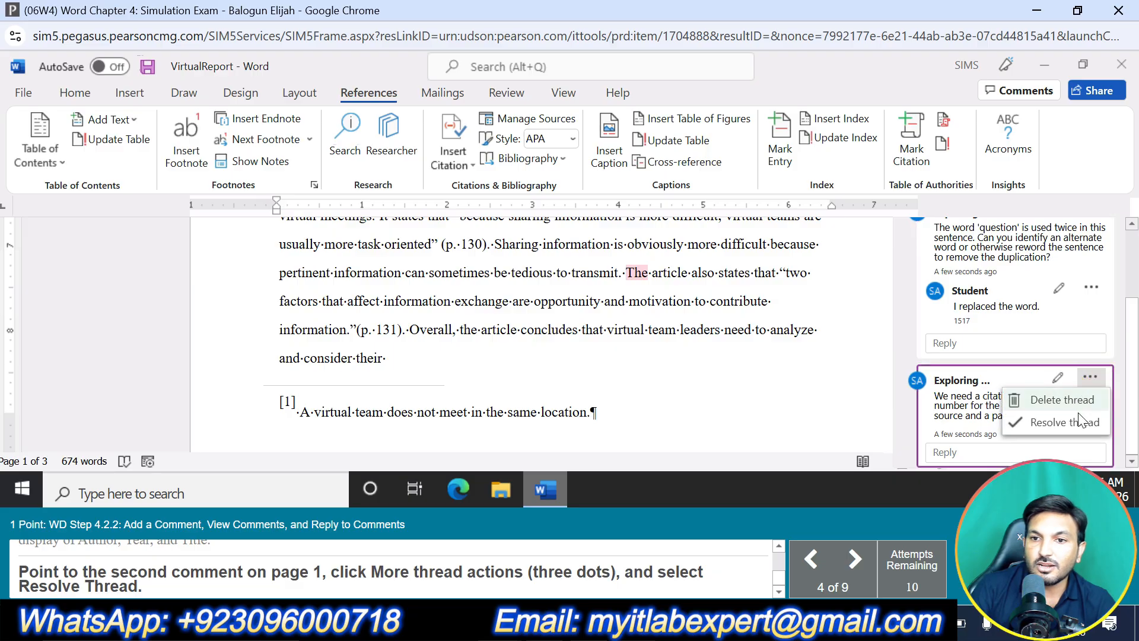
pyautogui.click(1071, 419)
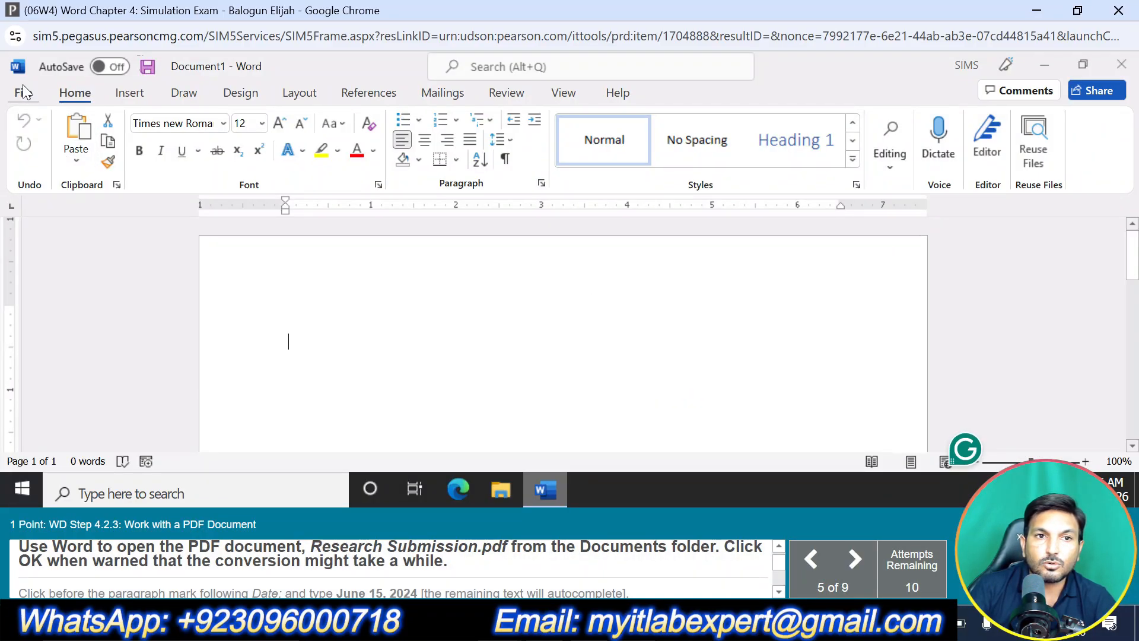
# Open the PDF document Research Submission from the Documents folder and accept its conversion to an editable Word document
pyautogui.click(24, 92)
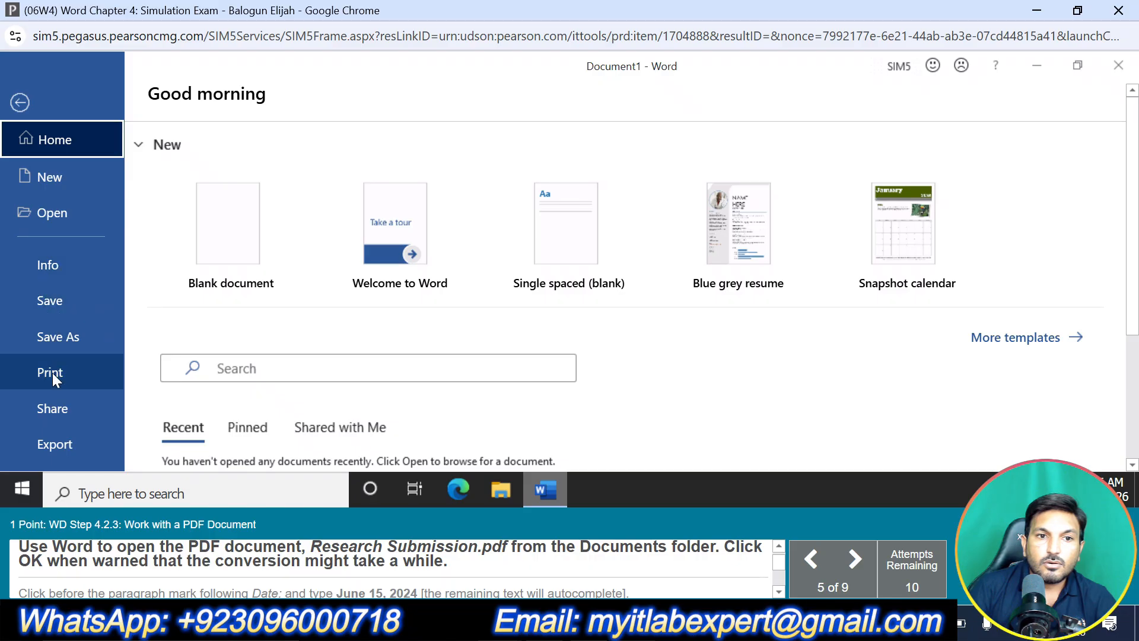
pyautogui.click(54, 221)
pyautogui.click(279, 432)
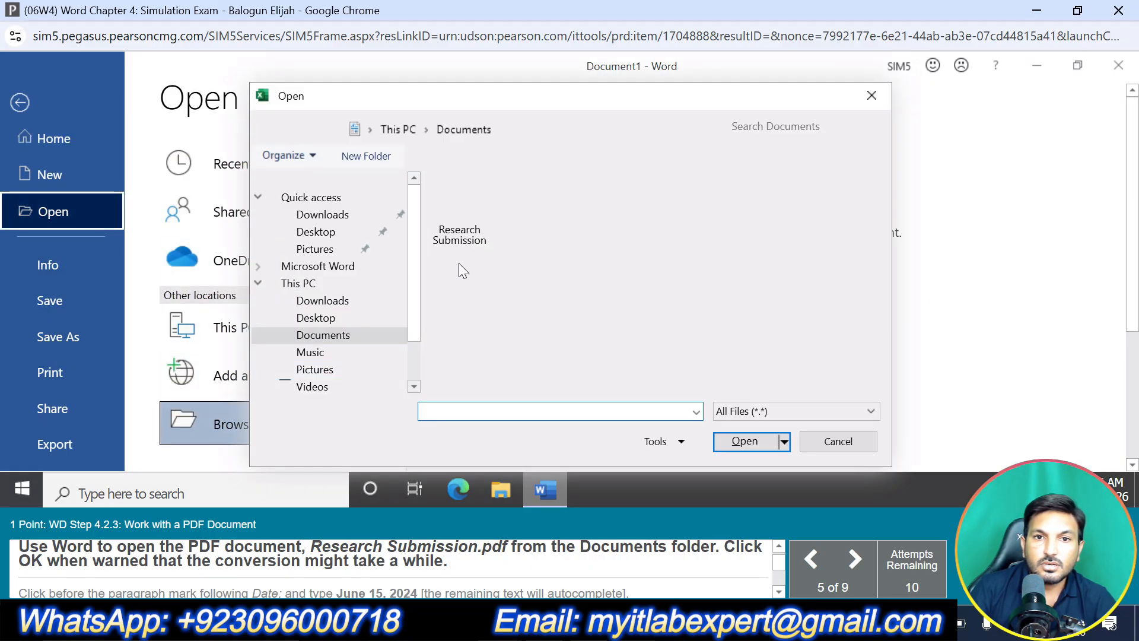
pyautogui.click(460, 237)
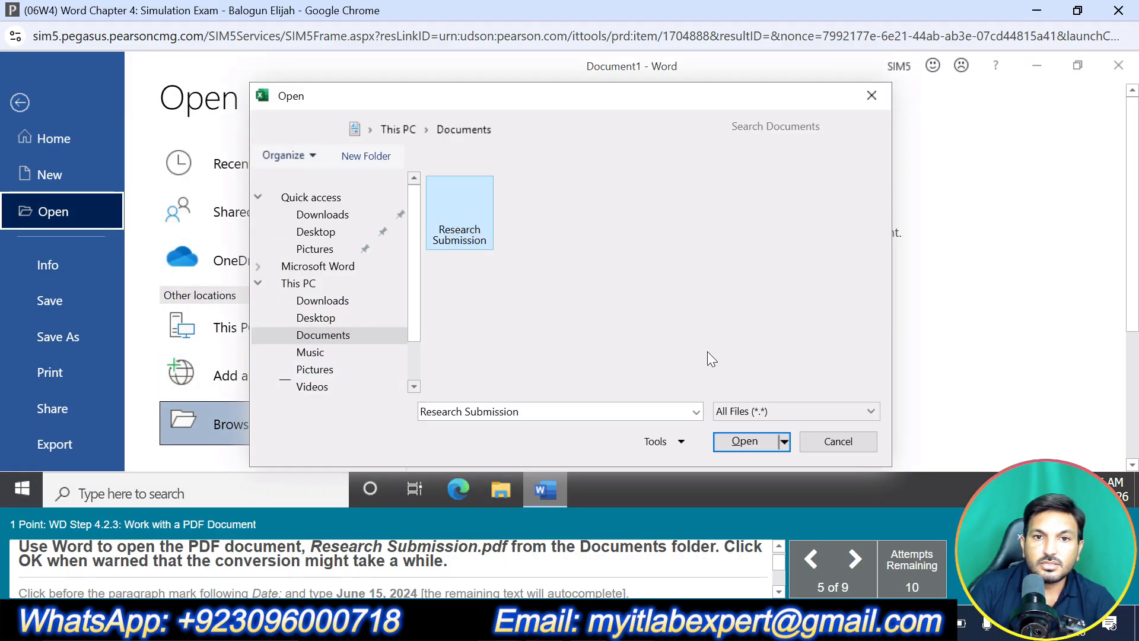
pyautogui.click(745, 440)
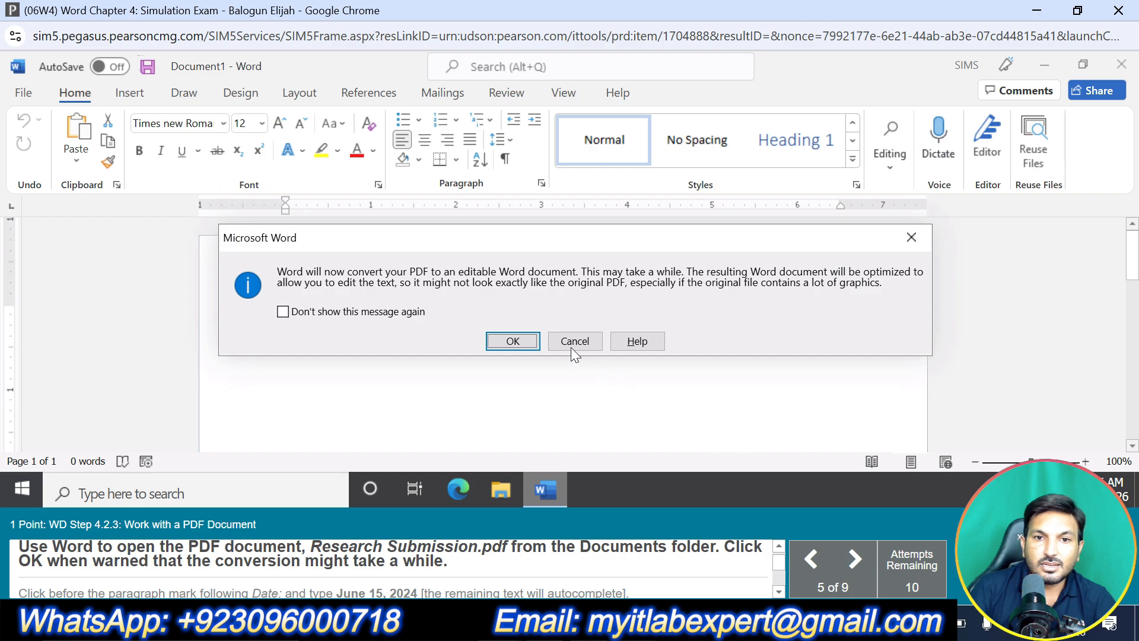
pyautogui.click(513, 341)
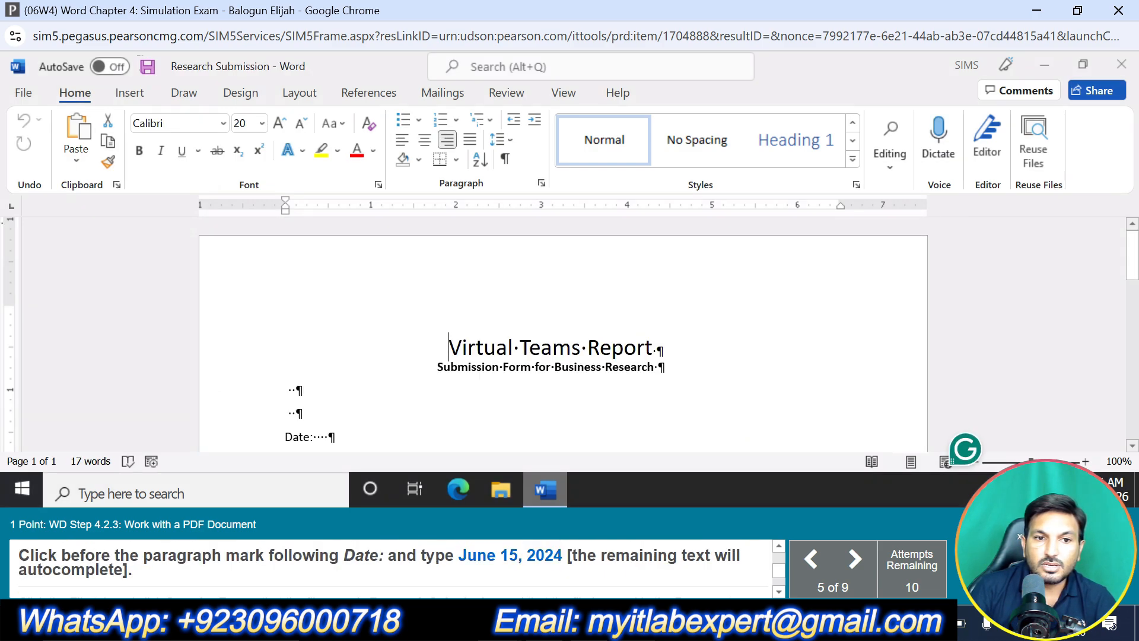
# Enter June 15, 2024 before the paragraph mark following "Date:" in the submission form
pyautogui.scroll(-1, 563, 335)
pyautogui.scroll(-3, 563, 335)
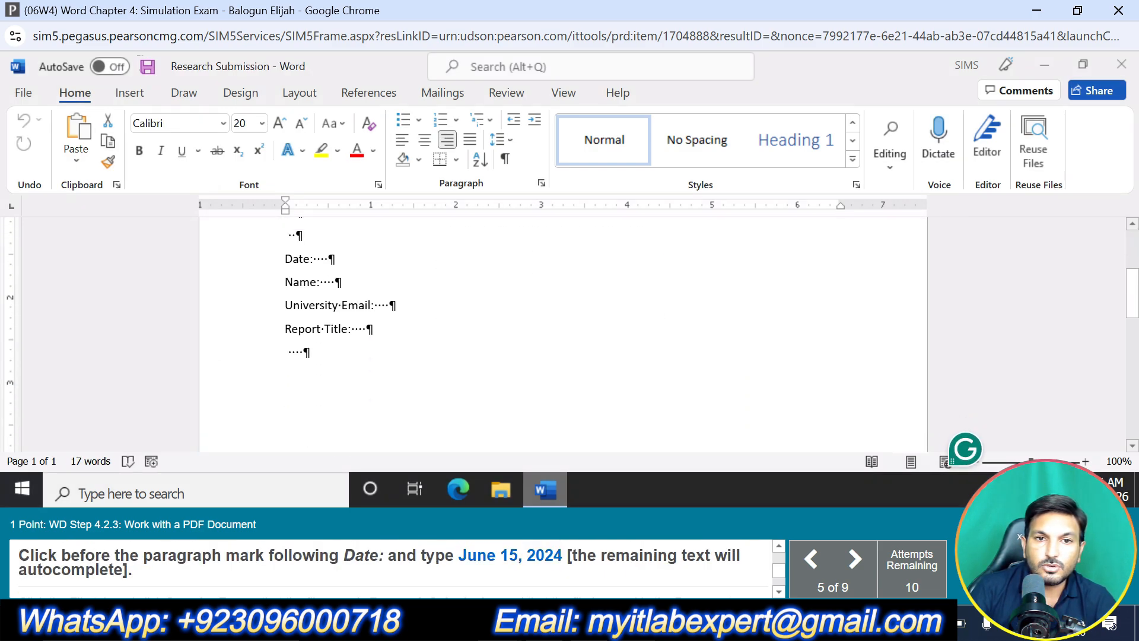
pyautogui.click(328, 259)
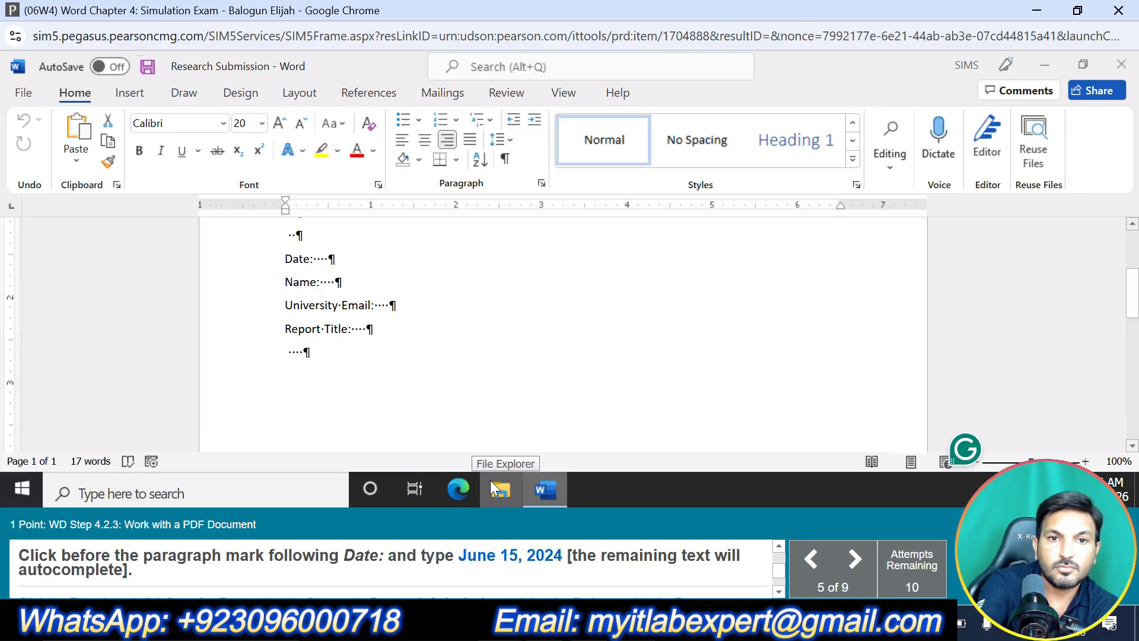
pyautogui.write('June 15')
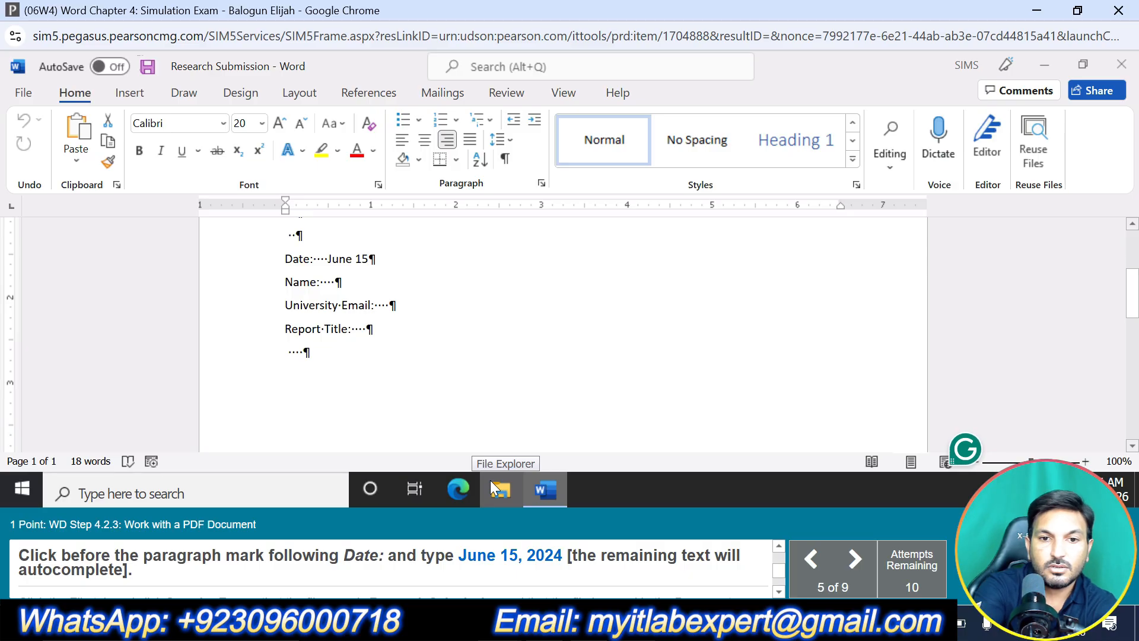
pyautogui.write(', 2024')
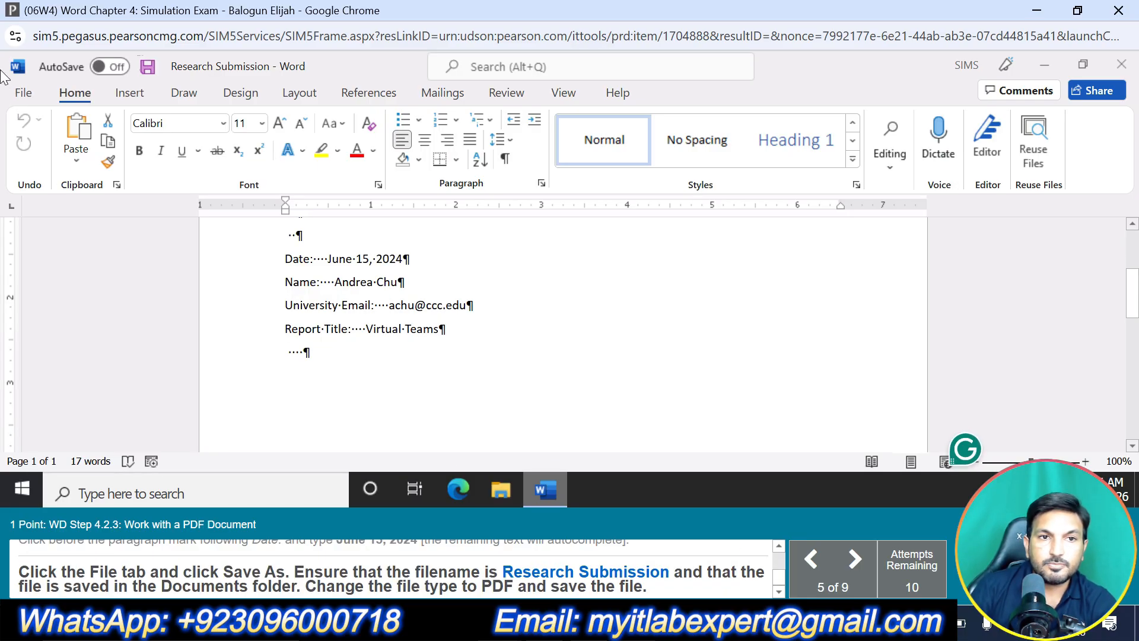
# Save the form as a PDF named Research Submission in the Documents folder
pyautogui.click(27, 95)
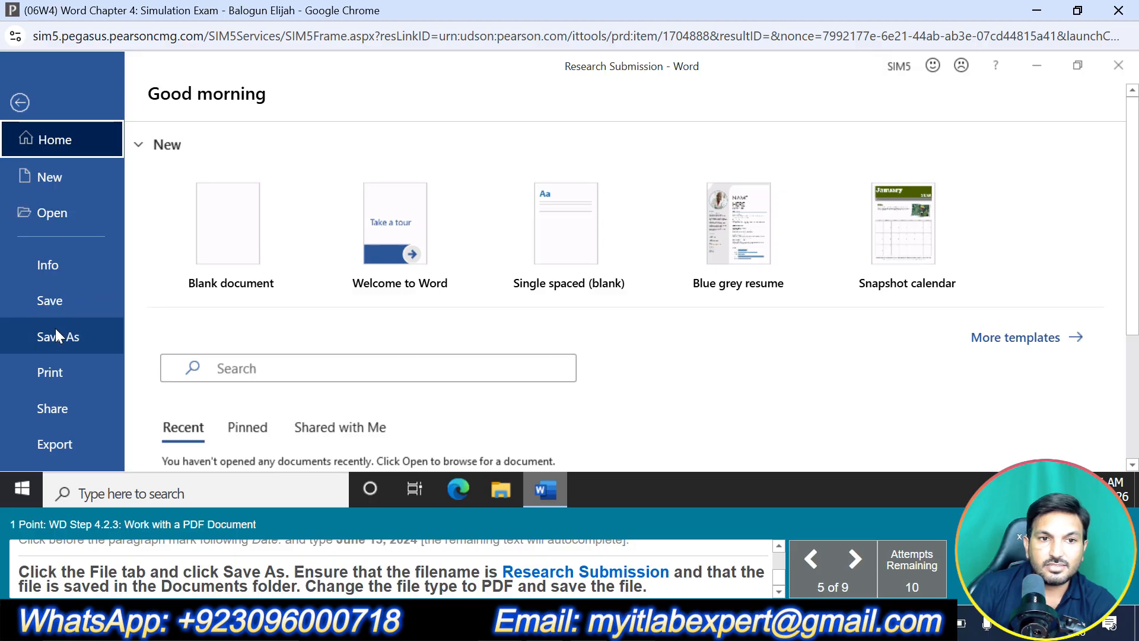
pyautogui.click(70, 334)
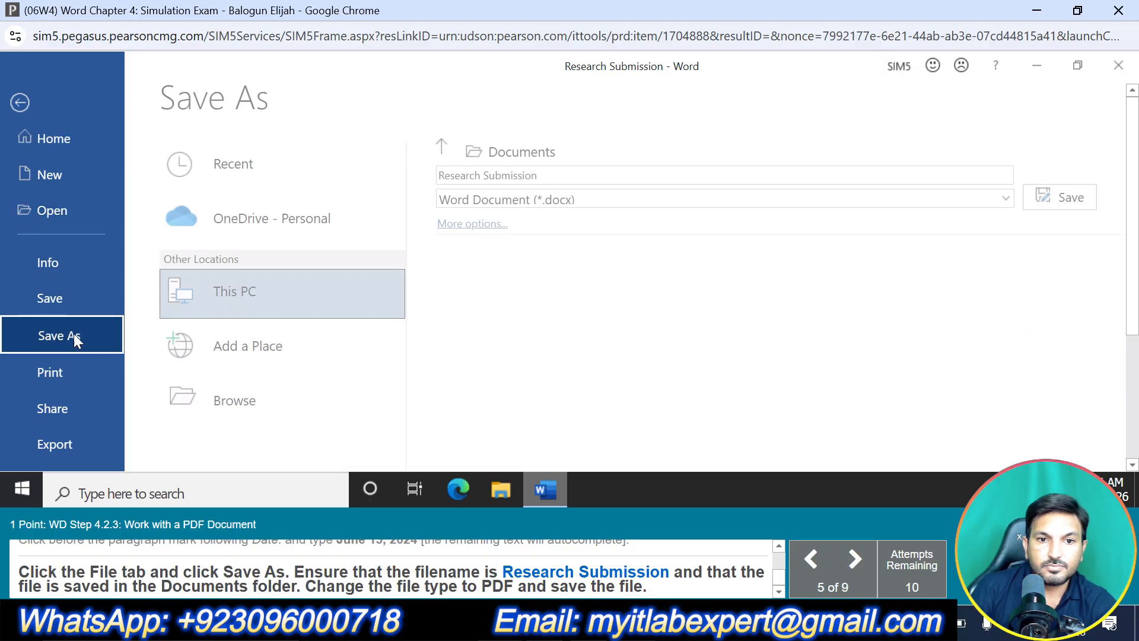
pyautogui.click(302, 396)
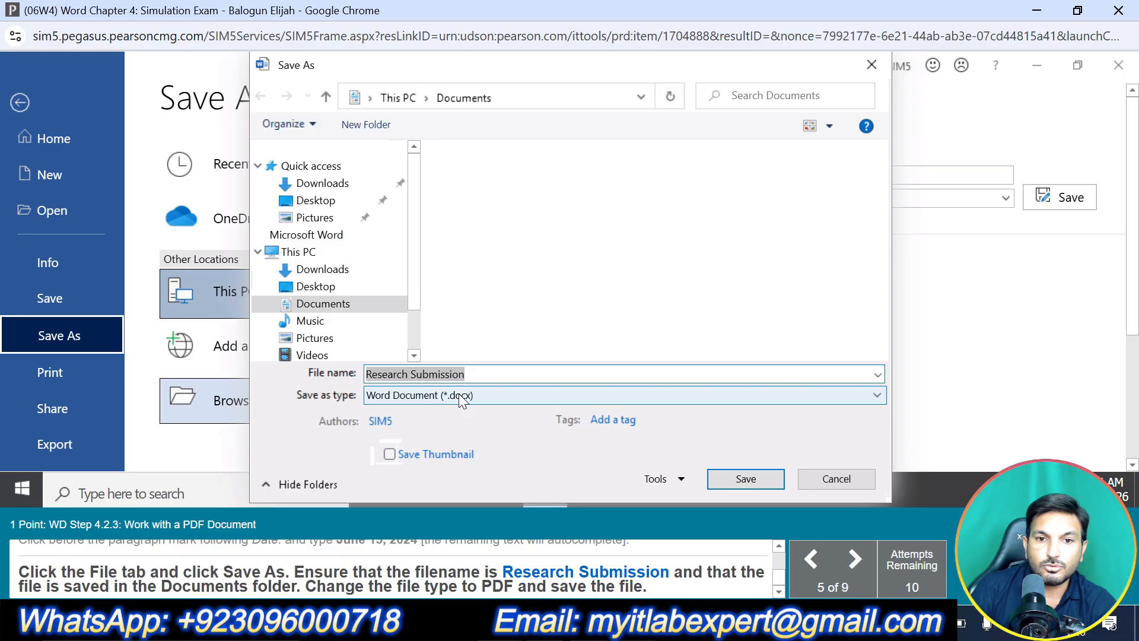
pyautogui.click(461, 396)
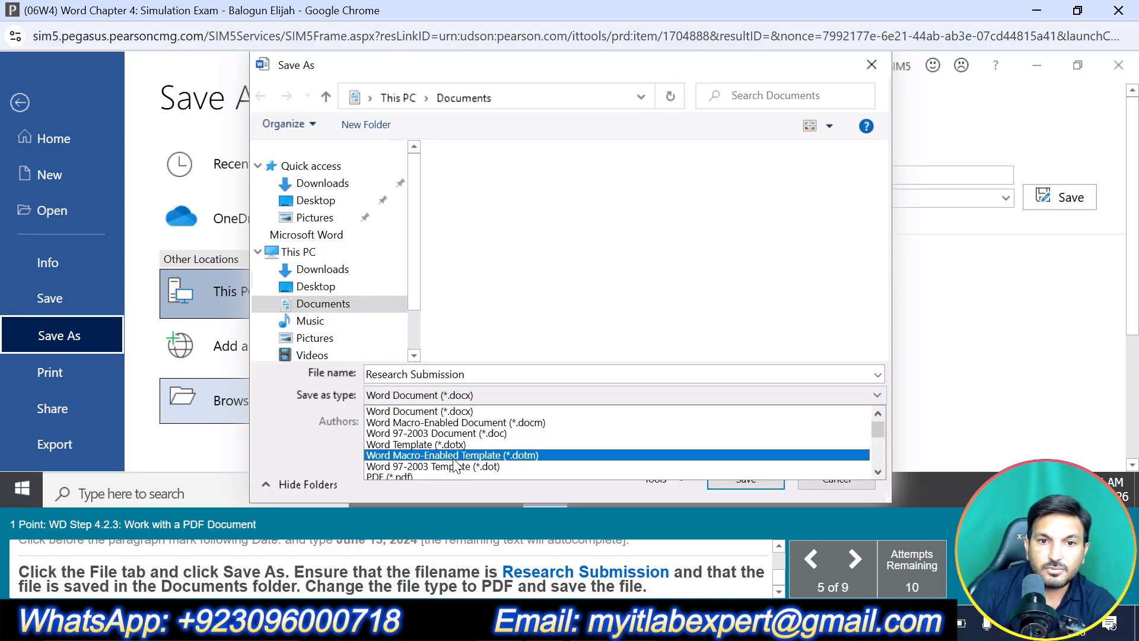
pyautogui.click(449, 477)
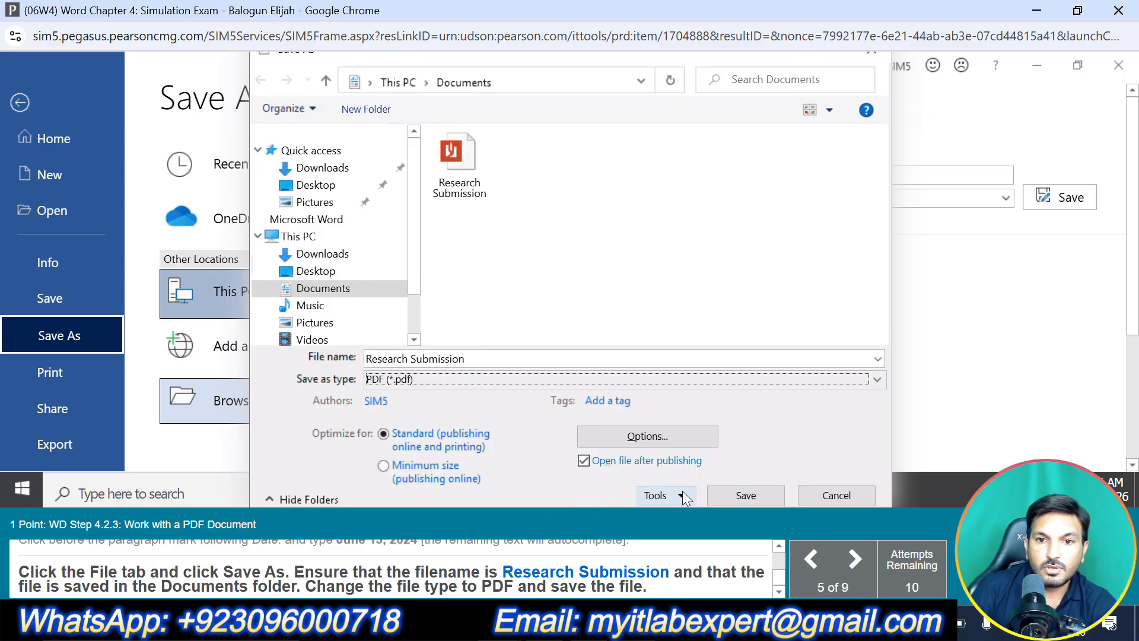
pyautogui.click(725, 495)
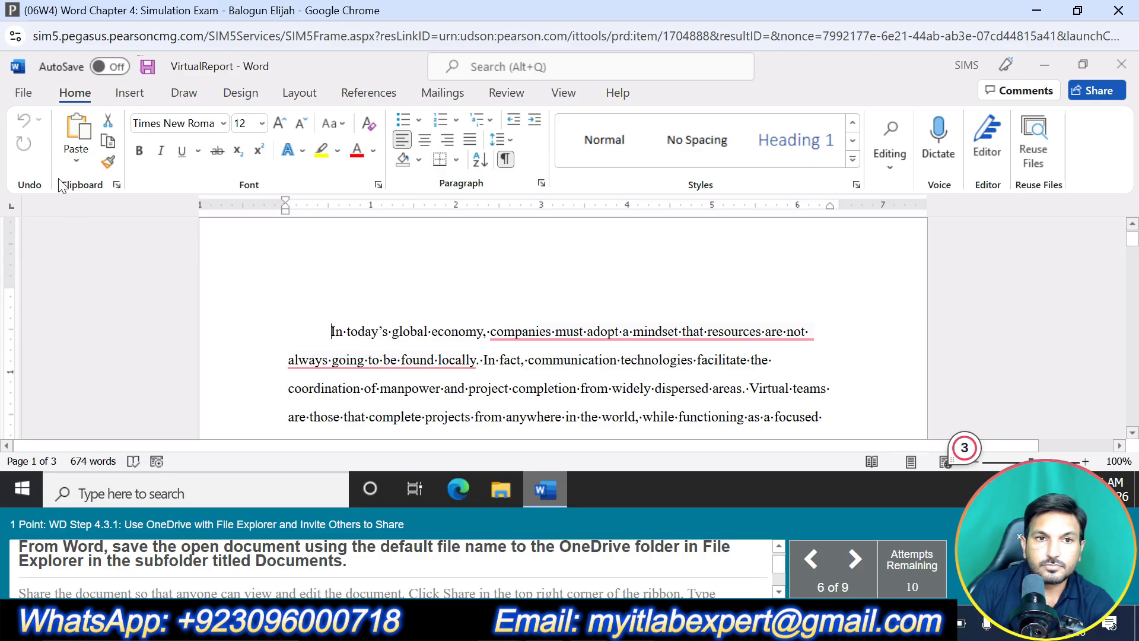
pyautogui.click(27, 96)
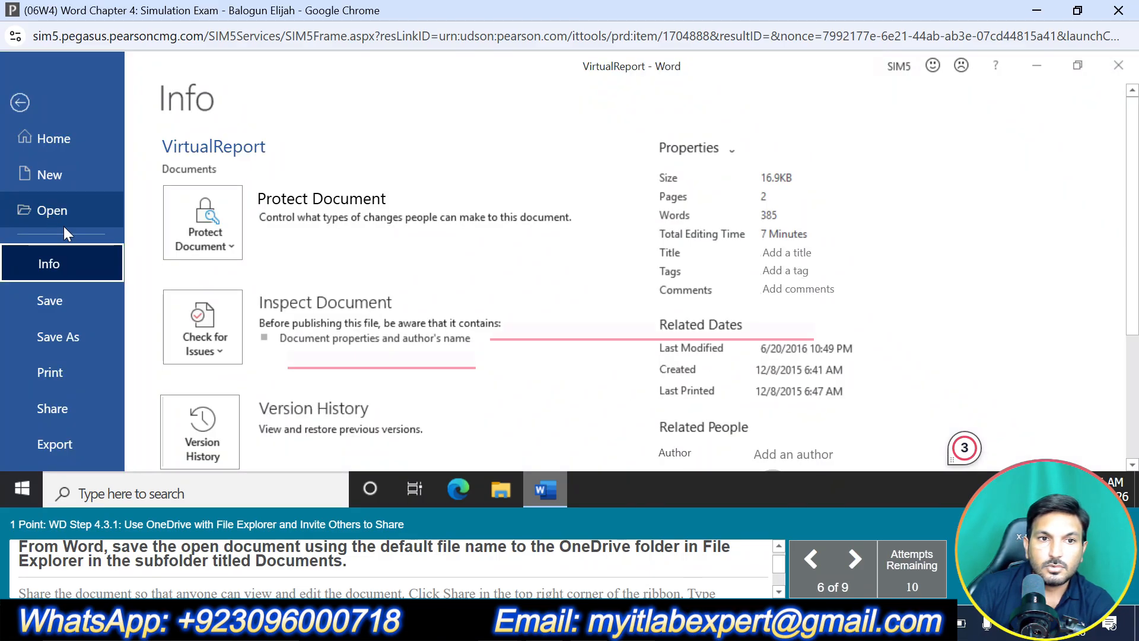
pyautogui.click(64, 215)
pyautogui.click(287, 423)
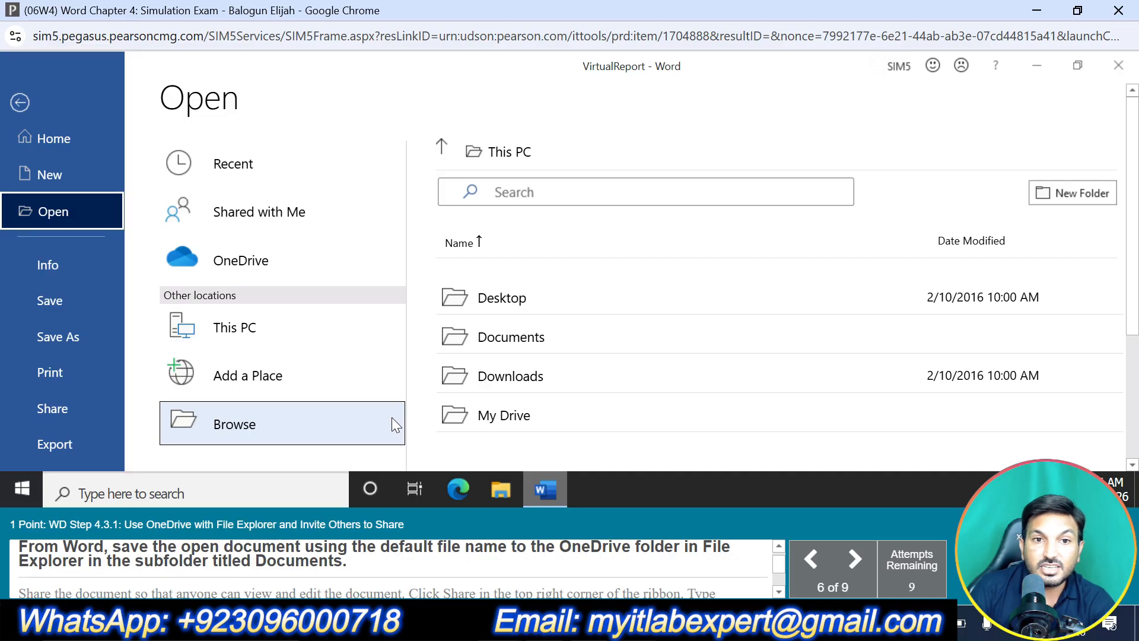
pyautogui.click(84, 295)
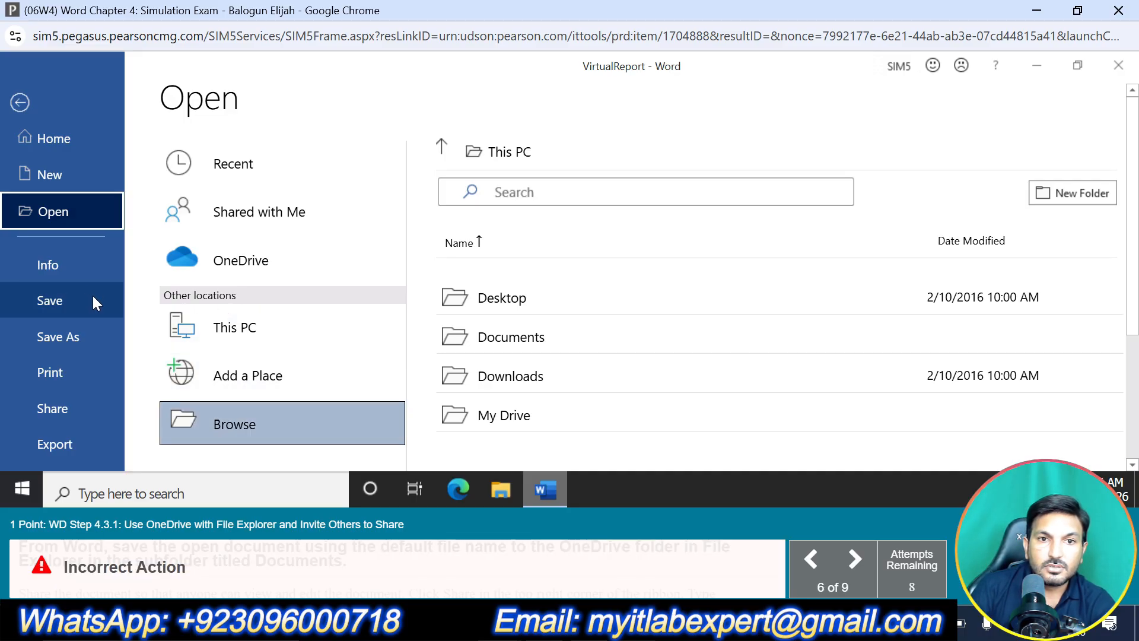
pyautogui.click(28, 100)
# Save the document under its default name VirtualReport in the Documents subfolder of OneDrive - Personal
pyautogui.click(20, 90)
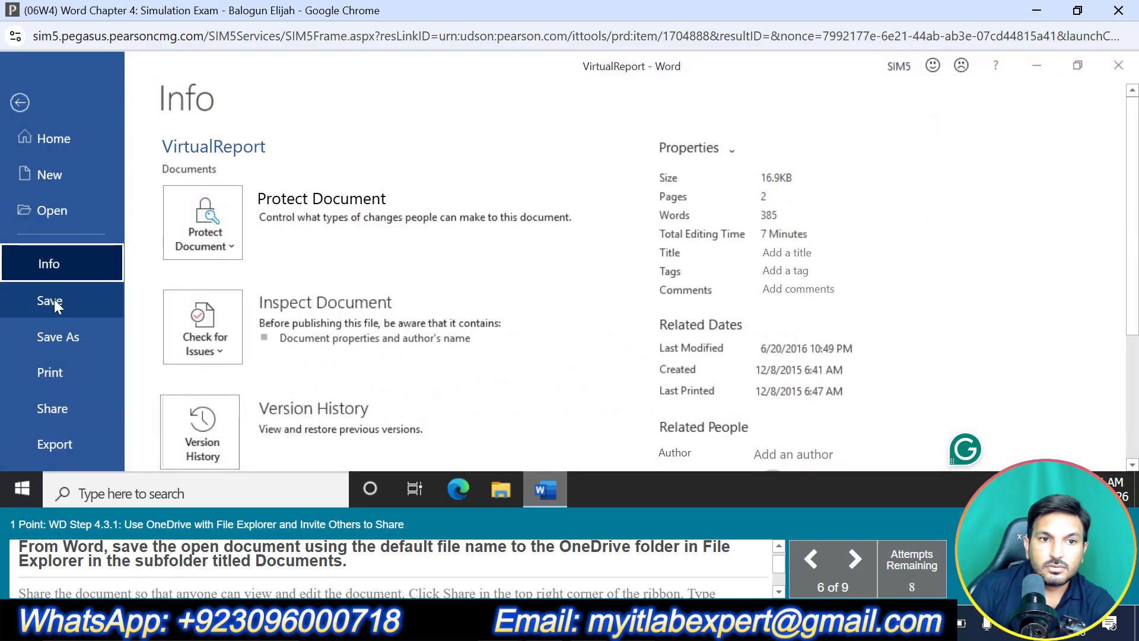
pyautogui.click(54, 299)
pyautogui.click(78, 338)
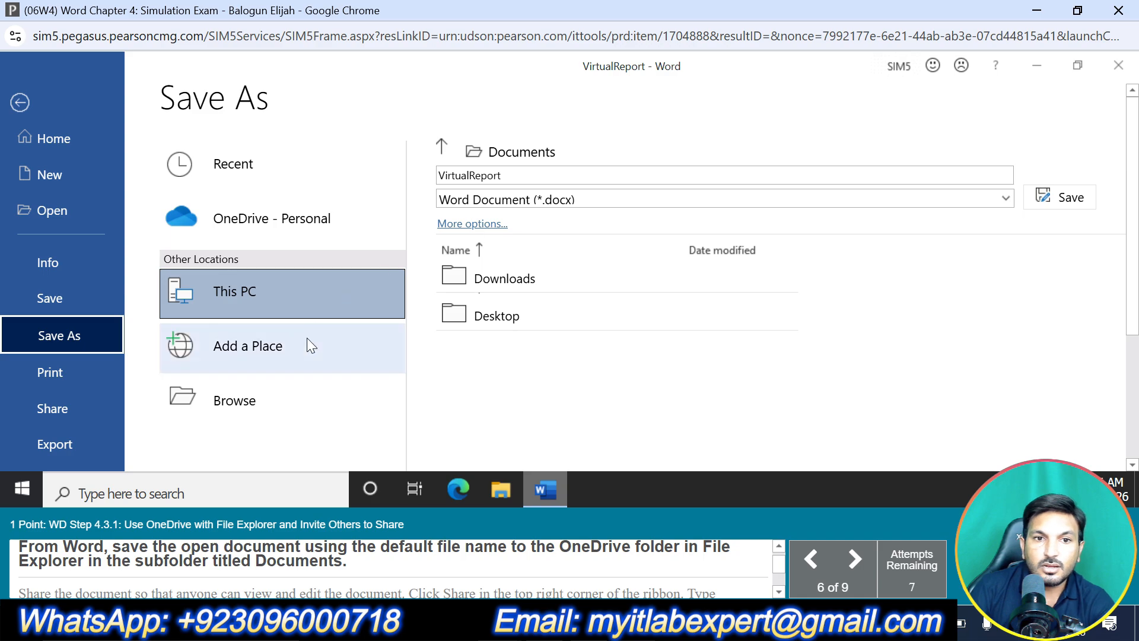
pyautogui.click(256, 232)
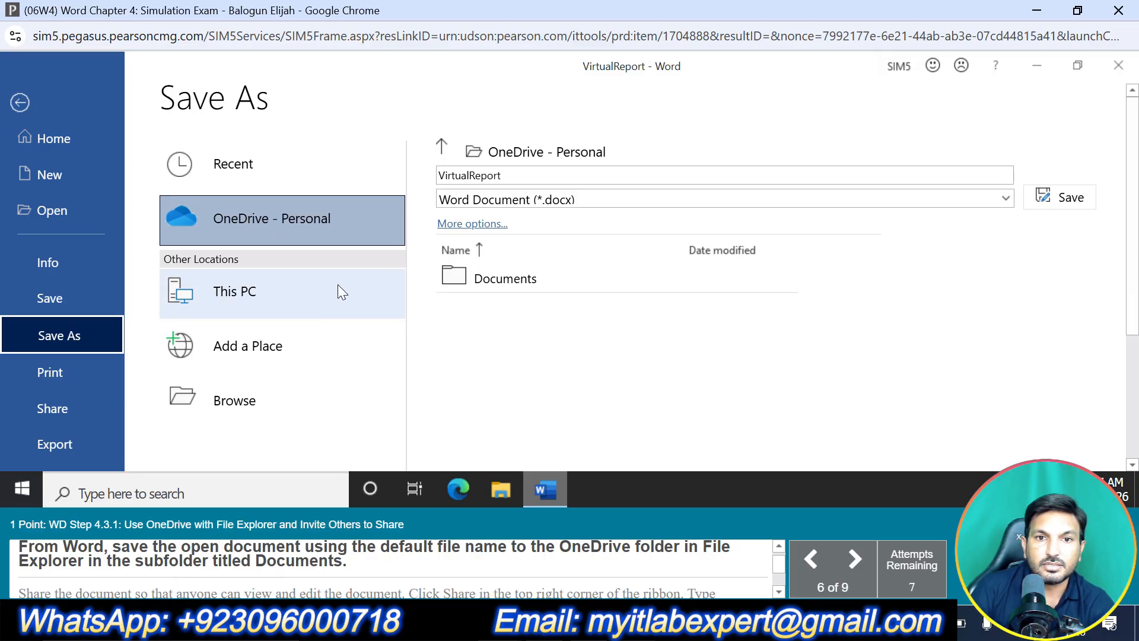
pyautogui.click(484, 284)
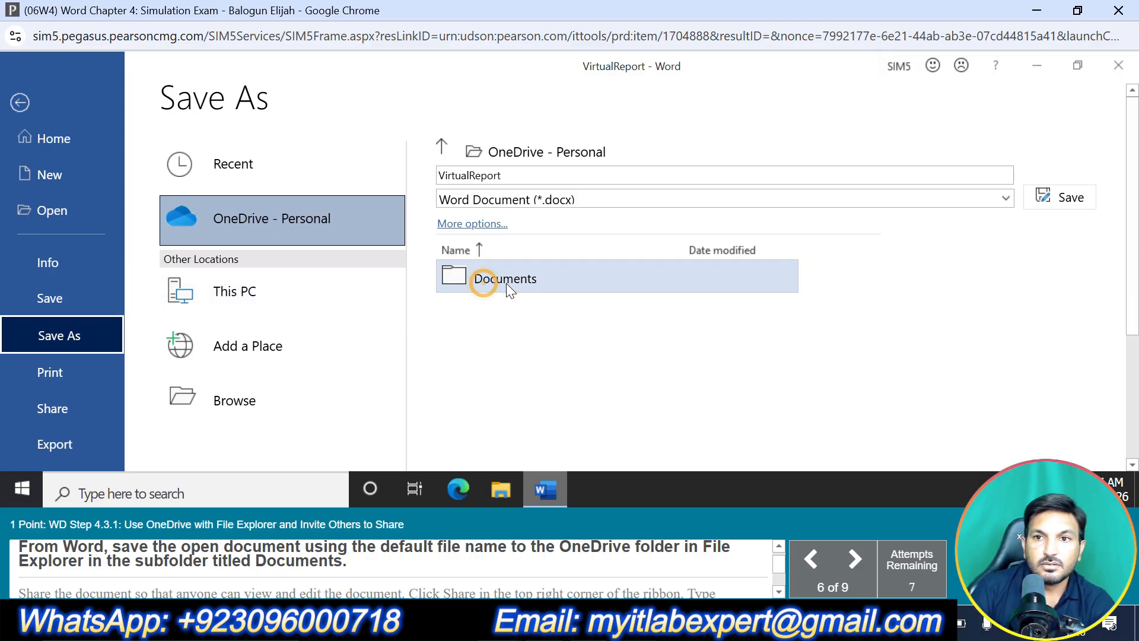
pyautogui.click(1063, 204)
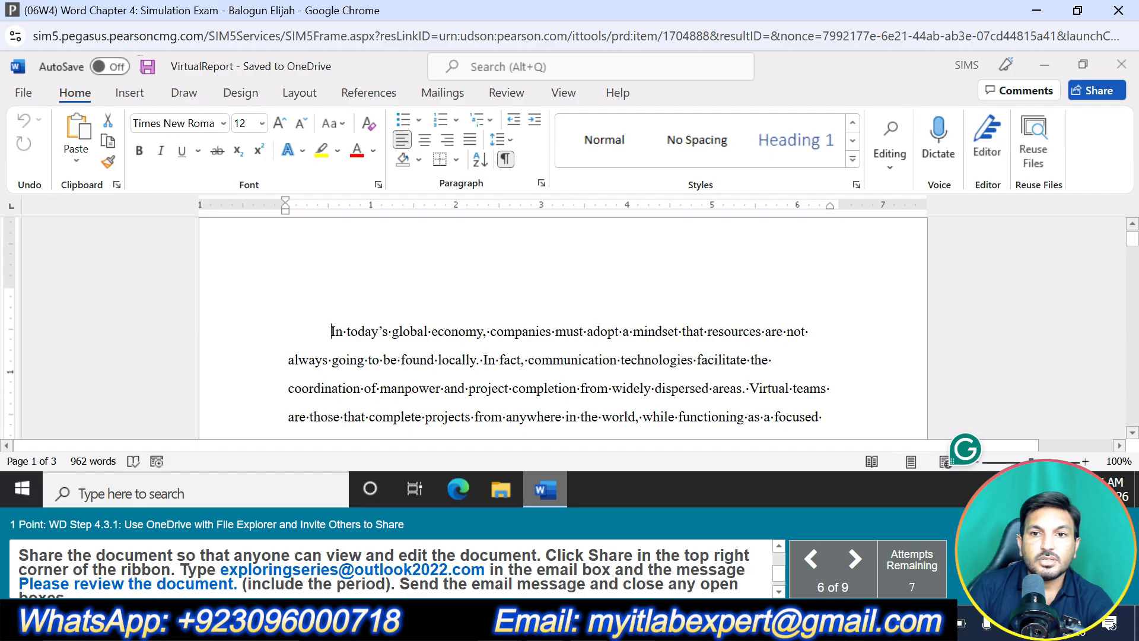
# Start sharing the VirtualReport document and enter the recipient's e-mail address for the link
pyautogui.click(1086, 91)
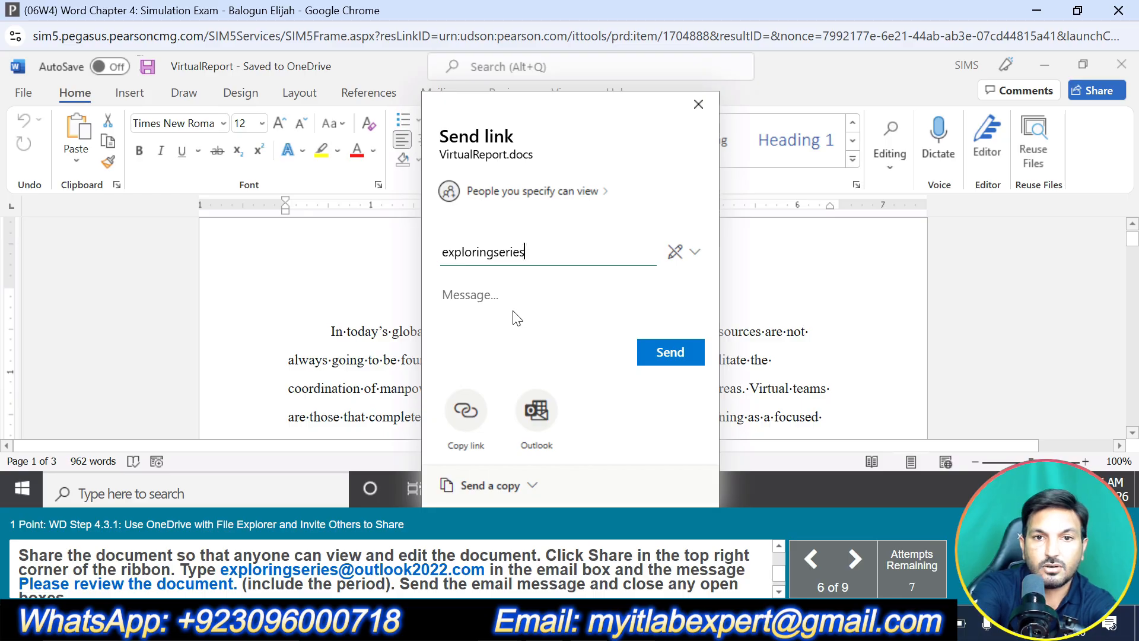
pyautogui.write('@outloo')
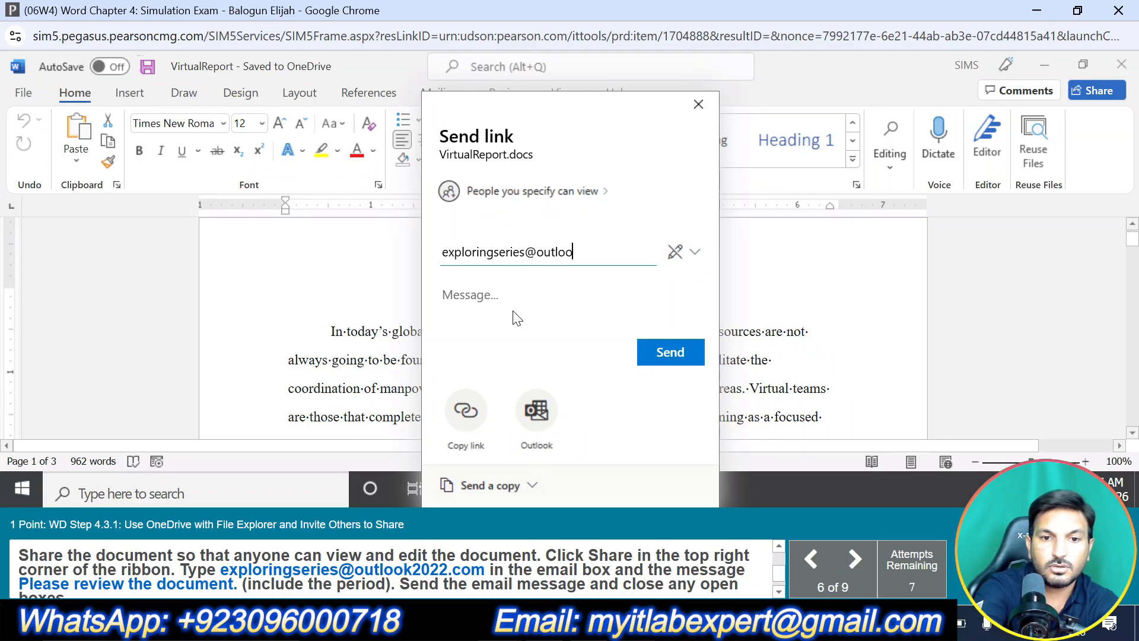
pyautogui.write('k2022.com')
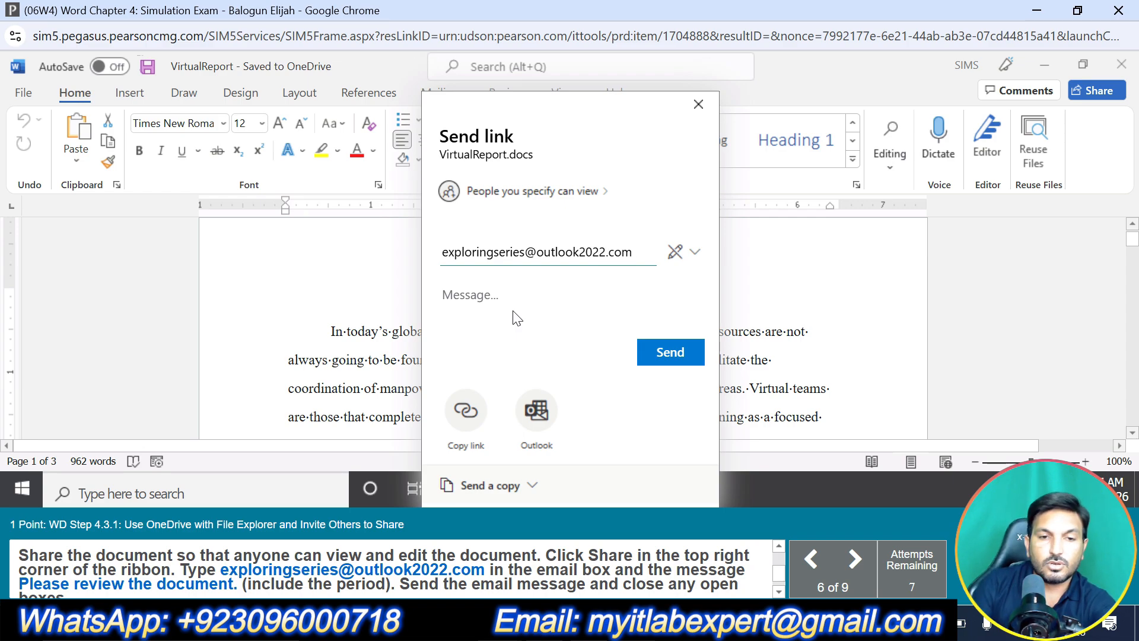
# Add the message "Please review the document." to the sharing link, send it and close the confirmation
pyautogui.click(469, 295)
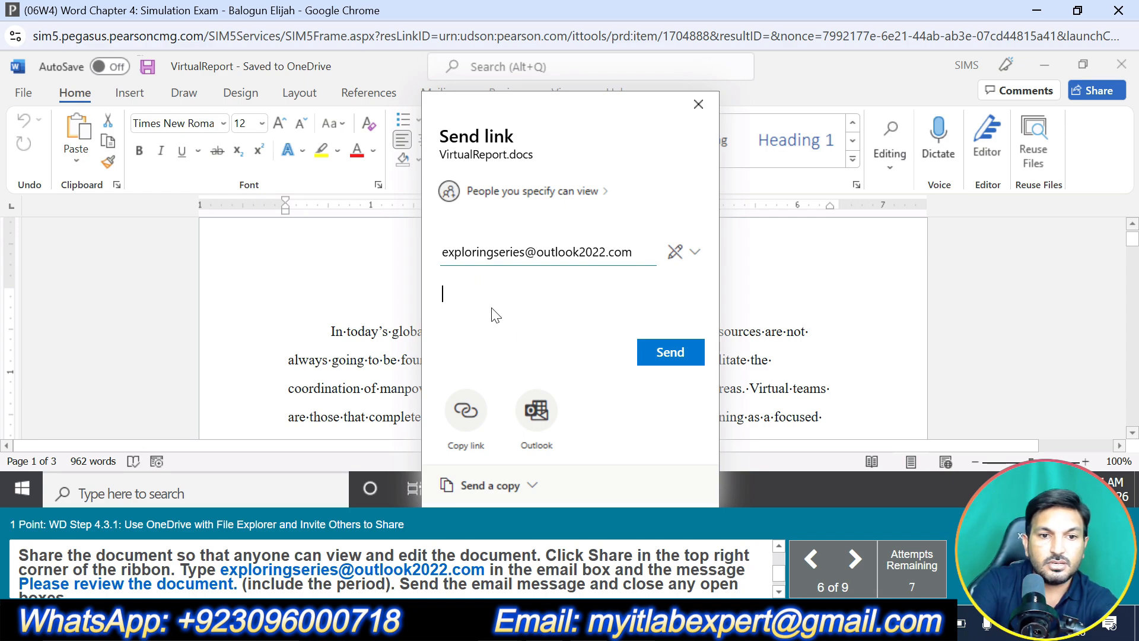
pyautogui.write('Please')
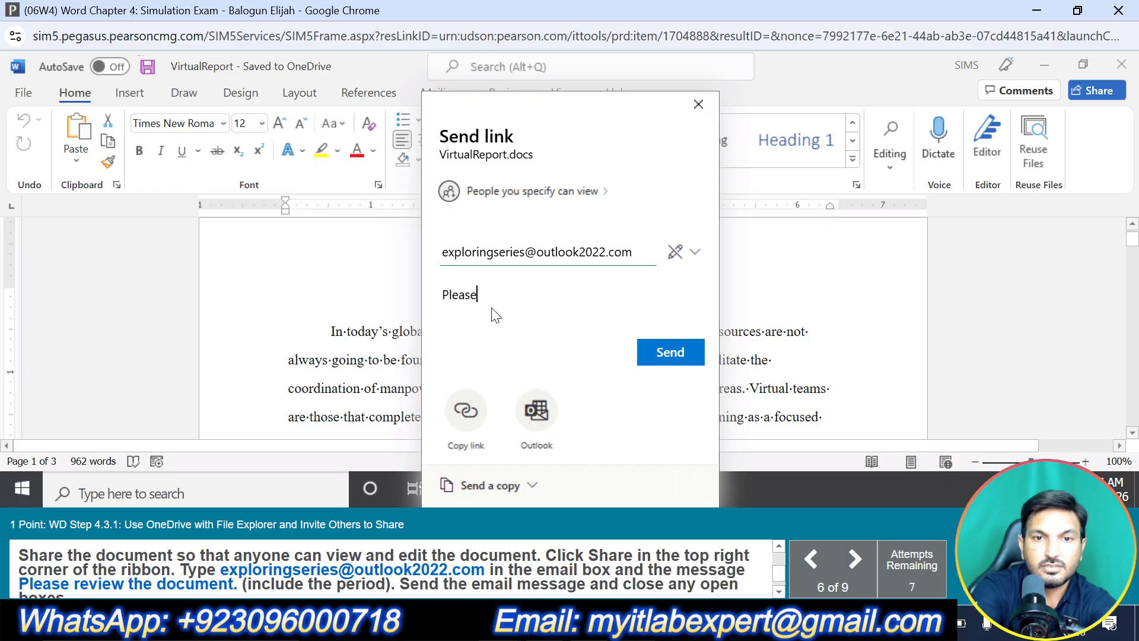
pyautogui.write(' review t')
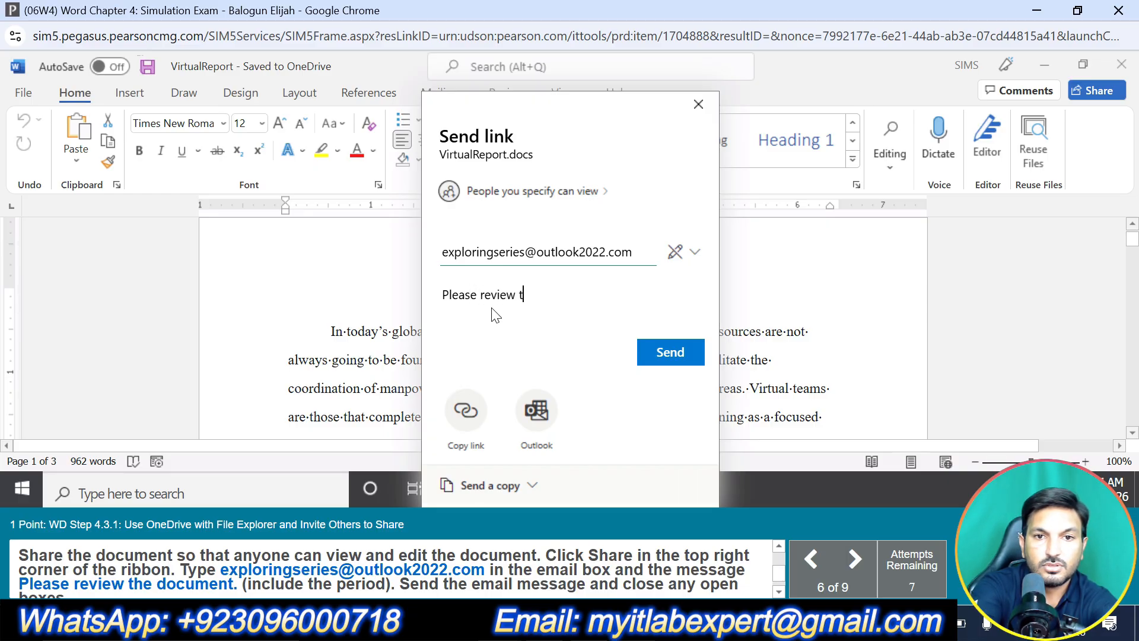
pyautogui.write('he document')
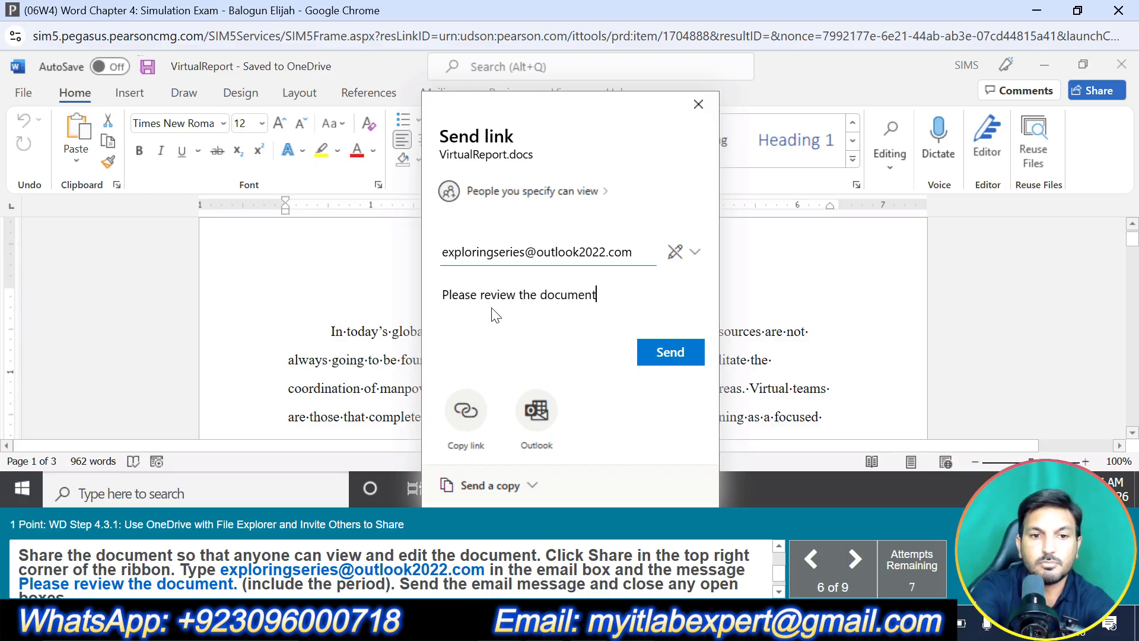
pyautogui.write('.')
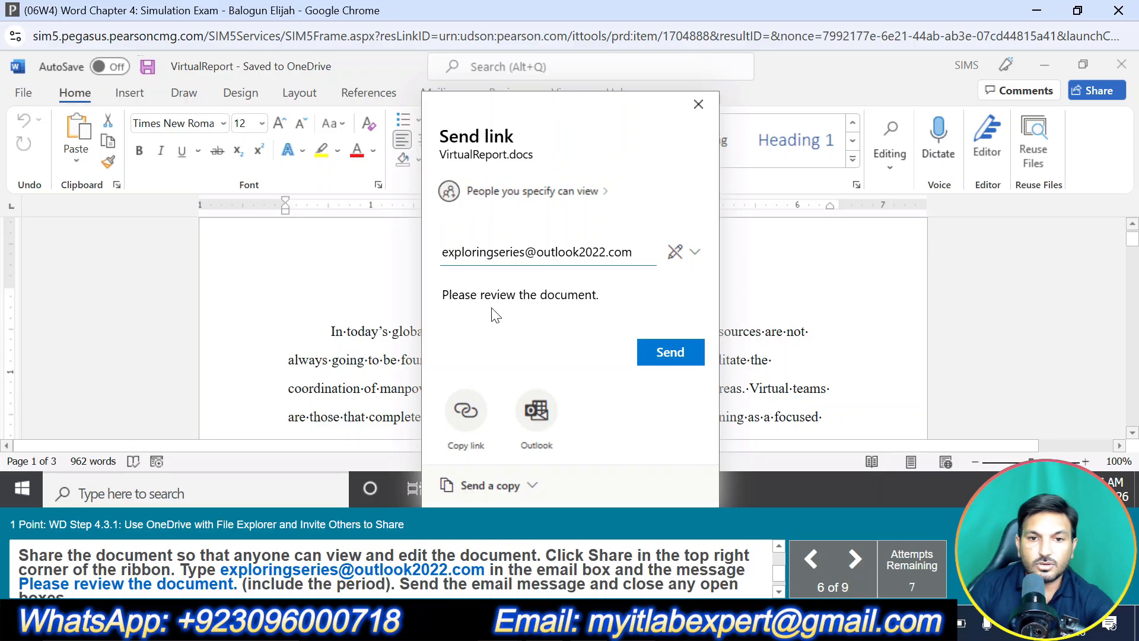
pyautogui.click(674, 355)
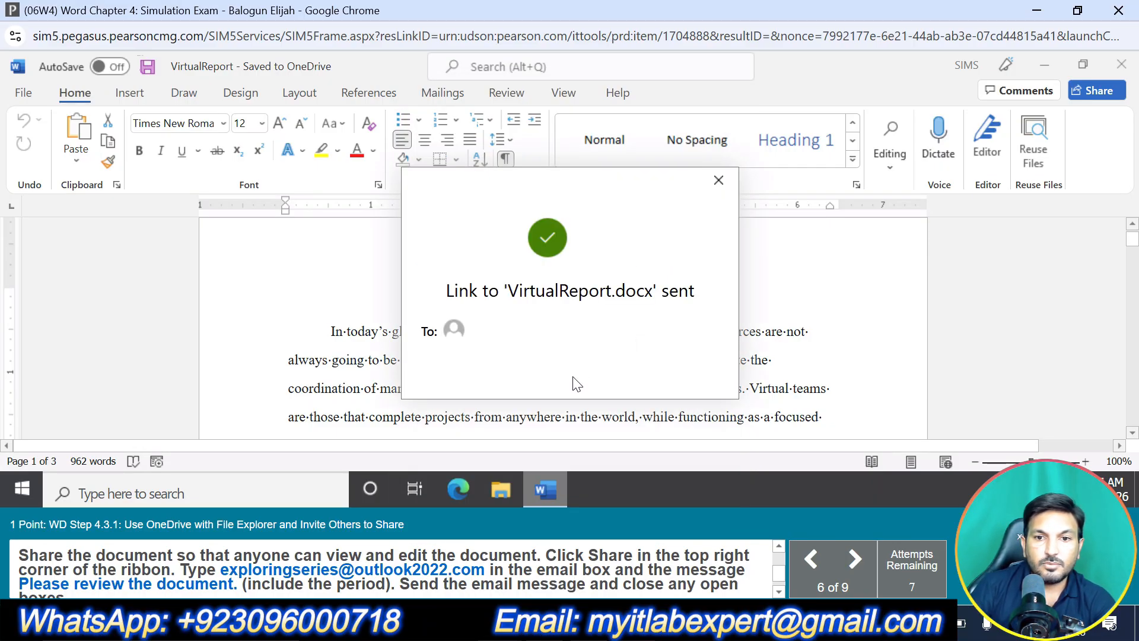
pyautogui.click(718, 180)
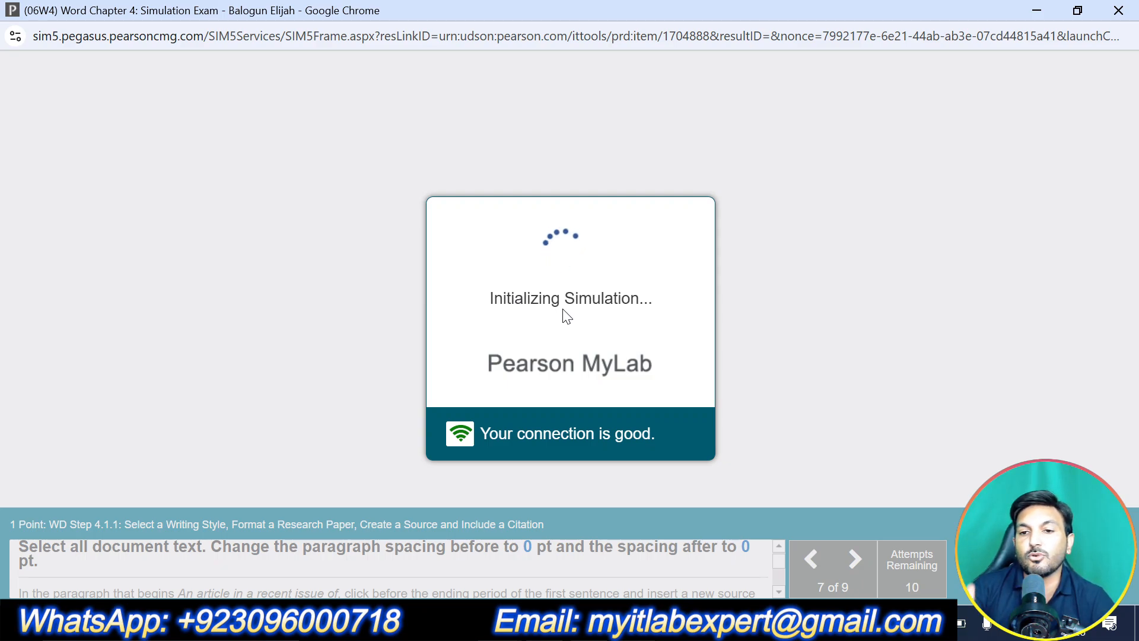
# Set the paragraph spacing before and after to 0 pt for all of the document text
pyautogui.hotkey('ctrl', 'a')
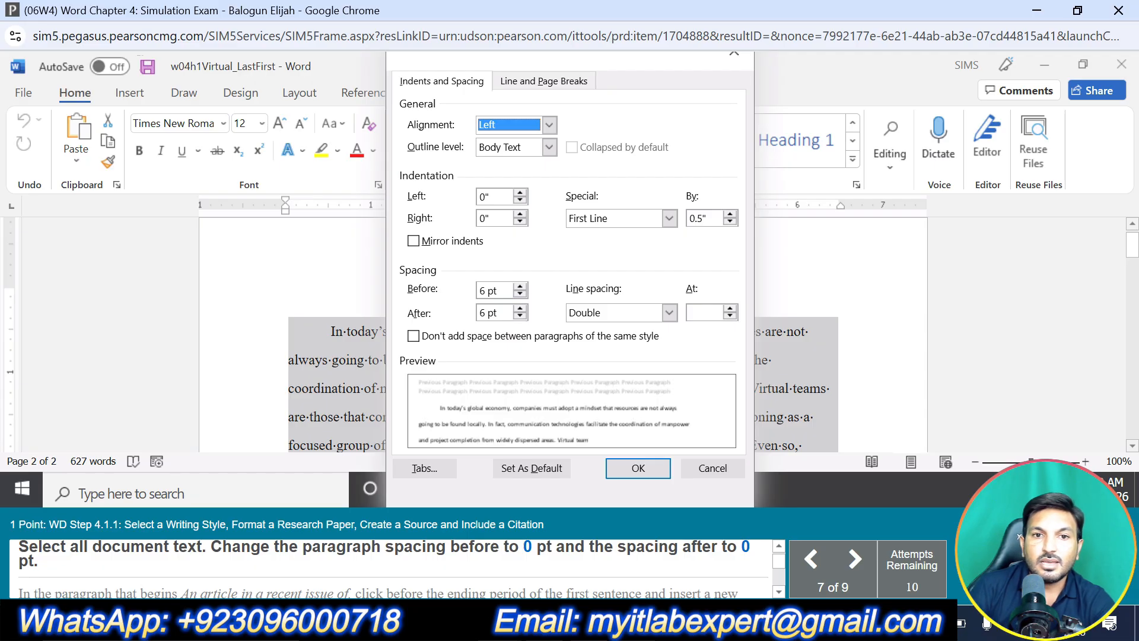
pyautogui.click(519, 308)
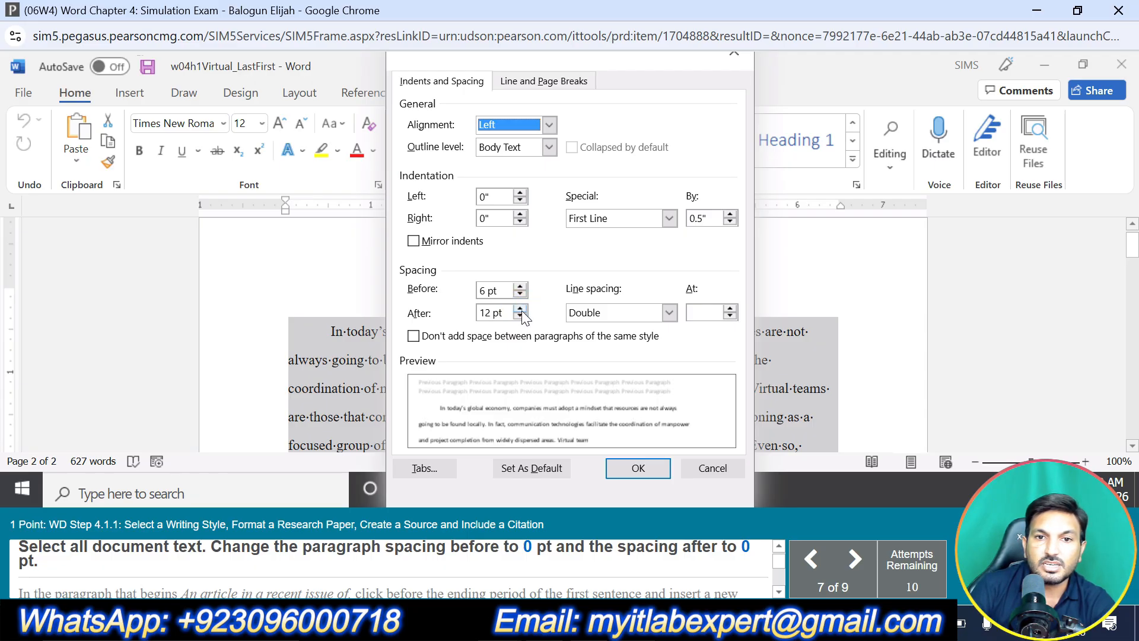
pyautogui.click(521, 315)
pyautogui.click(520, 316)
pyautogui.click(520, 289)
pyautogui.click(520, 288)
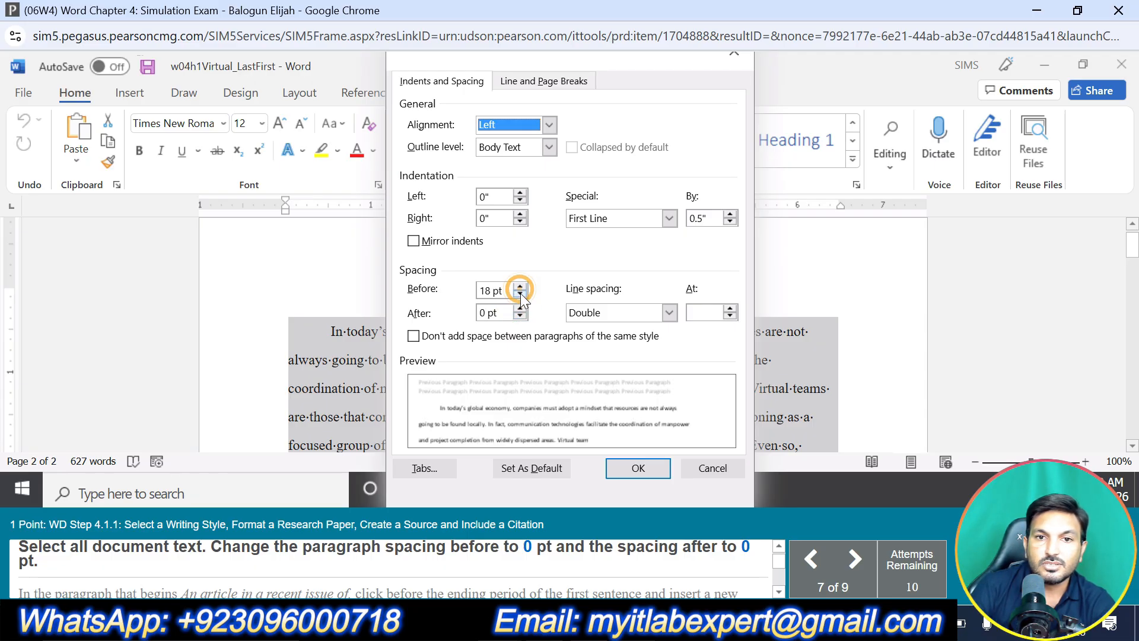
pyautogui.click(519, 294)
pyautogui.click(519, 295)
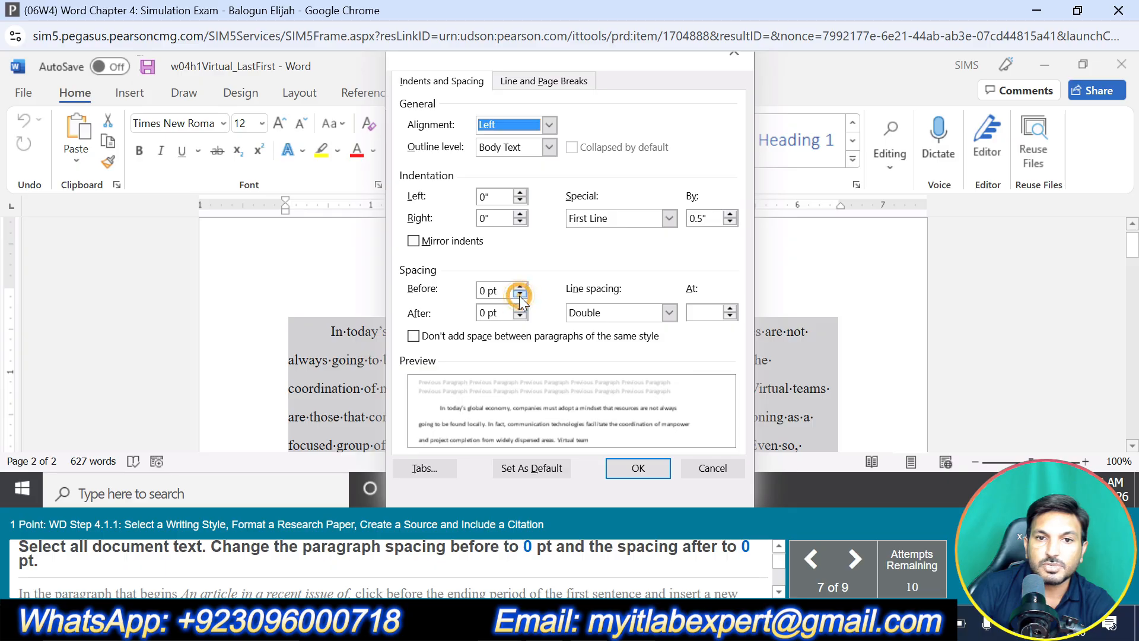
pyautogui.click(628, 467)
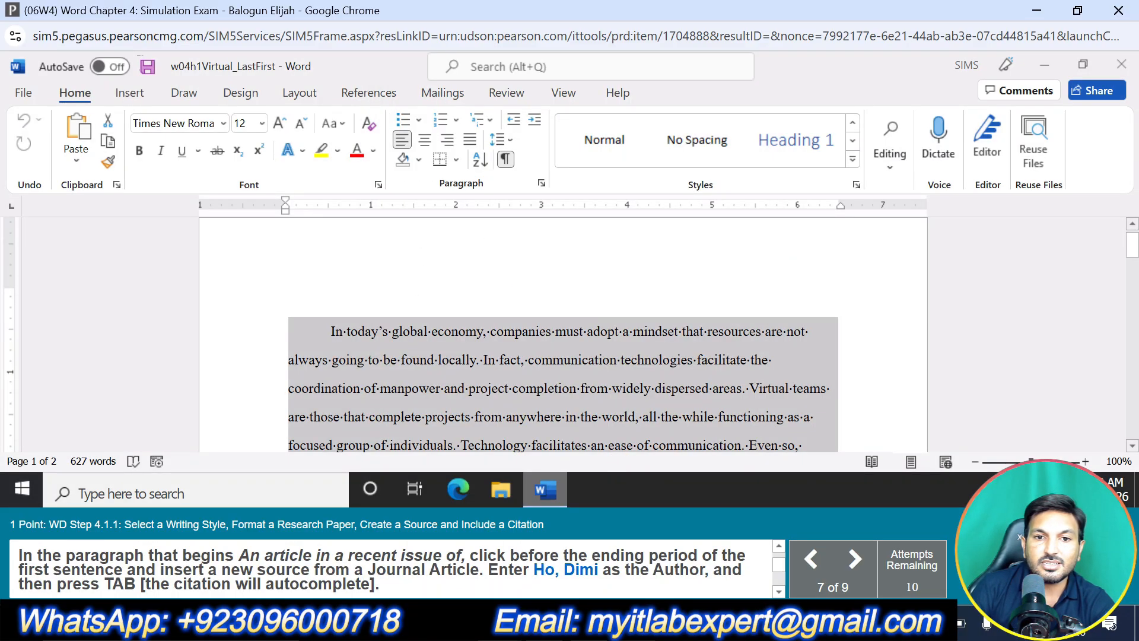
# Start a new citation source before the ending period of the first sentence in the paragraph beginning "An article in a recent issue of"
pyautogui.scroll(-5, 564, 332)
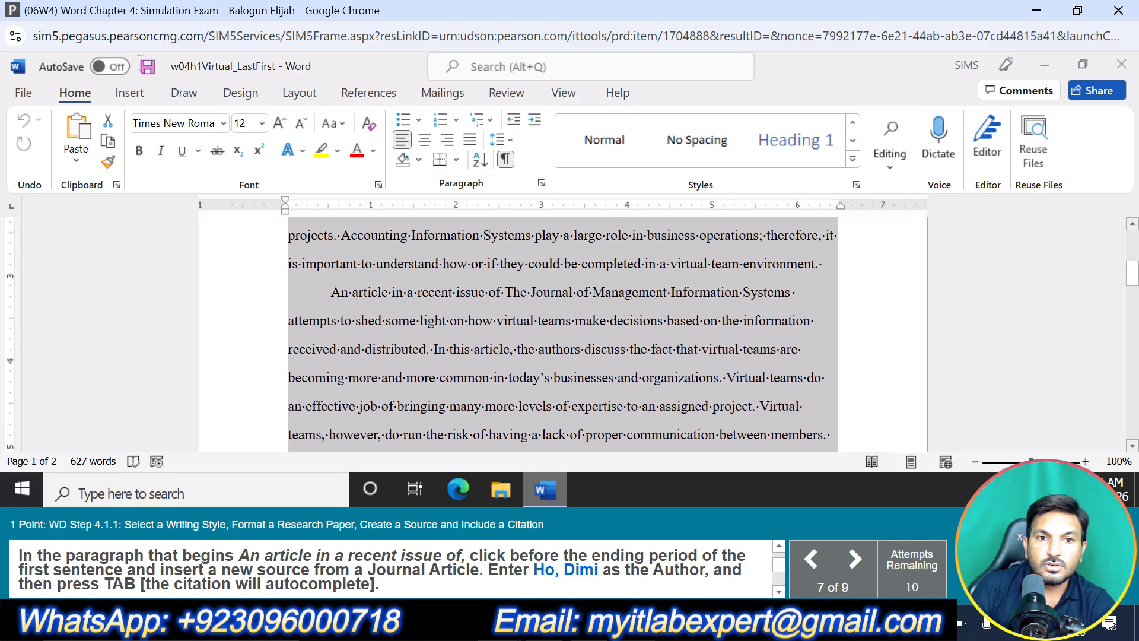
pyautogui.click(407, 293)
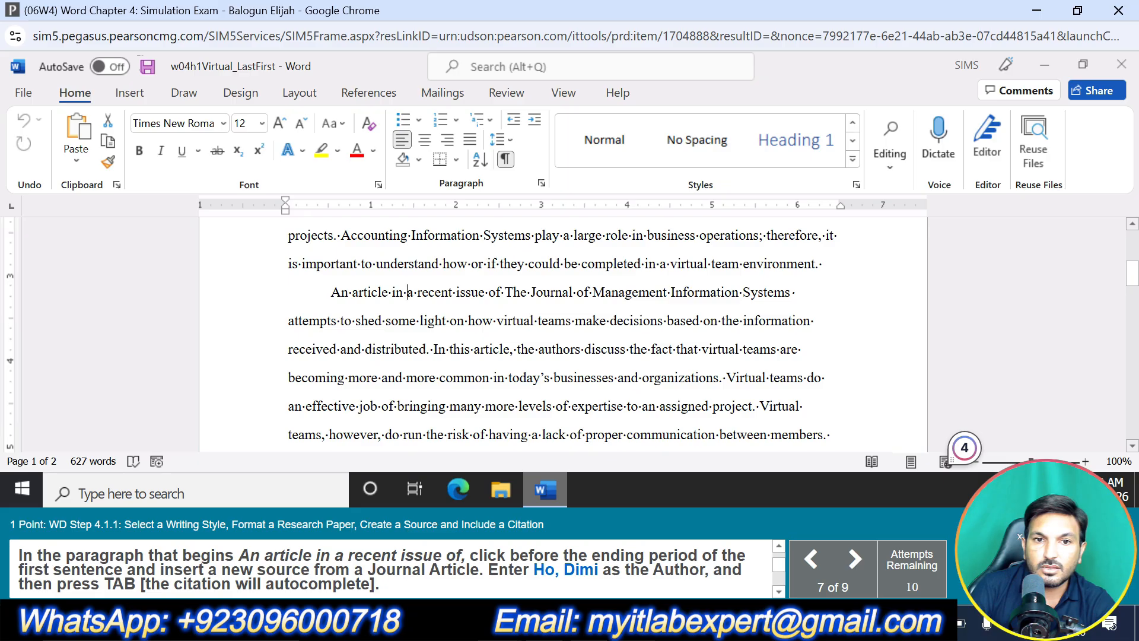
pyautogui.click(429, 349)
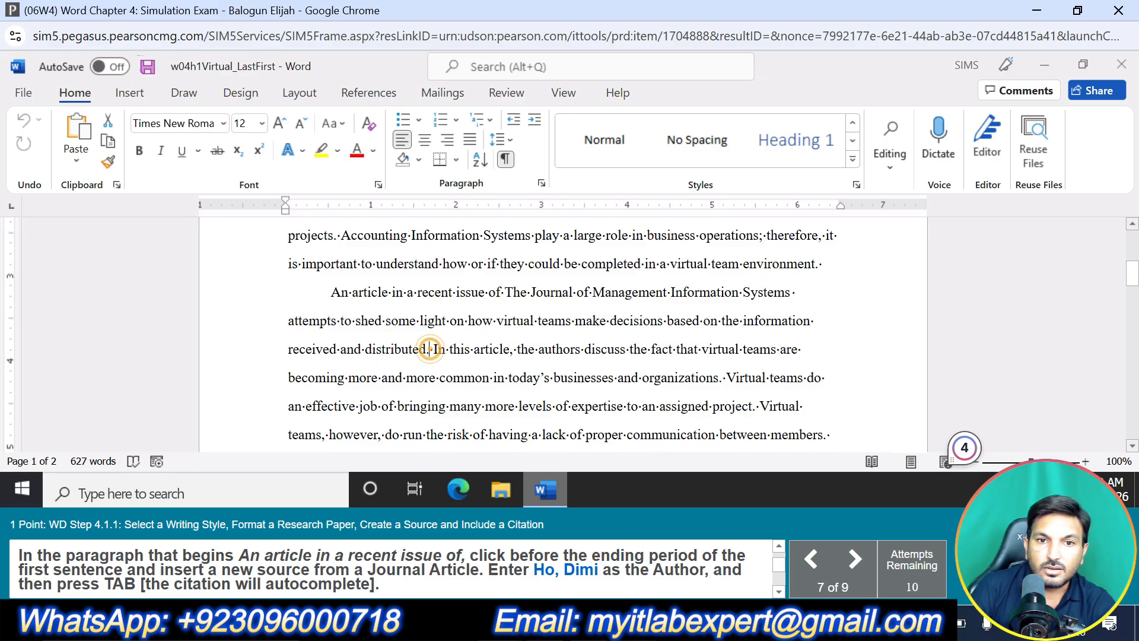
pyautogui.click(426, 349)
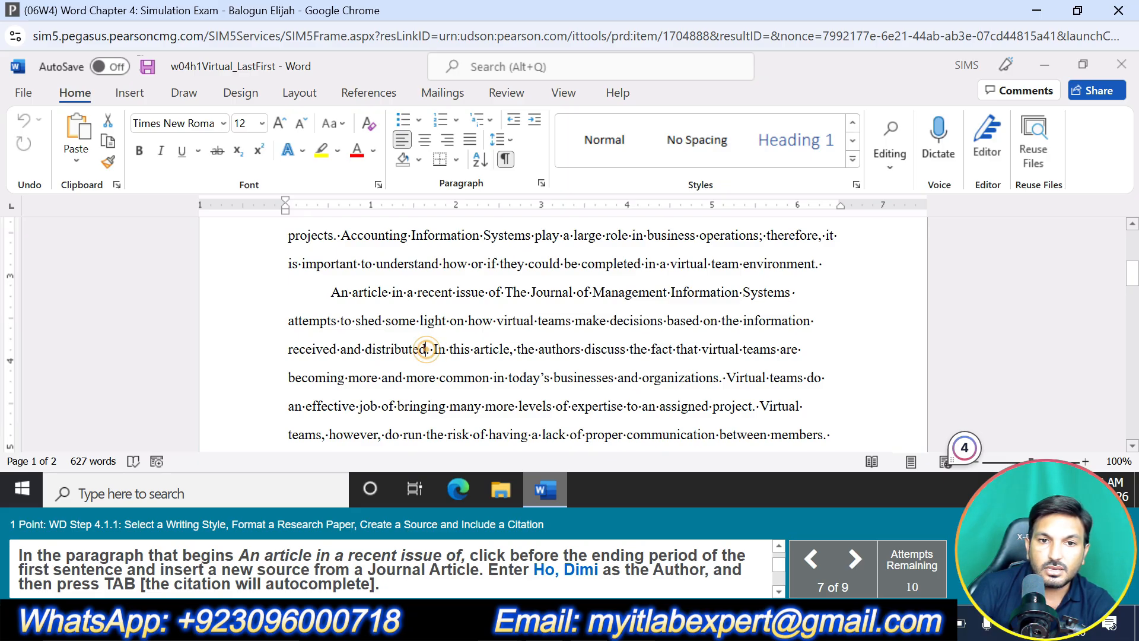
pyautogui.click(368, 93)
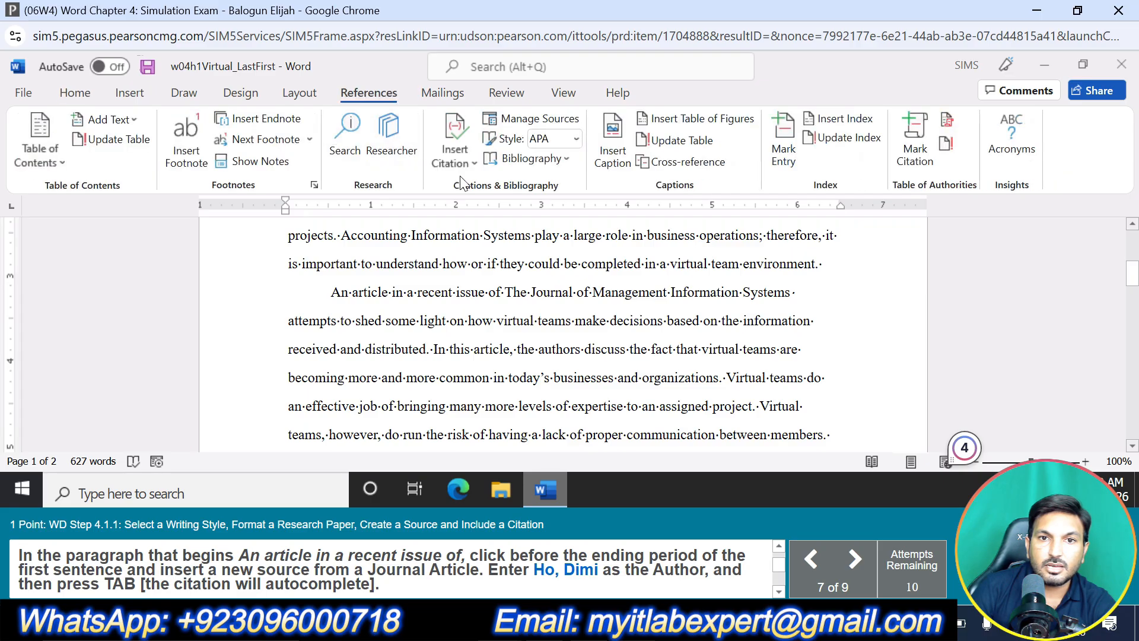
pyautogui.click(454, 151)
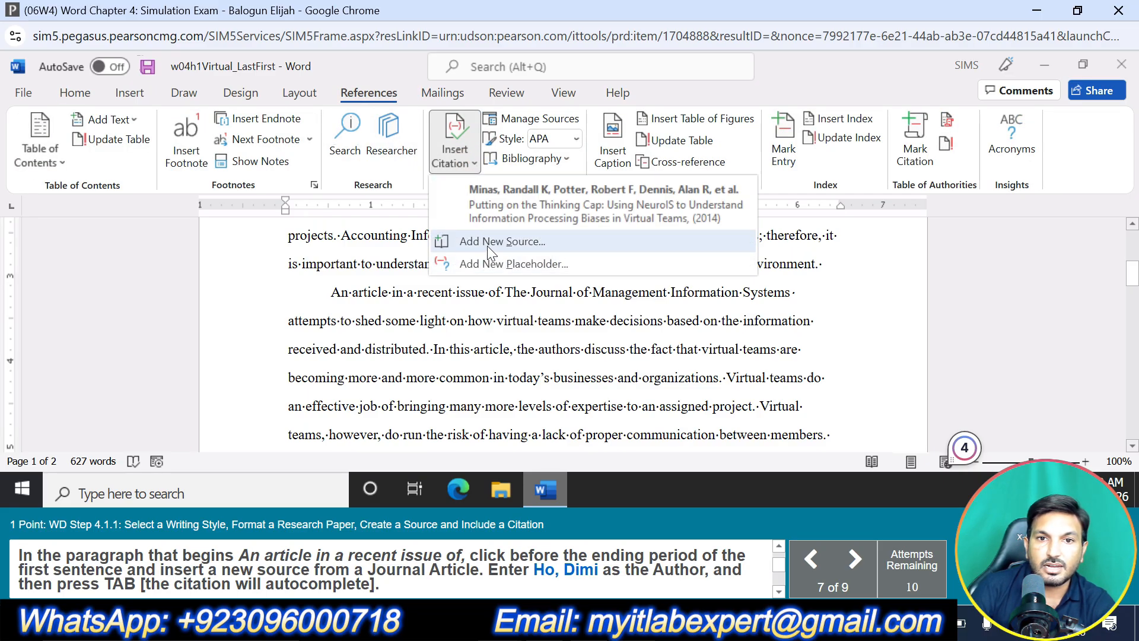
pyautogui.click(486, 243)
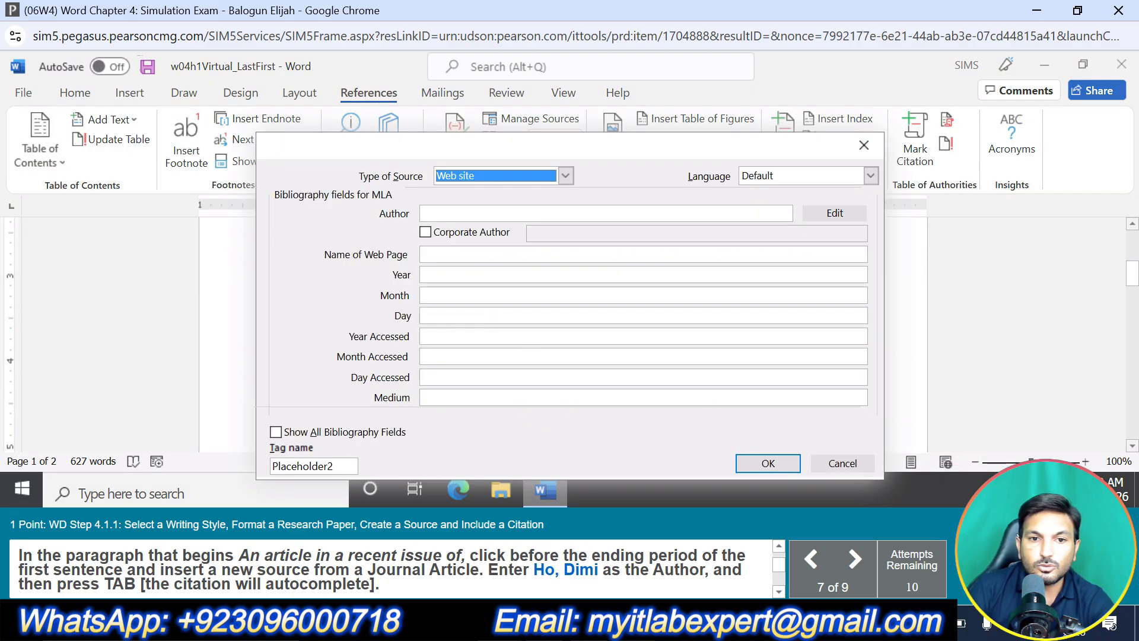
# Set the new source's type to Journal Article and enter the author's name so the remaining citation details autocomplete
pyautogui.click(564, 177)
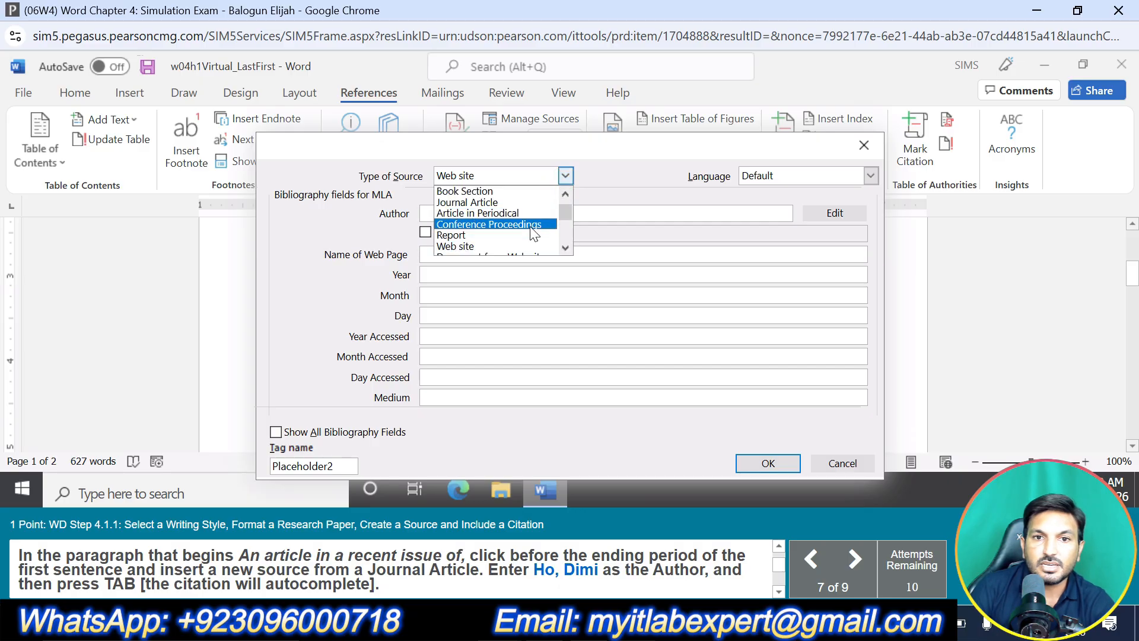
pyautogui.scroll(-1, 524, 237)
pyautogui.scroll(1, 524, 236)
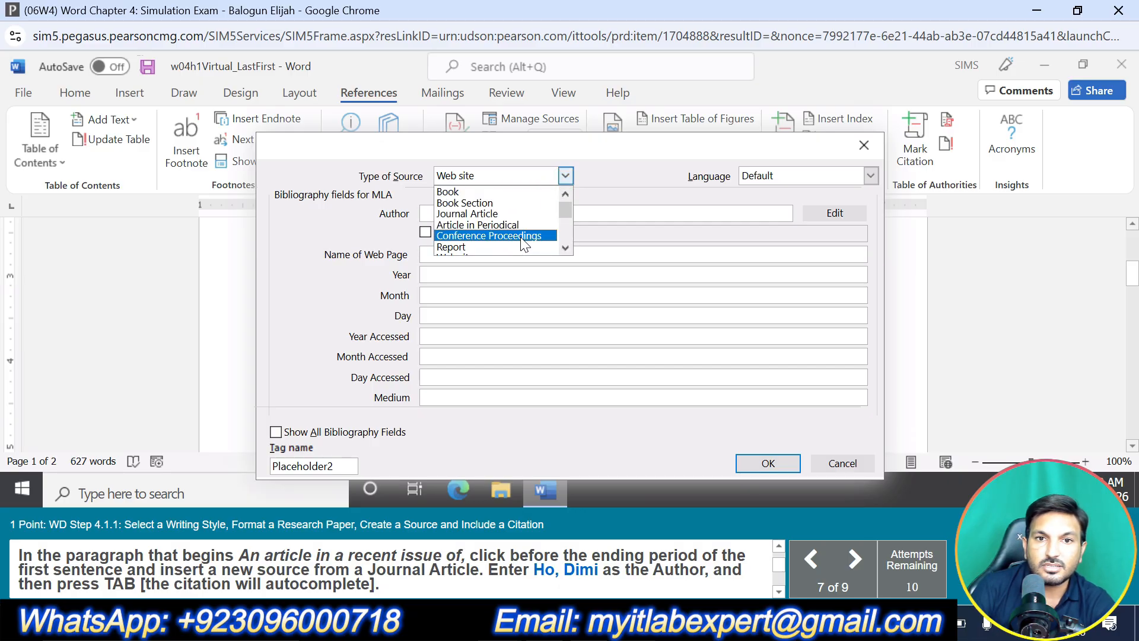
pyautogui.click(497, 213)
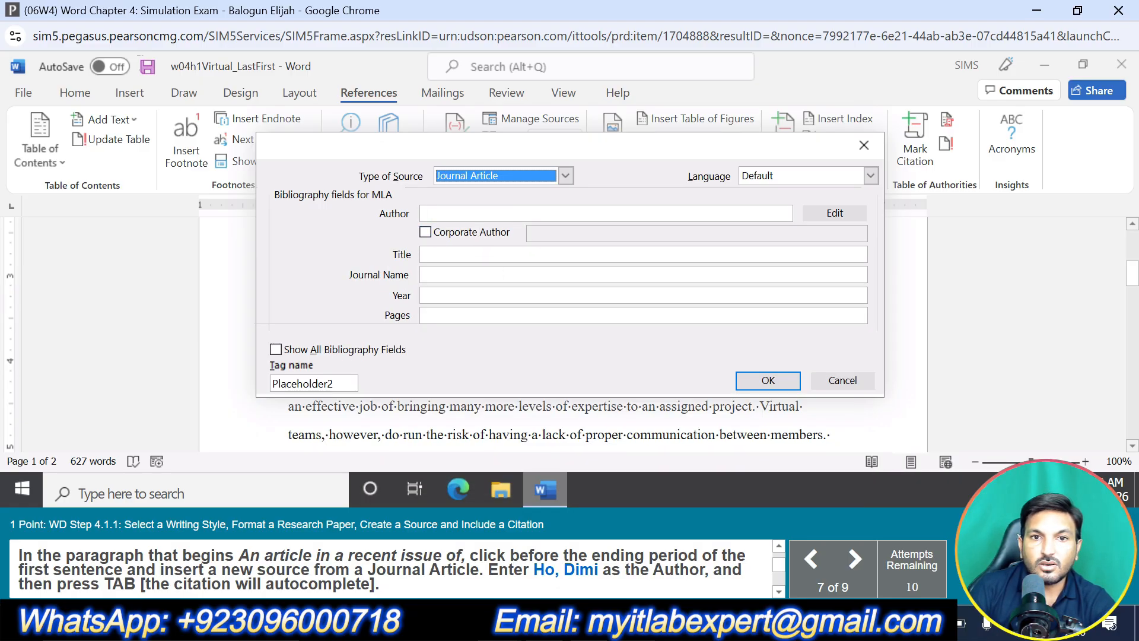
pyautogui.click(482, 215)
pyautogui.write('H')
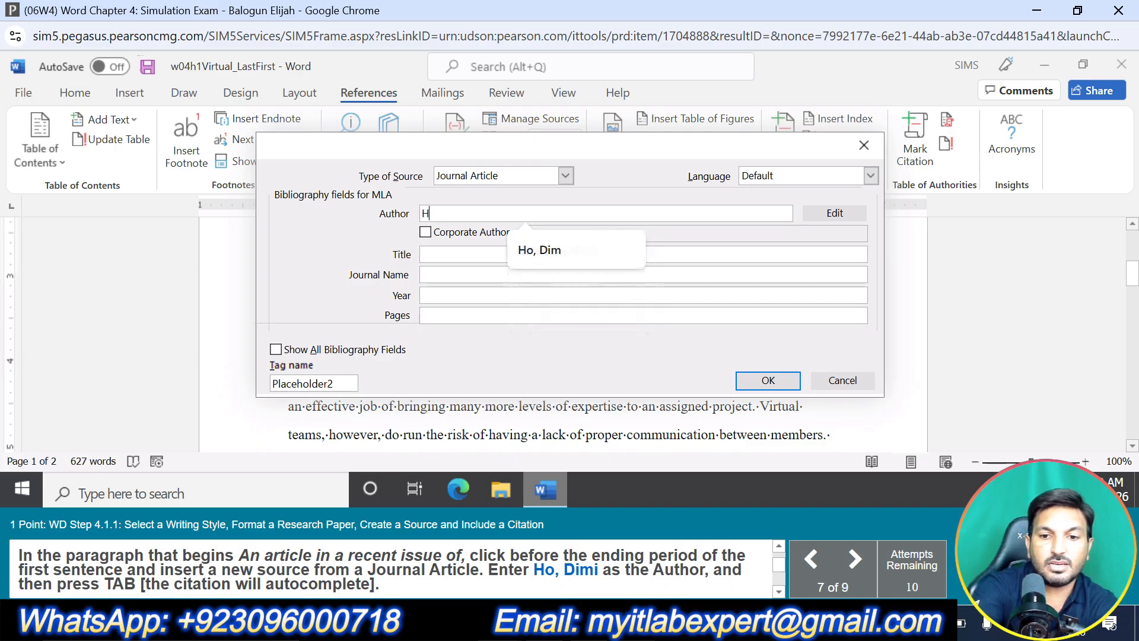
pyautogui.write('o, ')
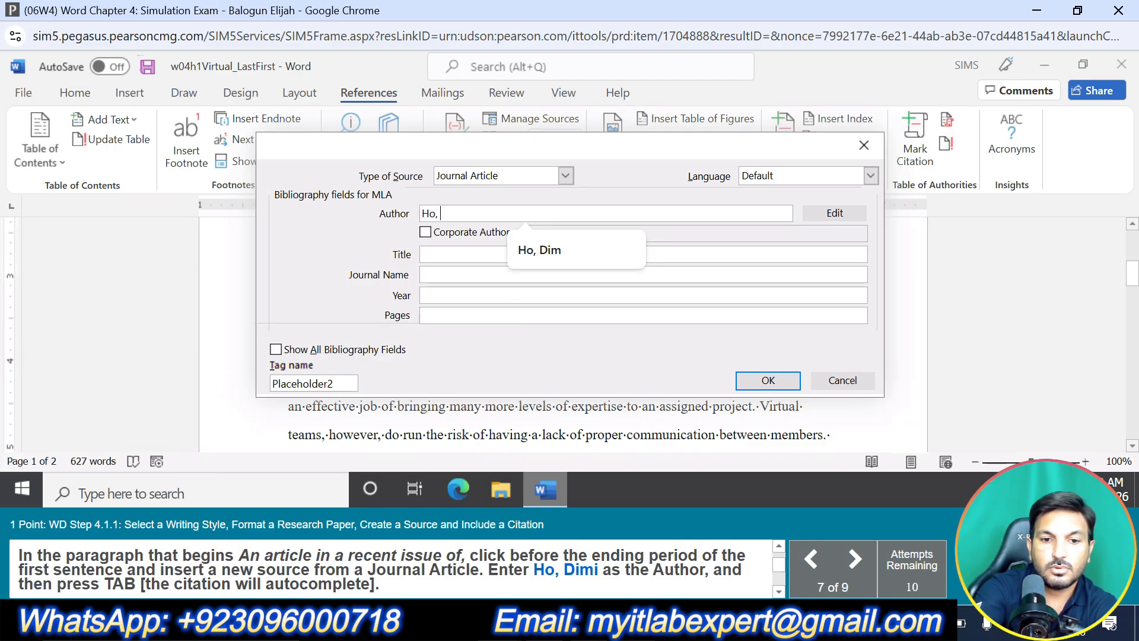
pyautogui.write('Dimi')
pyautogui.press('Tab')
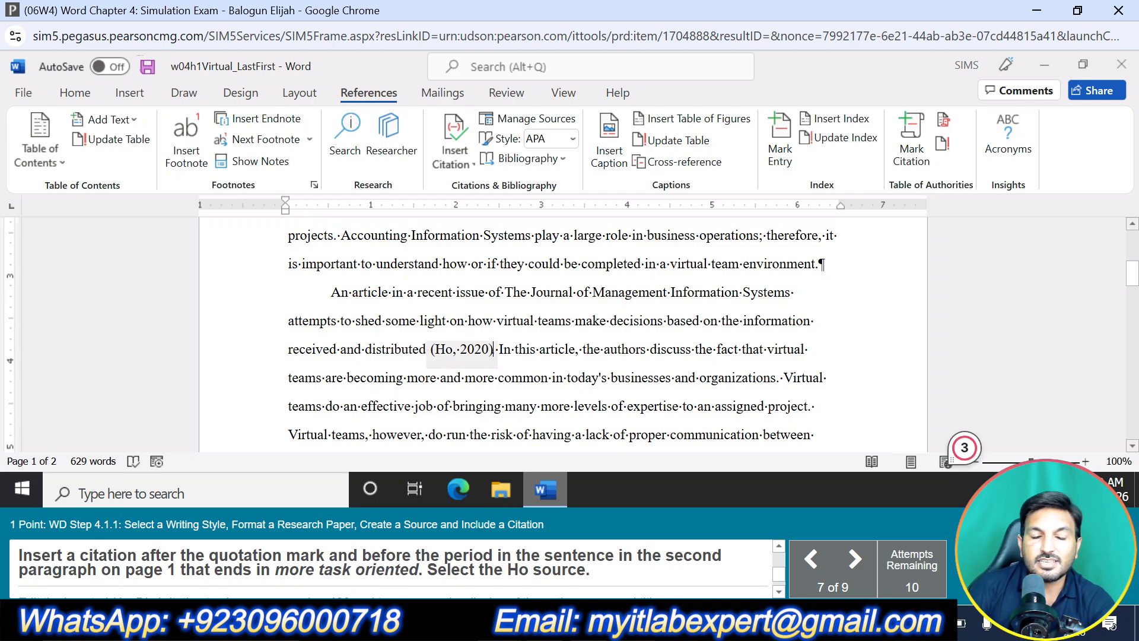
# Cite the source Working Together Apart (2020) between the quotation mark and period of the sentence ending in "more task oriented"
pyautogui.scroll(4, 563, 335)
pyautogui.scroll(-4, 564, 335)
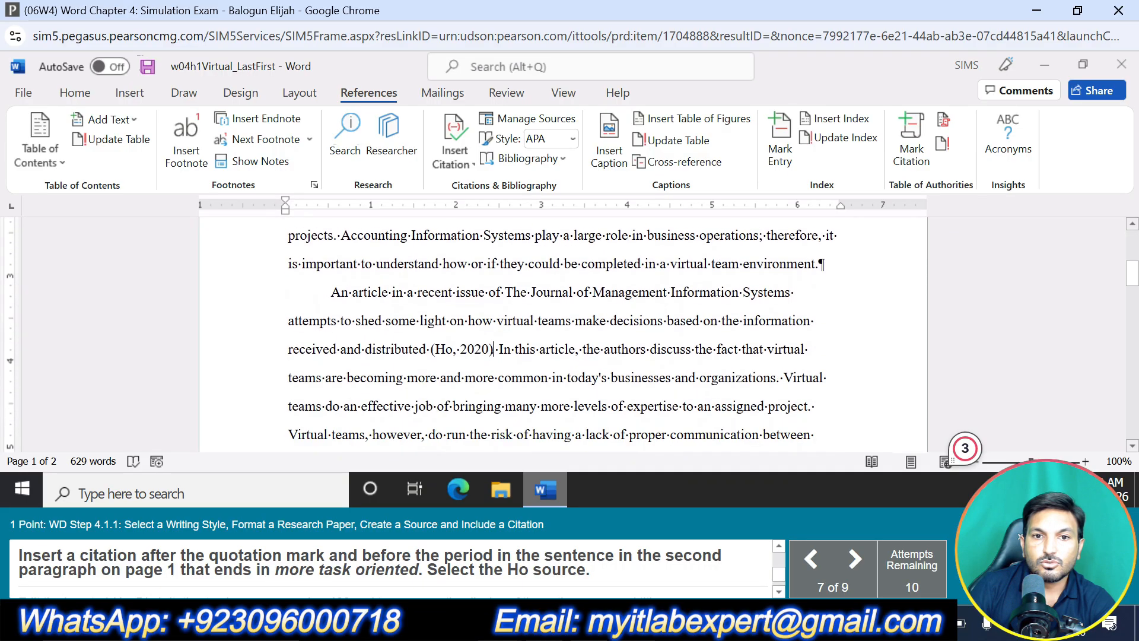
pyautogui.scroll(-2, 564, 335)
pyautogui.scroll(2, 564, 336)
pyautogui.scroll(-2, 564, 335)
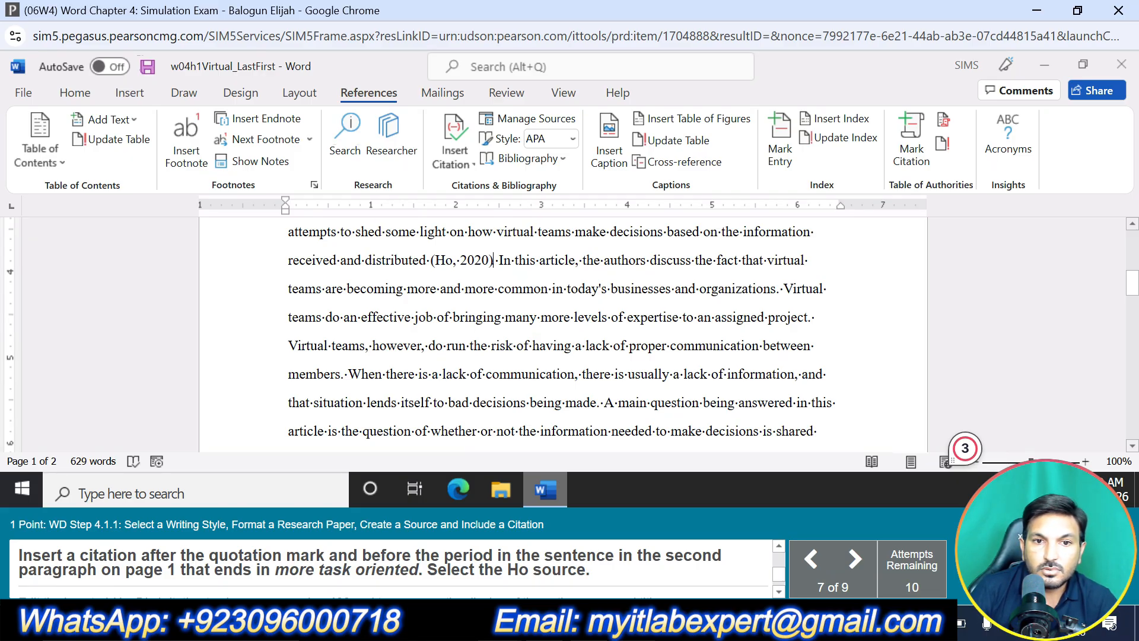
pyautogui.scroll(-5, 564, 335)
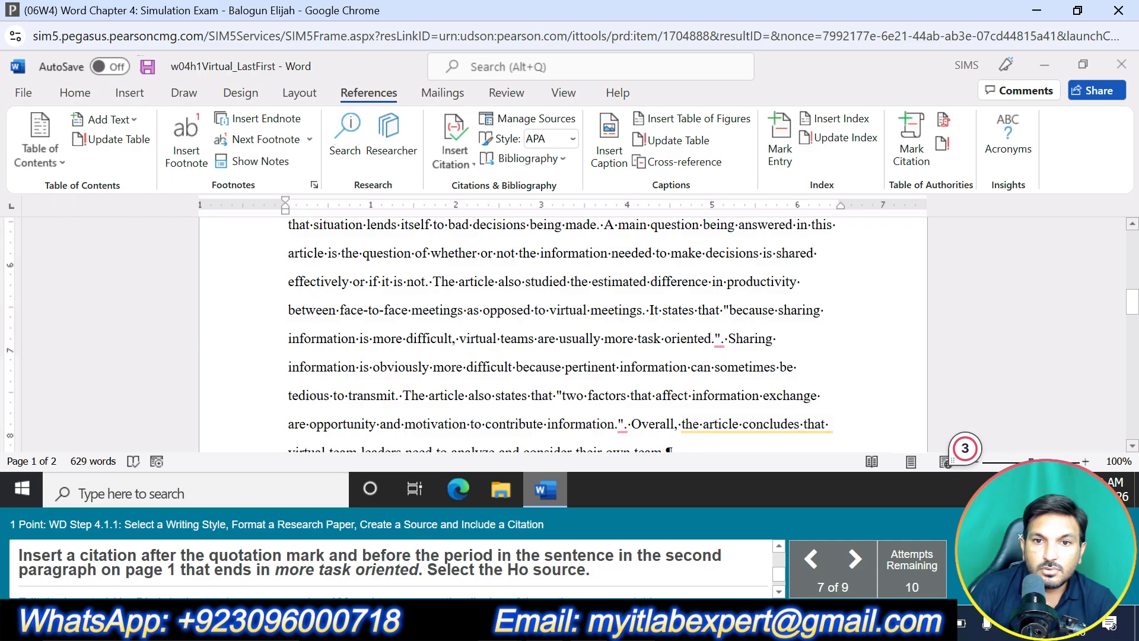
pyautogui.moveTo(719, 339)
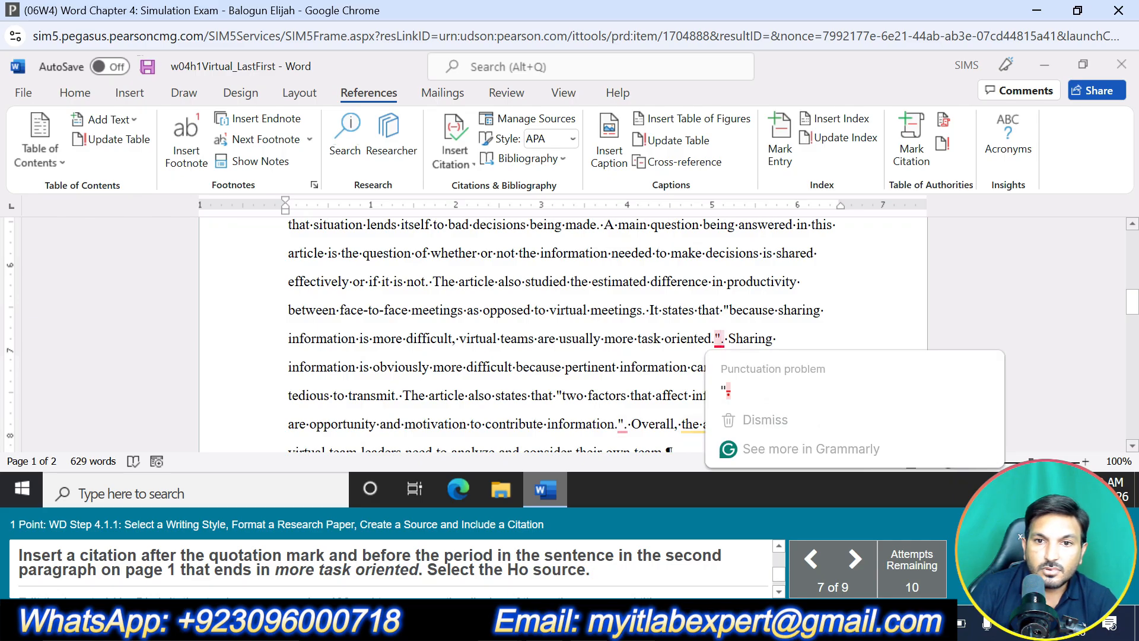
pyautogui.click(467, 164)
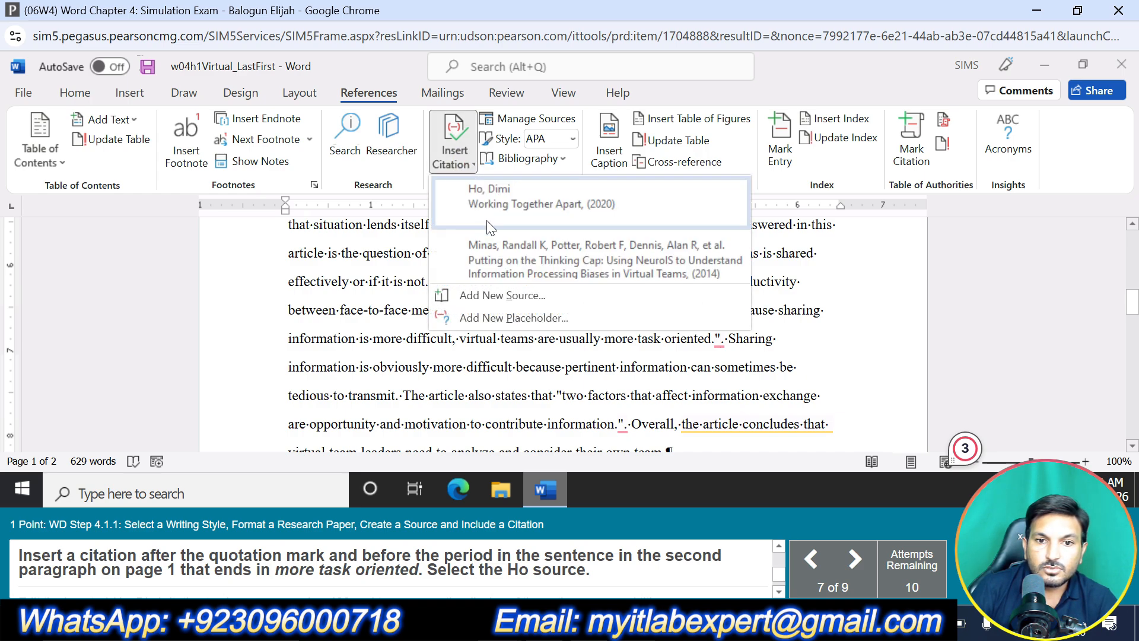
pyautogui.click(495, 208)
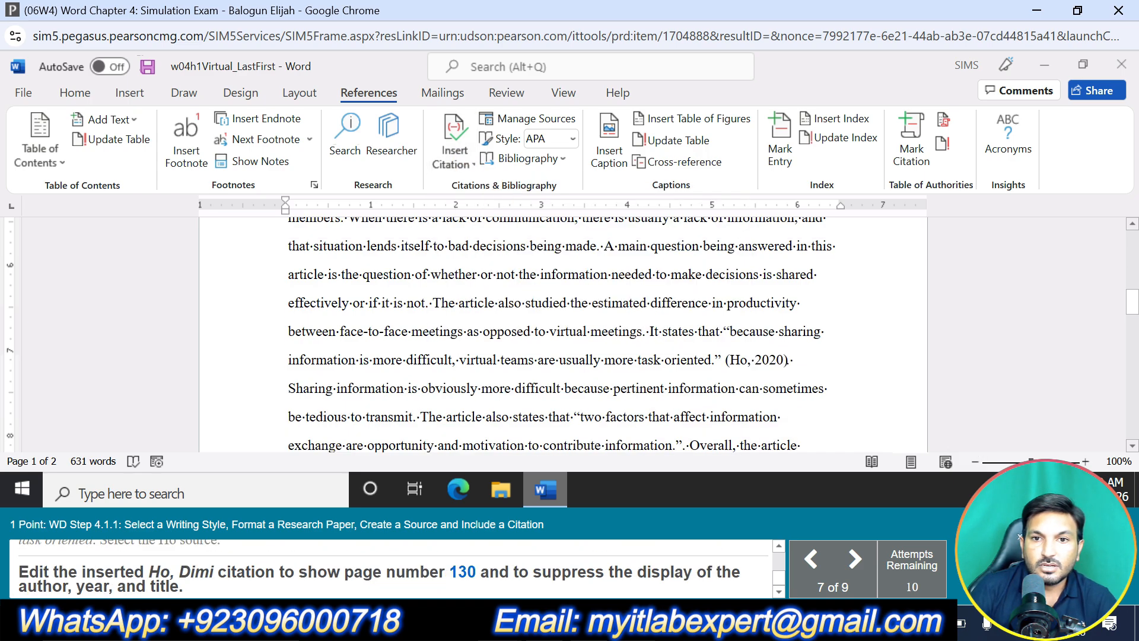
# Edit the citation after "more task oriented" to show page 130 and suppress the author, year and title
pyautogui.click(756, 359)
pyautogui.click(802, 373)
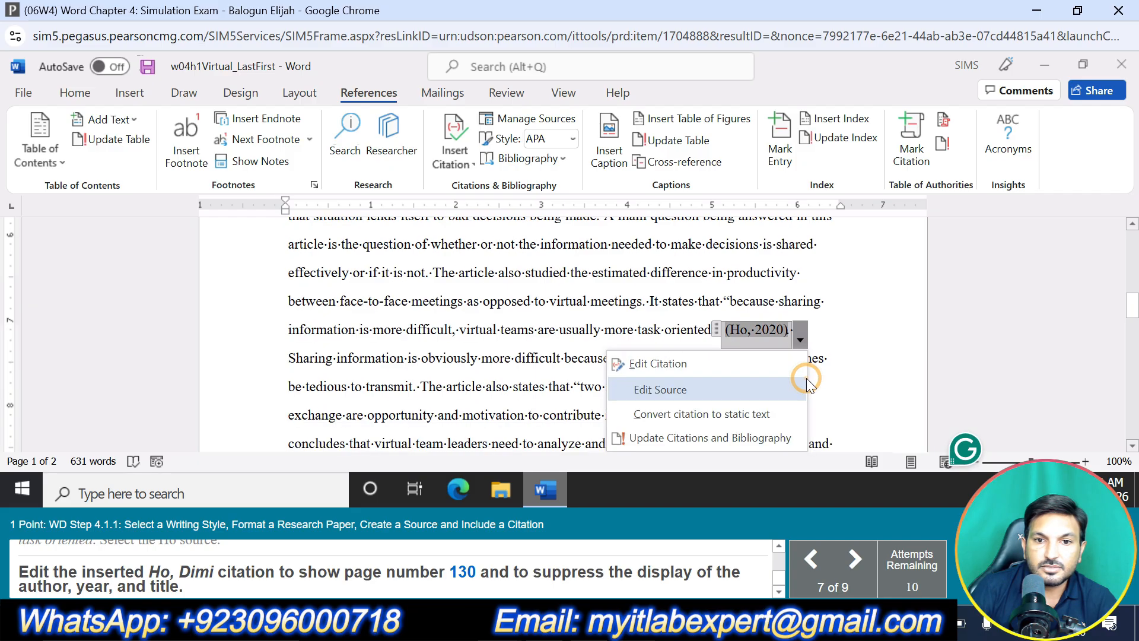
pyautogui.click(706, 365)
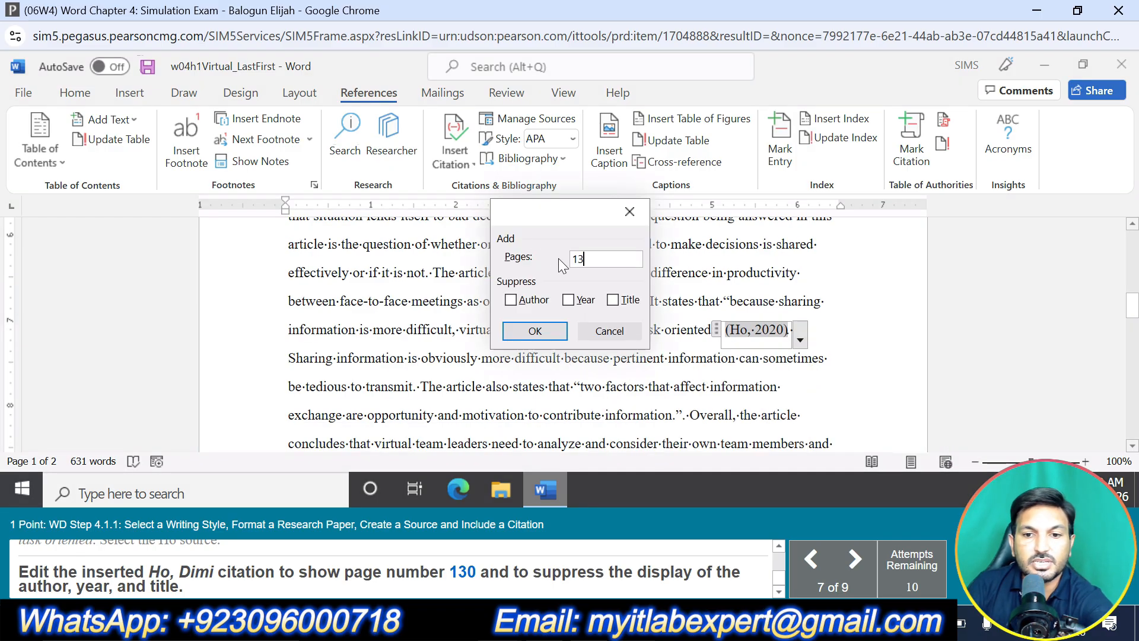
pyautogui.click(533, 301)
pyautogui.click(582, 298)
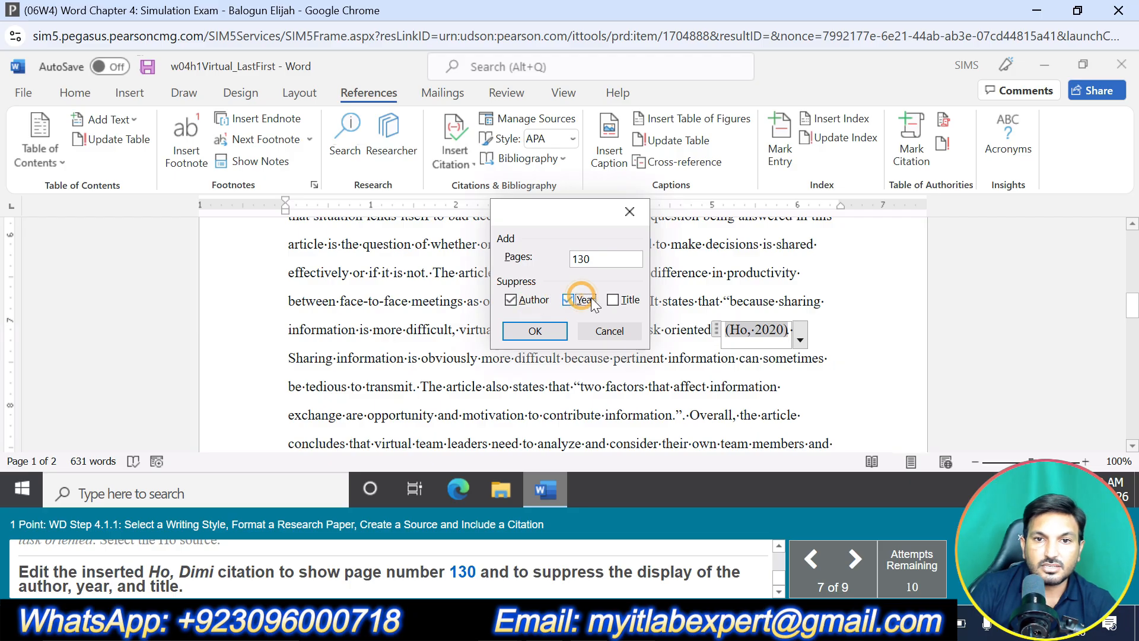
pyautogui.click(535, 330)
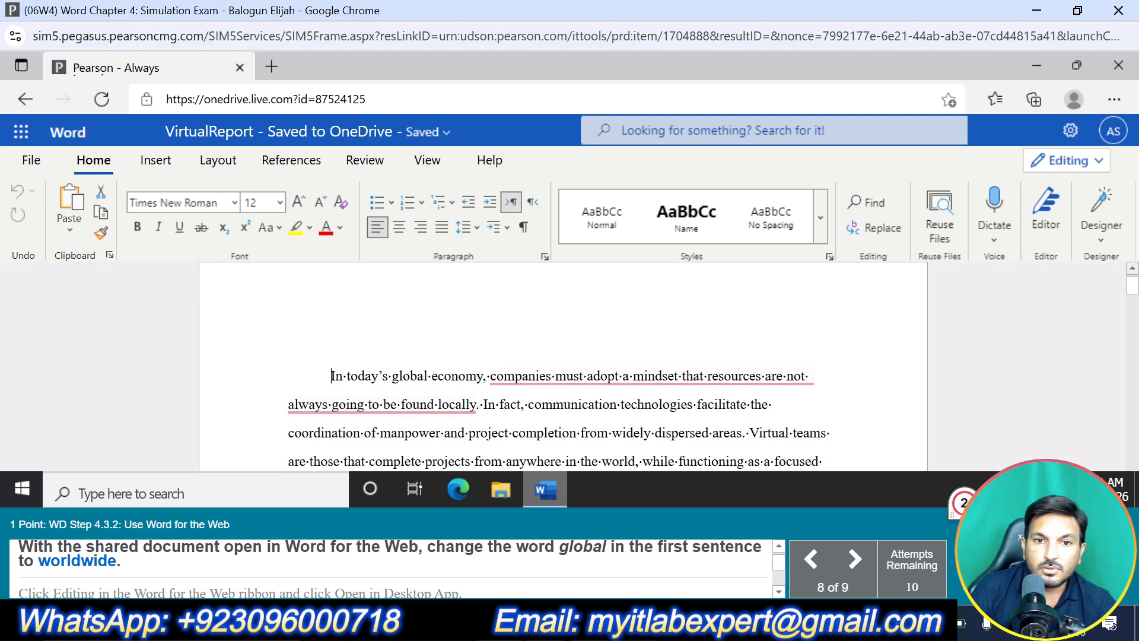
# Replace the word "global" with "worldwide" in the first sentence of the shared VirtualReport document
pyautogui.moveTo(392, 375); pyautogui.dragTo(427, 375)
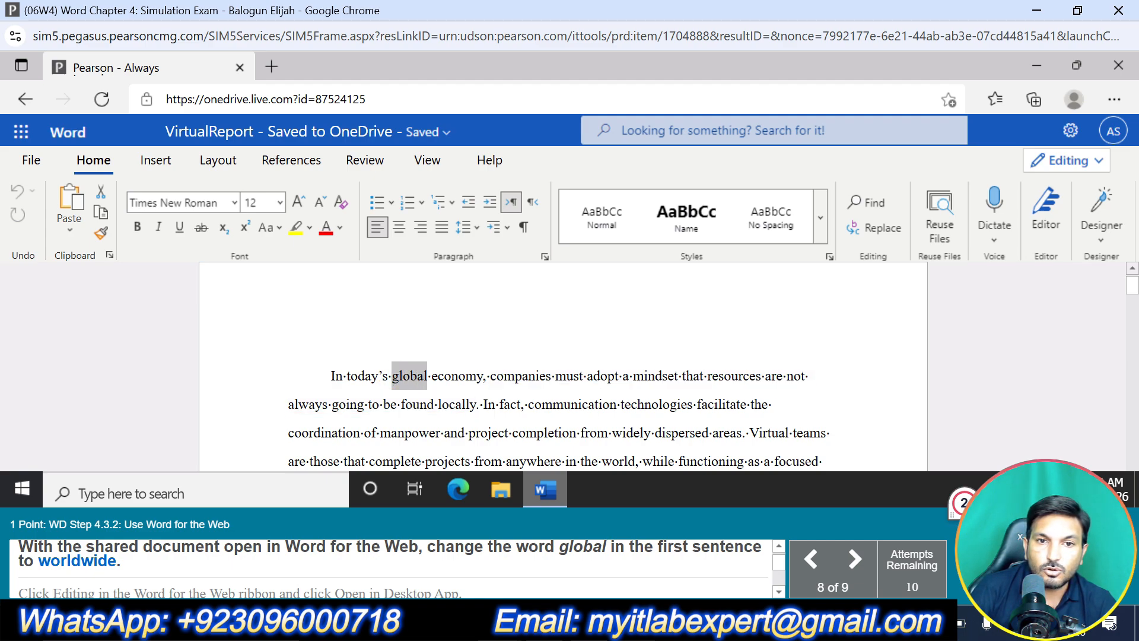
pyautogui.write('world')
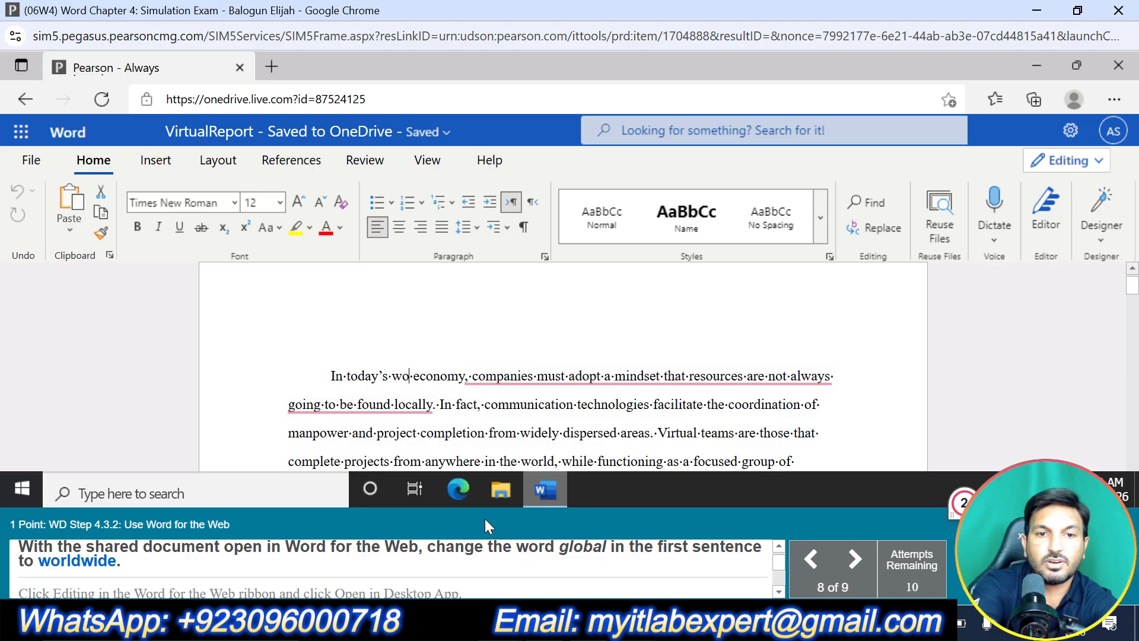
pyautogui.write('wide')
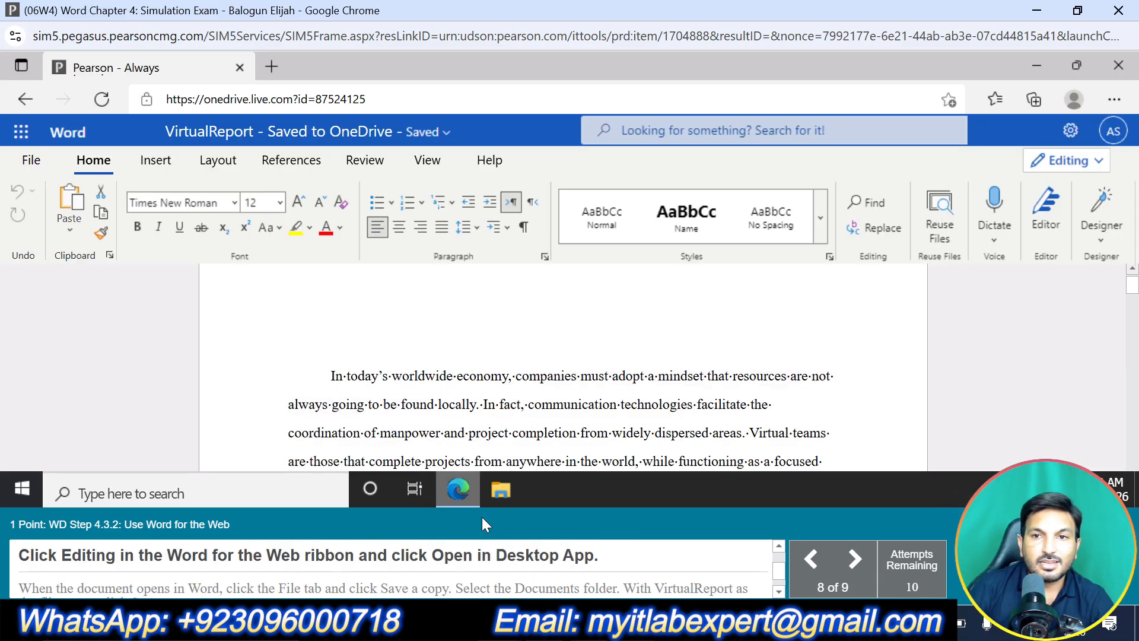
# Open the VirtualReport document in the desktop app and save a copy as VirtualReport in the Documents folder
pyautogui.click(1077, 159)
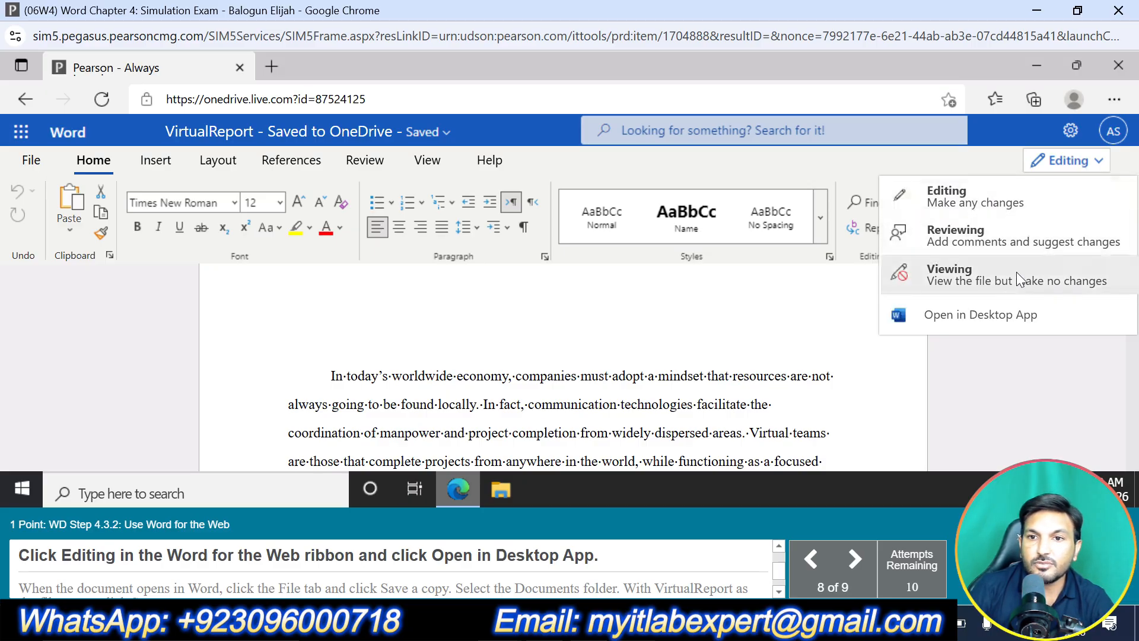
pyautogui.click(992, 302)
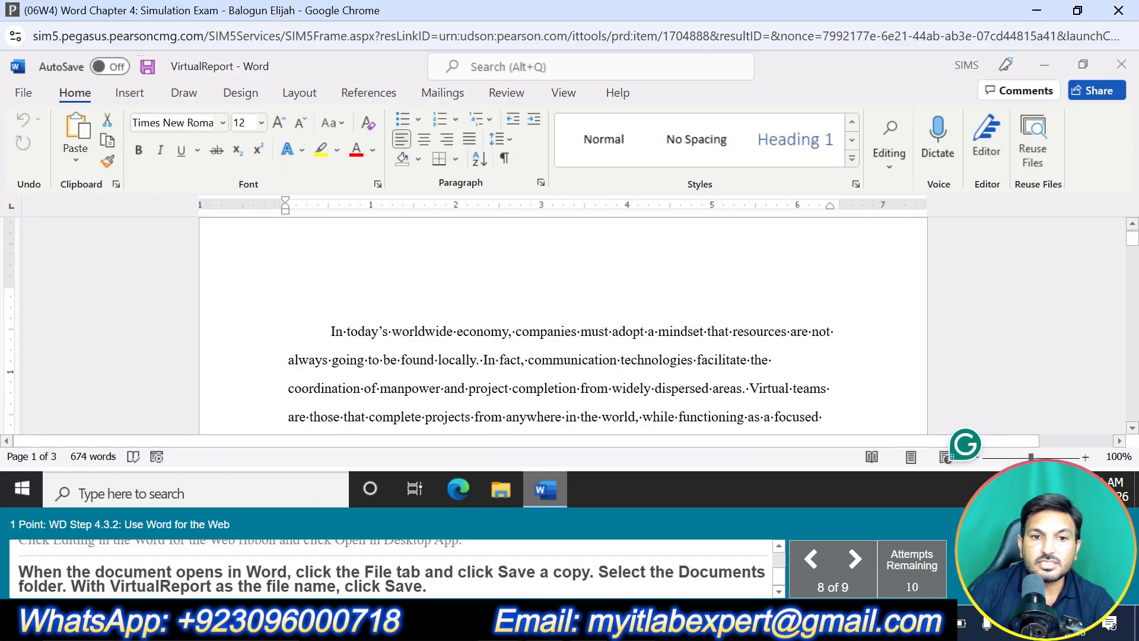
pyautogui.click(25, 92)
pyautogui.click(52, 299)
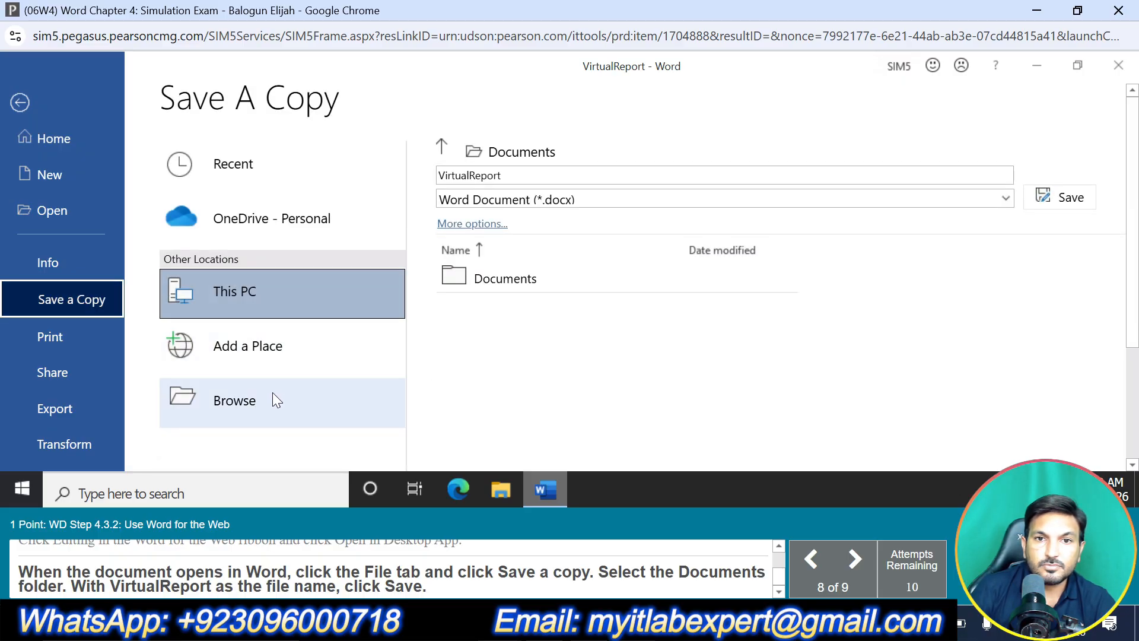
pyautogui.click(508, 276)
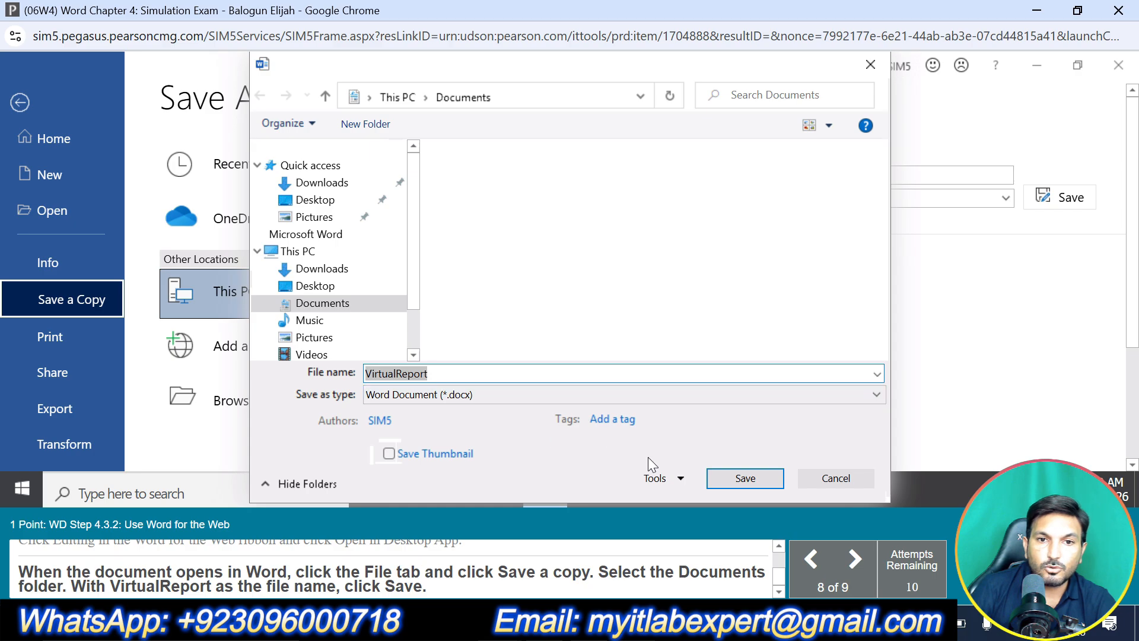
pyautogui.click(746, 479)
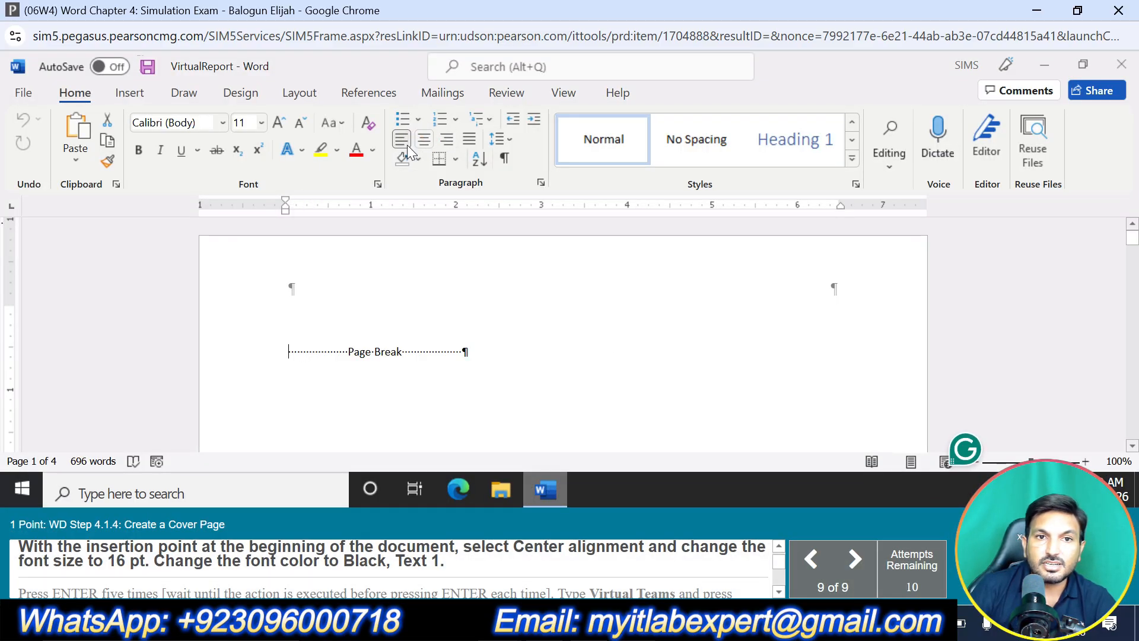
# Center the paragraph at the start of the document and set its font to 16 pt in Black, Text 1
pyautogui.click(423, 138)
pyautogui.click(261, 123)
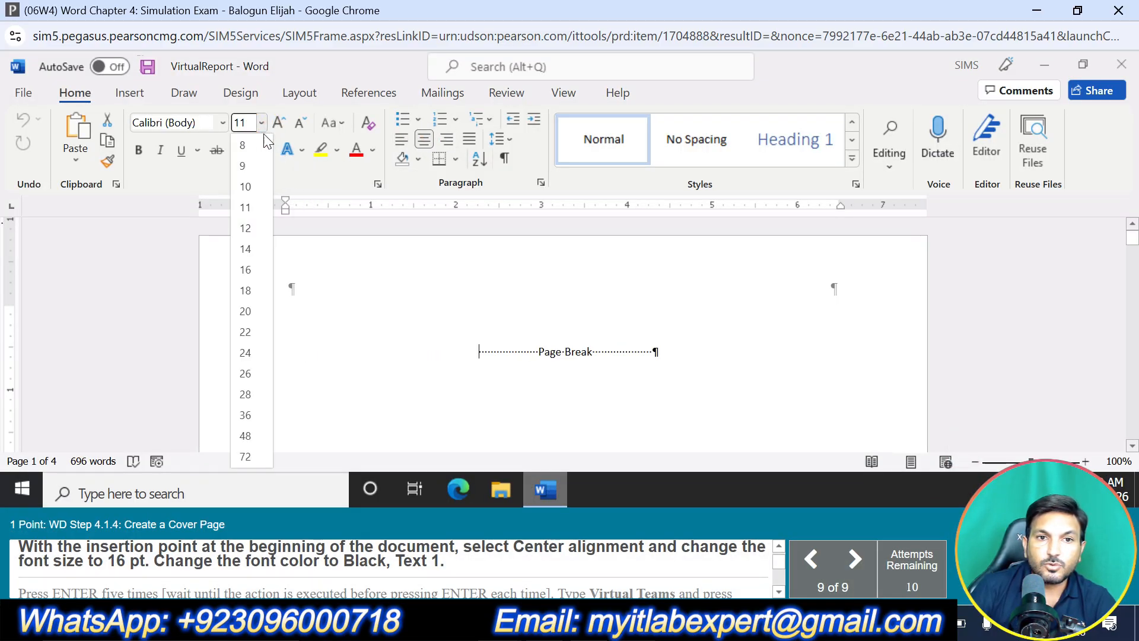
pyautogui.click(247, 270)
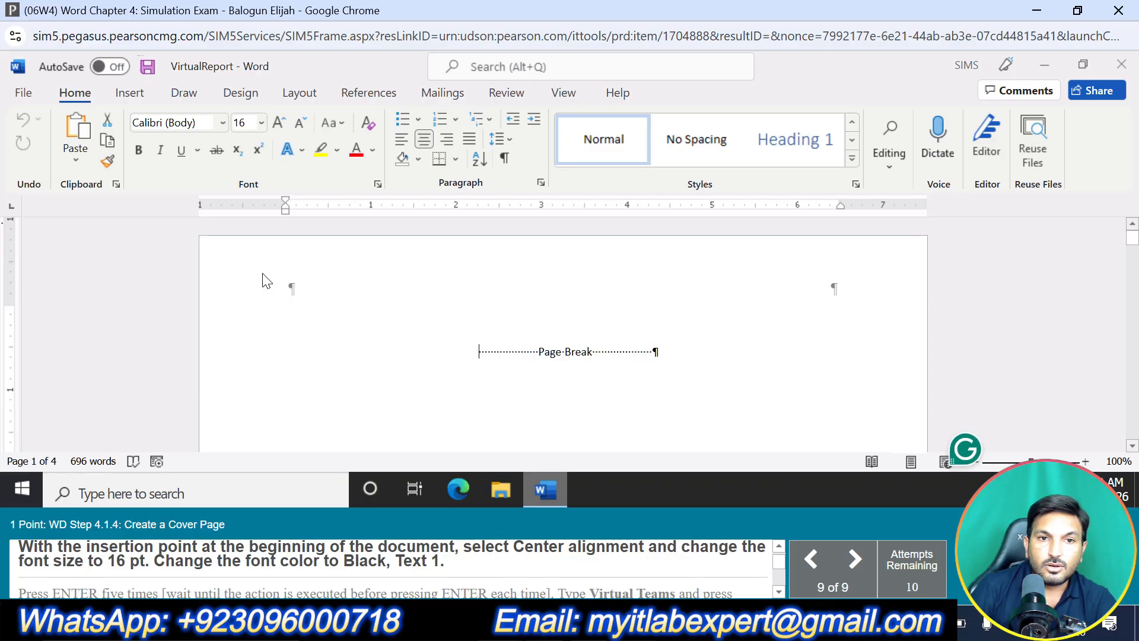
pyautogui.click(375, 150)
pyautogui.click(371, 218)
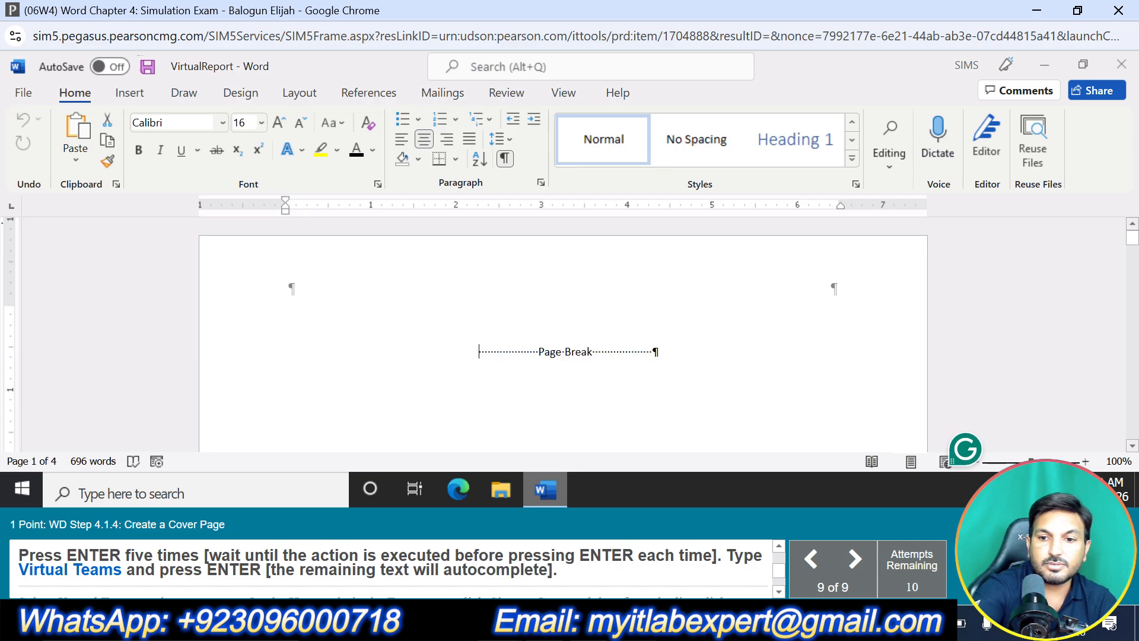
# Insert five blank lines before the page break and enter the cover page title Virtual Teams followed by a new paragraph
pyautogui.press('Return')
pyautogui.press('Return')
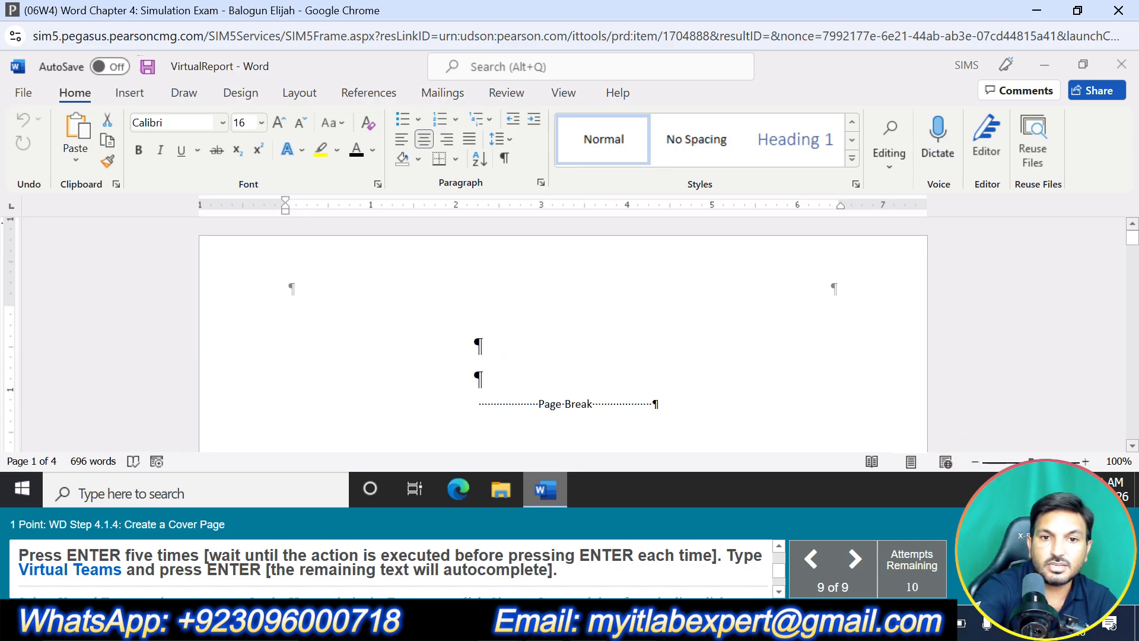
pyautogui.press('Return')
pyautogui.press('Return')
pyautogui.press('Return')
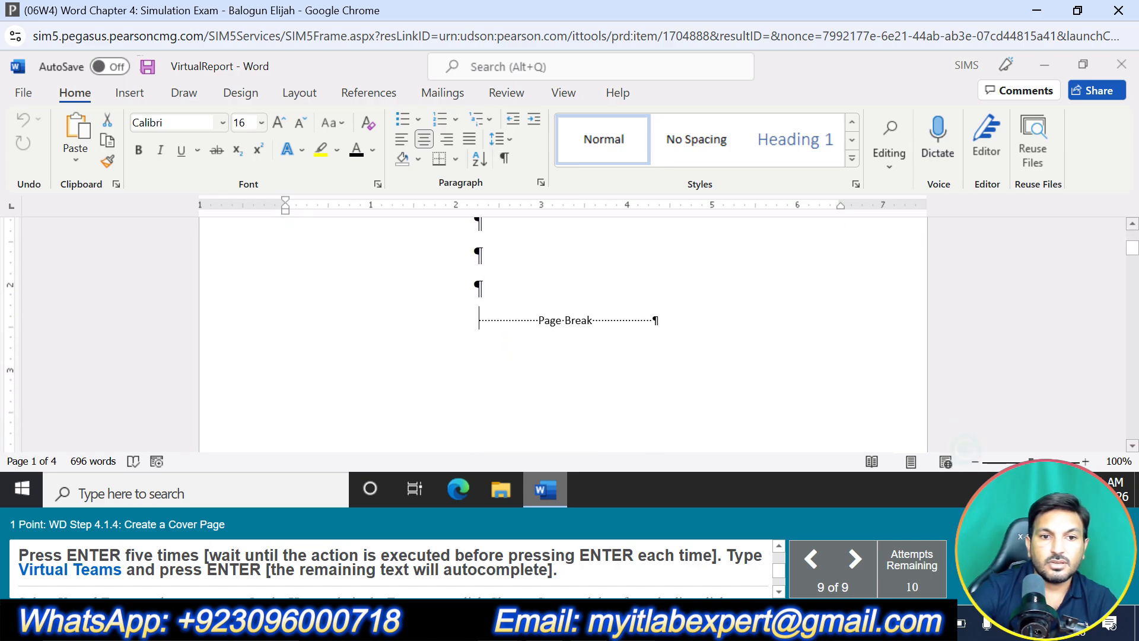
pyautogui.write('V')
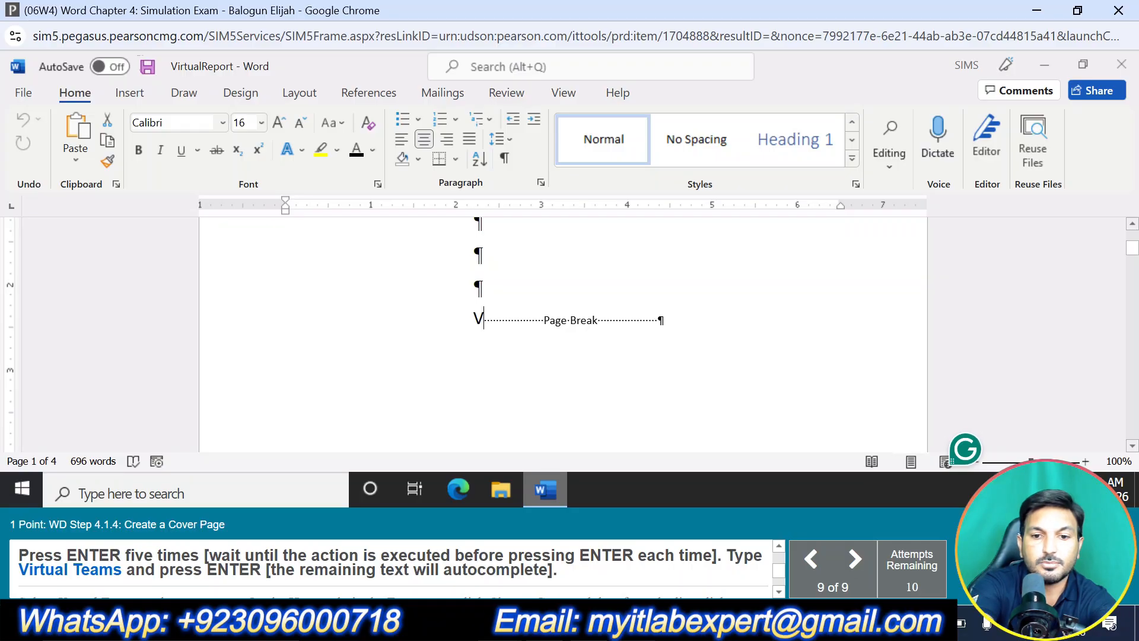
pyautogui.write('irtual YT')
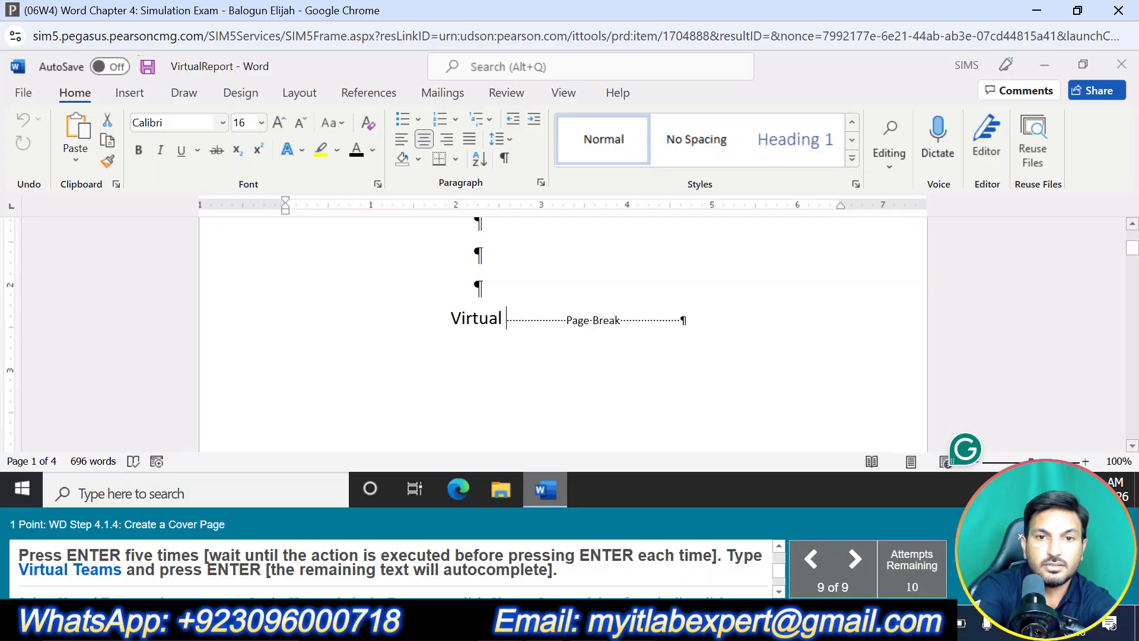
pyautogui.press('BackSpace')
pyautogui.press('BackSpace')
pyautogui.write('Teams')
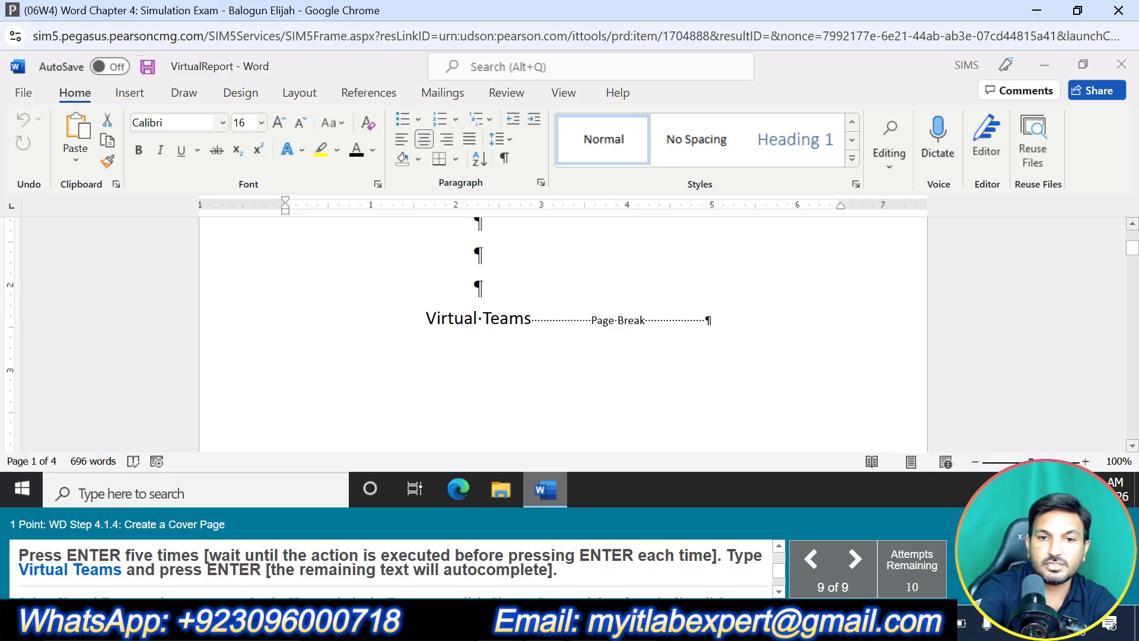
pyautogui.press('Return')
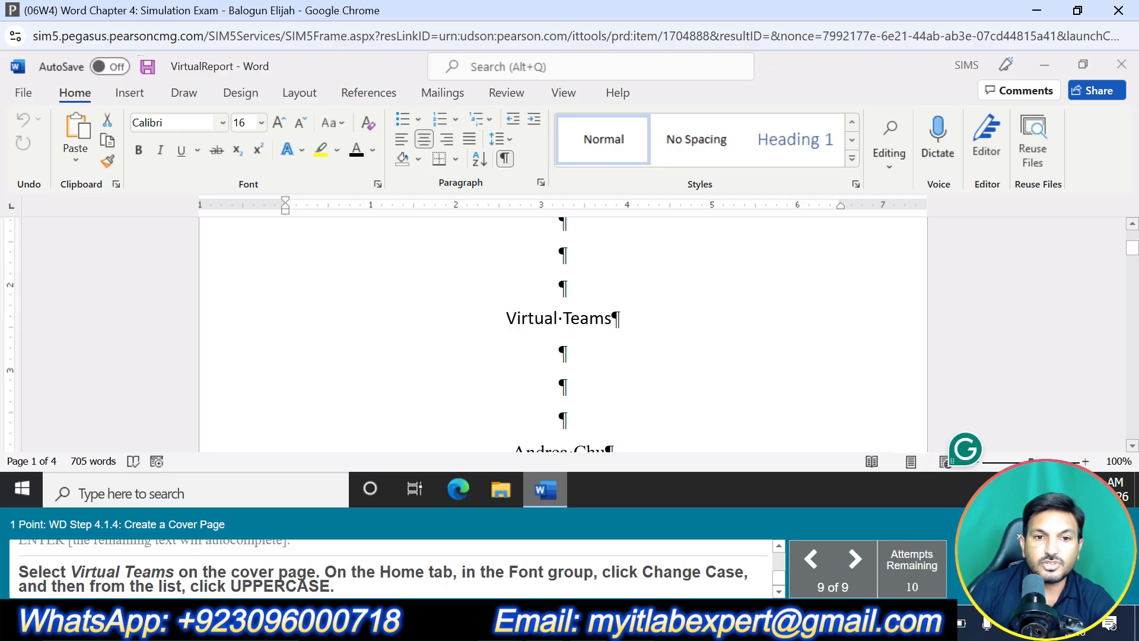
# Change the cover page title Virtual Teams to UPPERCASE and submit the assignment
pyautogui.moveTo(504, 318); pyautogui.dragTo(619, 319)
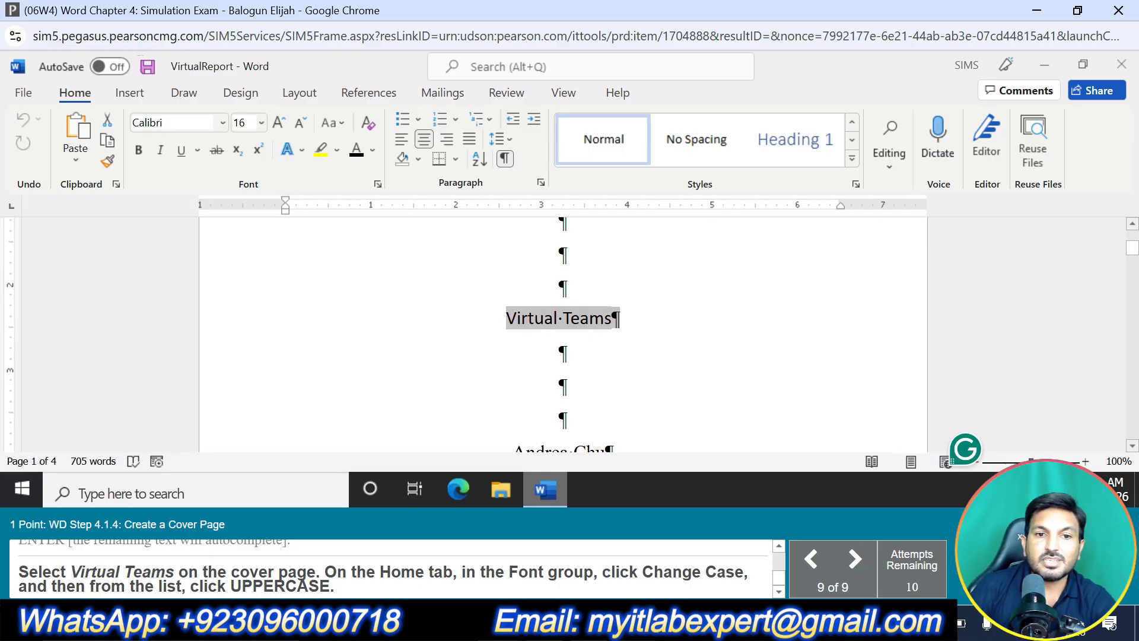
pyautogui.click(342, 123)
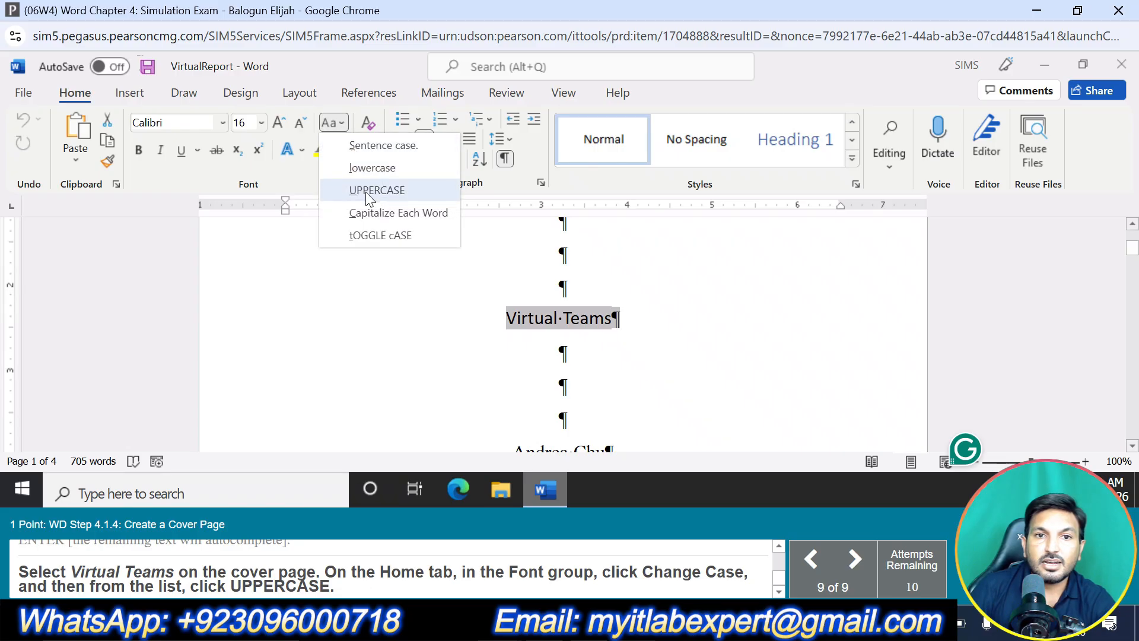
pyautogui.click(365, 191)
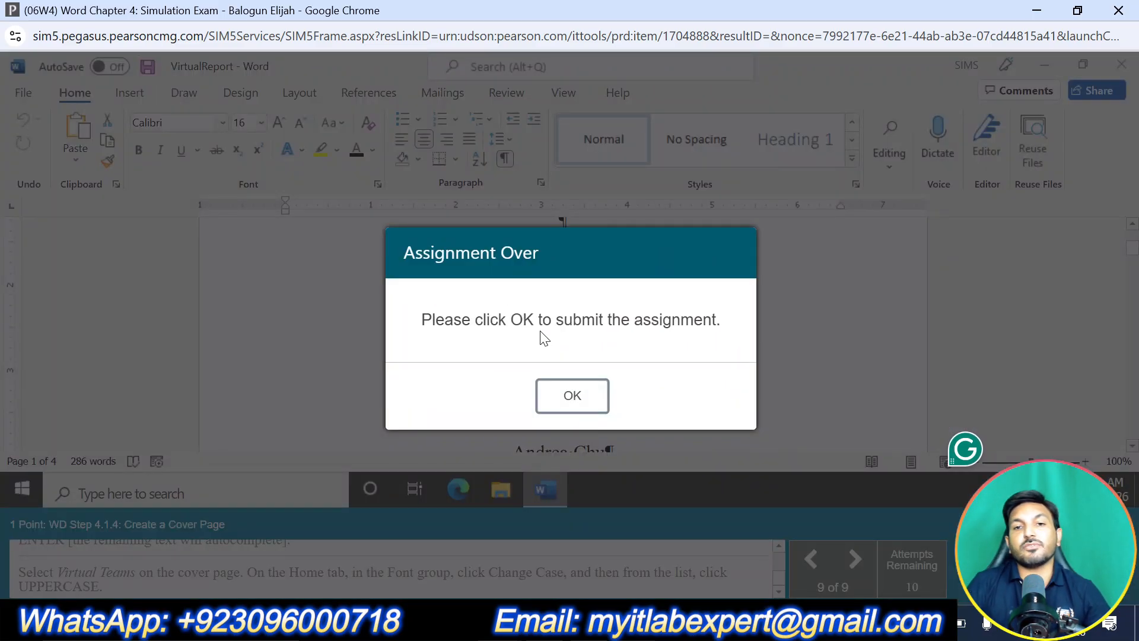
pyautogui.click(569, 396)
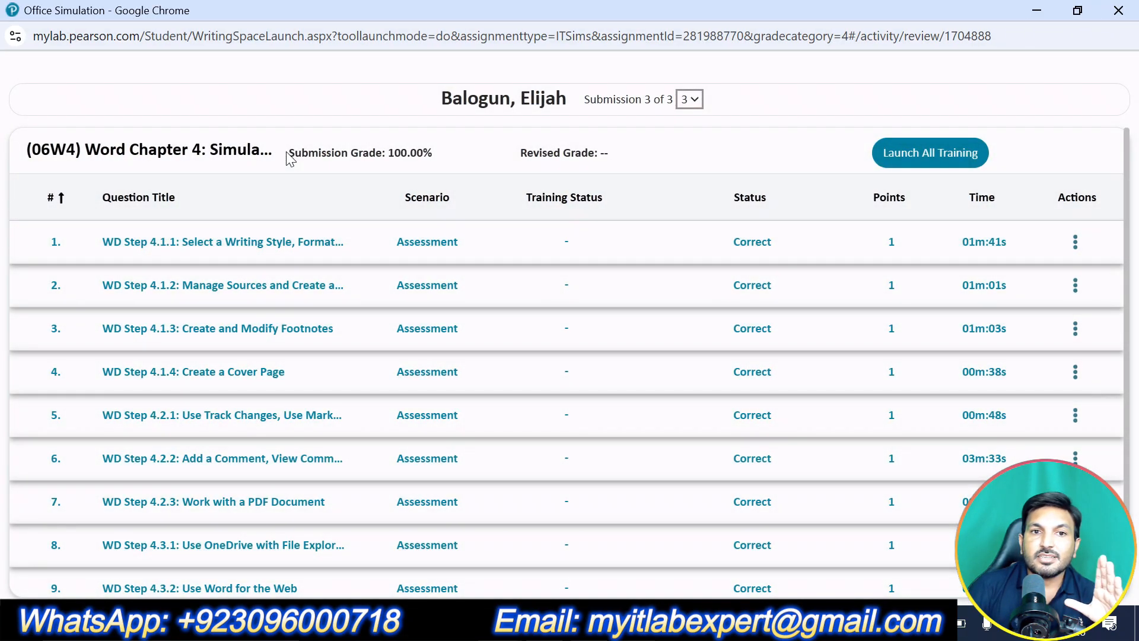
pyautogui.moveTo(286, 152); pyautogui.dragTo(456, 151)
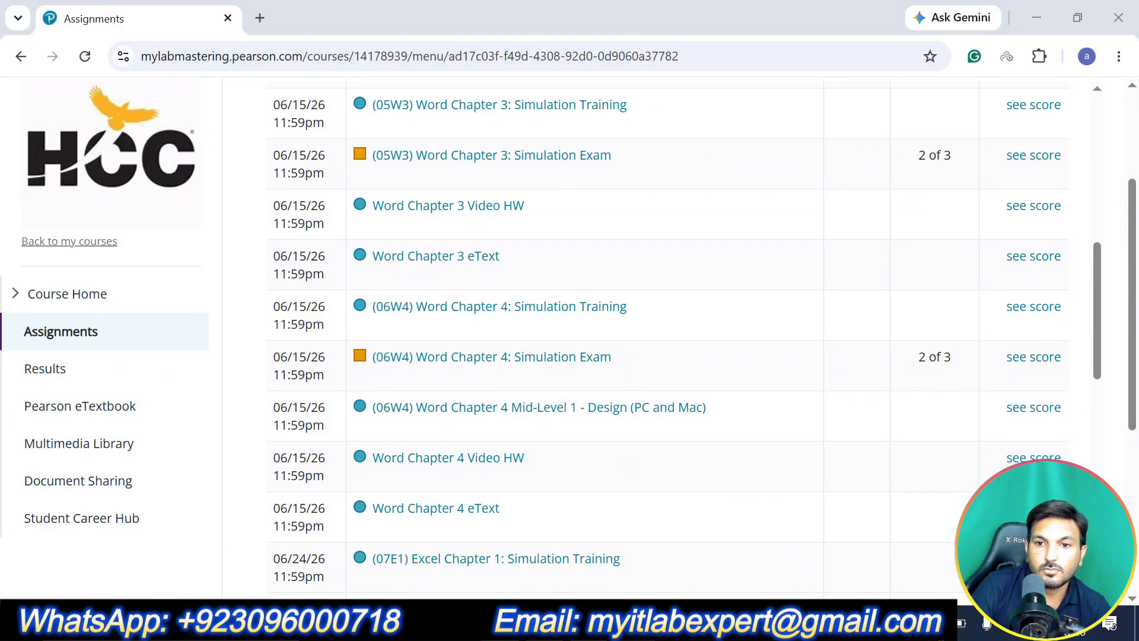
pyautogui.rightClick(938, 624)
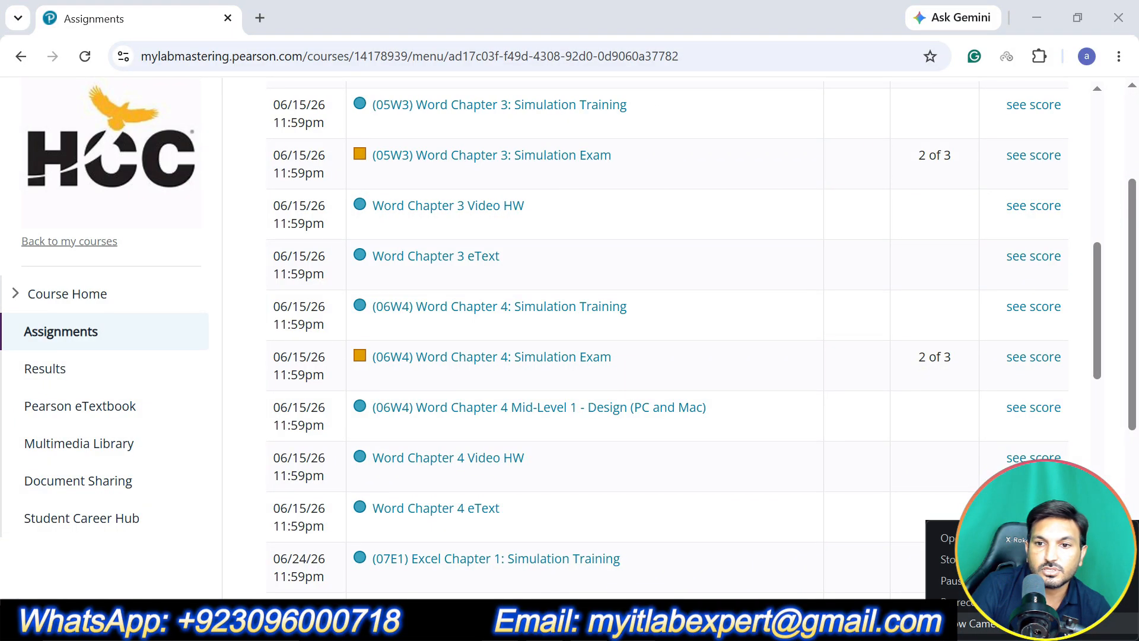
pyautogui.click(948, 580)
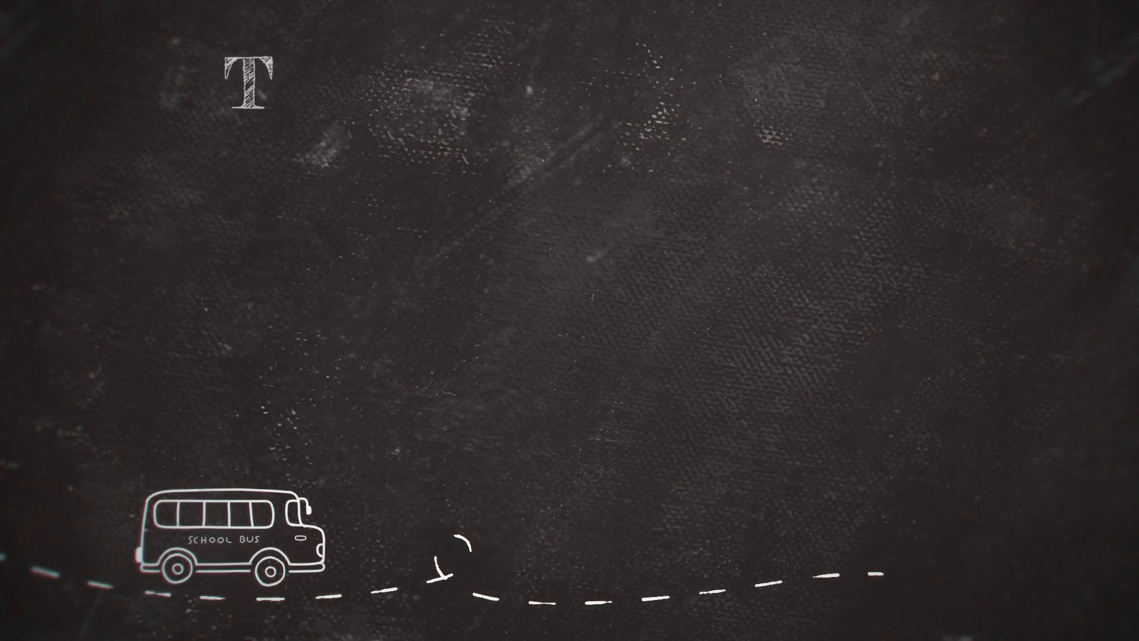